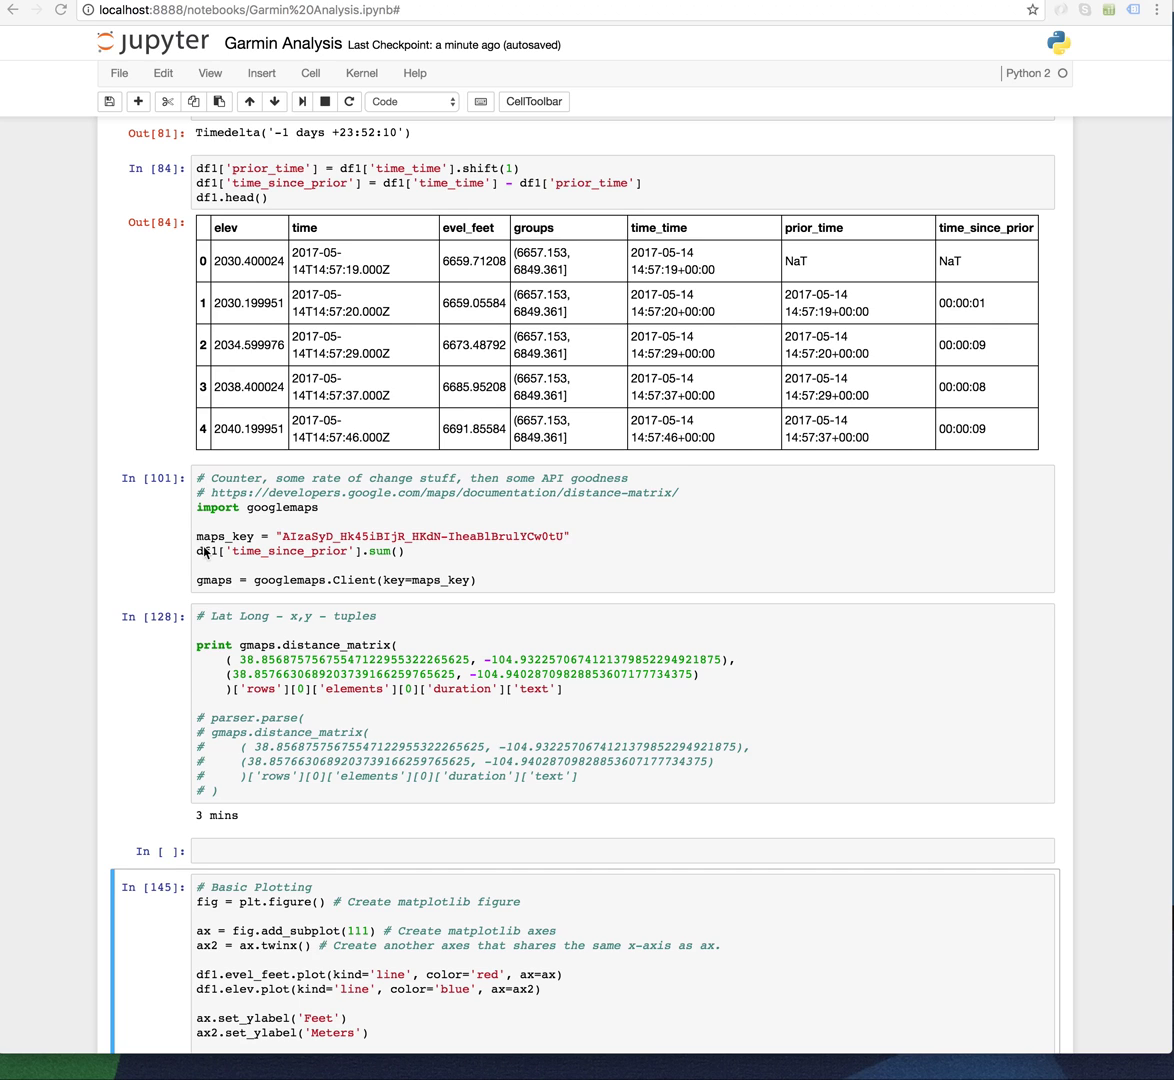
# Copy the two column-calculation lines into the empty notebook cell
pyautogui.scroll(-5, 268, 667)
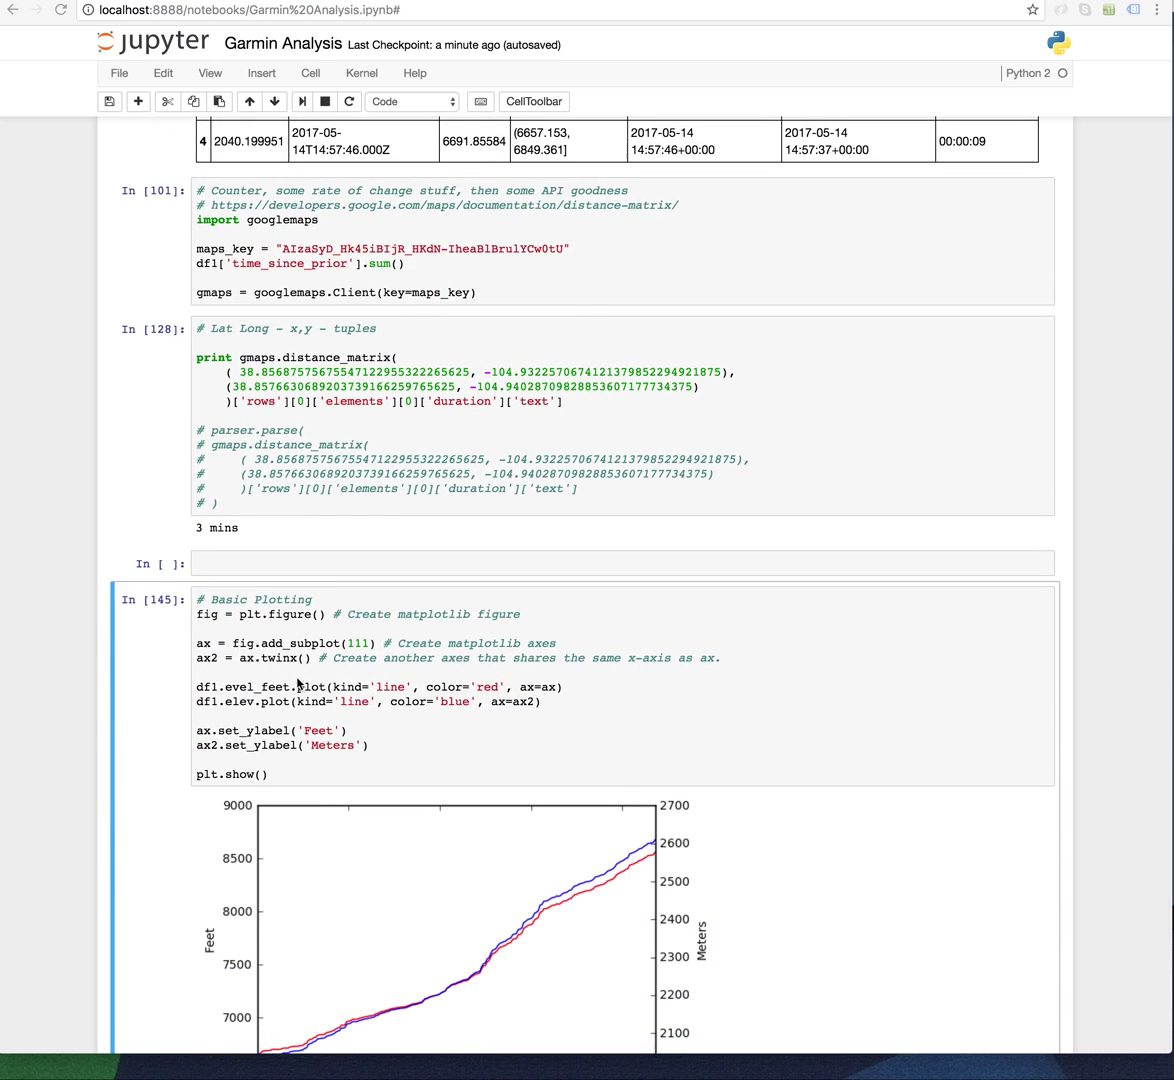
pyautogui.scroll(-1, 300, 690)
pyautogui.scroll(4, 305, 690)
pyautogui.scroll(4, 305, 690)
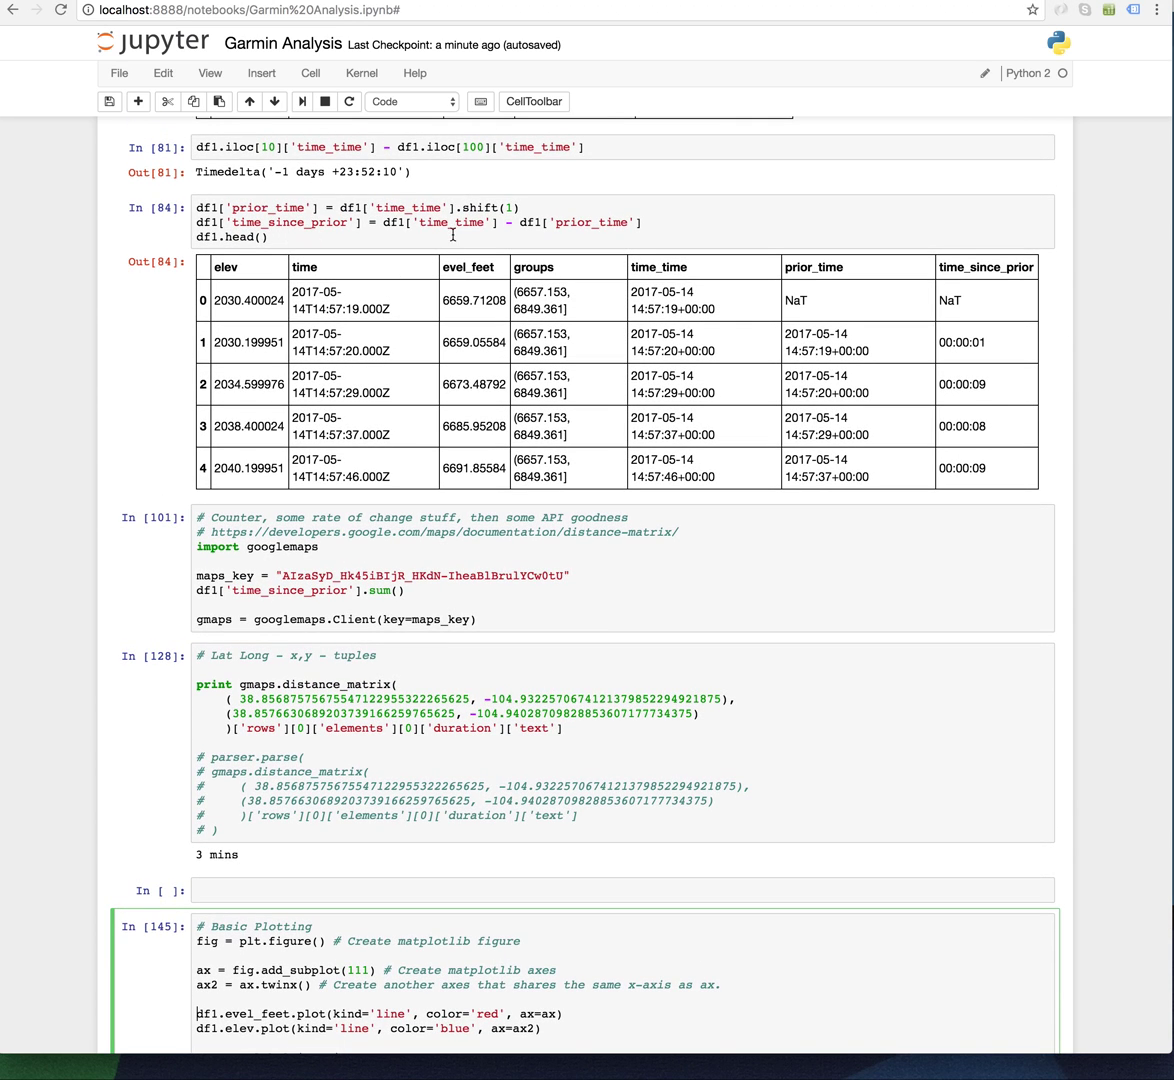
pyautogui.moveTo(647, 222); pyautogui.dragTo(201, 210)
pyautogui.hotkey('ctrl', 'c')
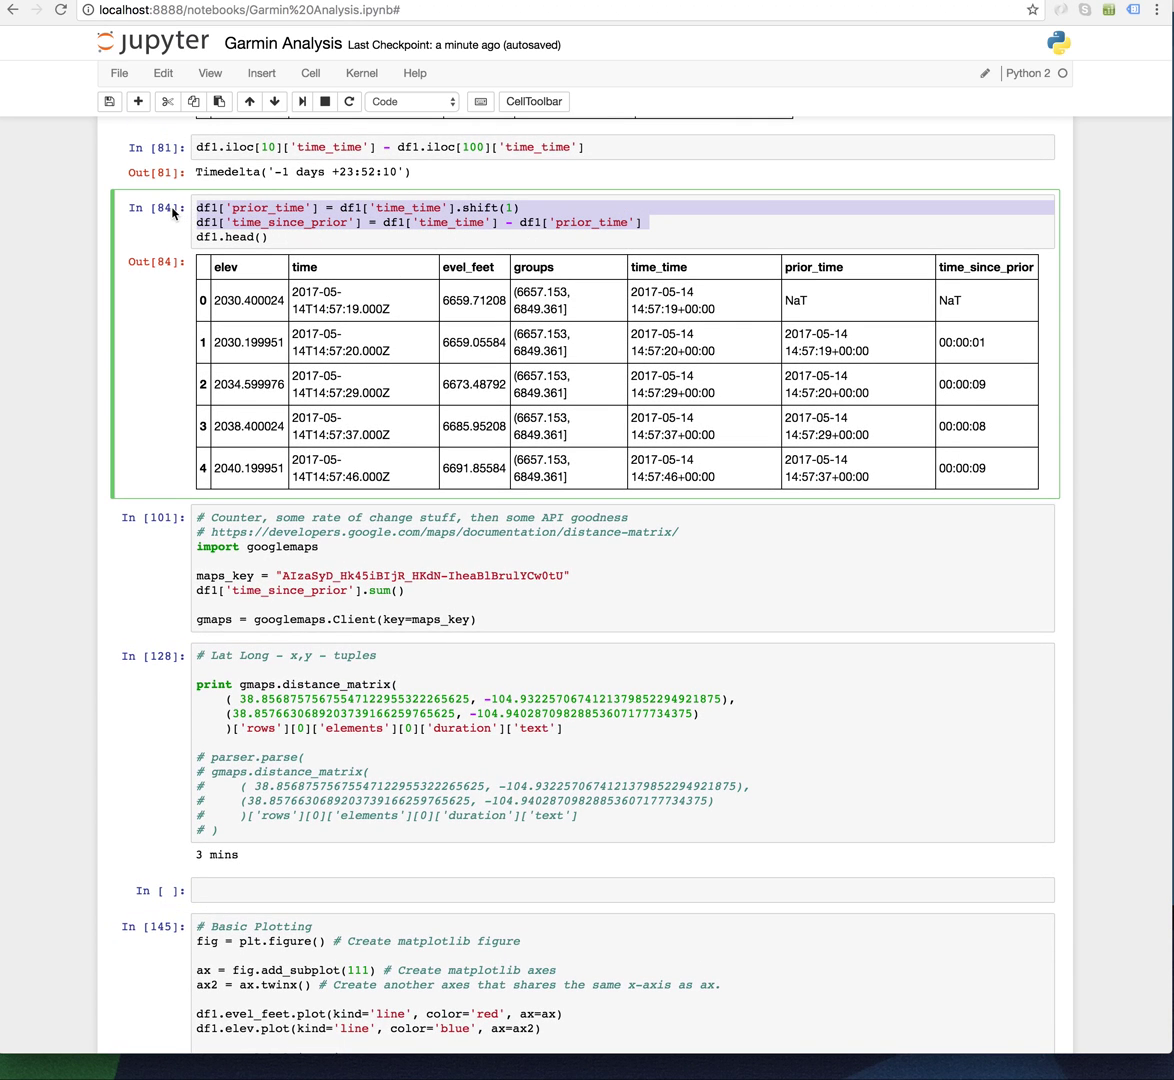
pyautogui.scroll(-3, 373, 588)
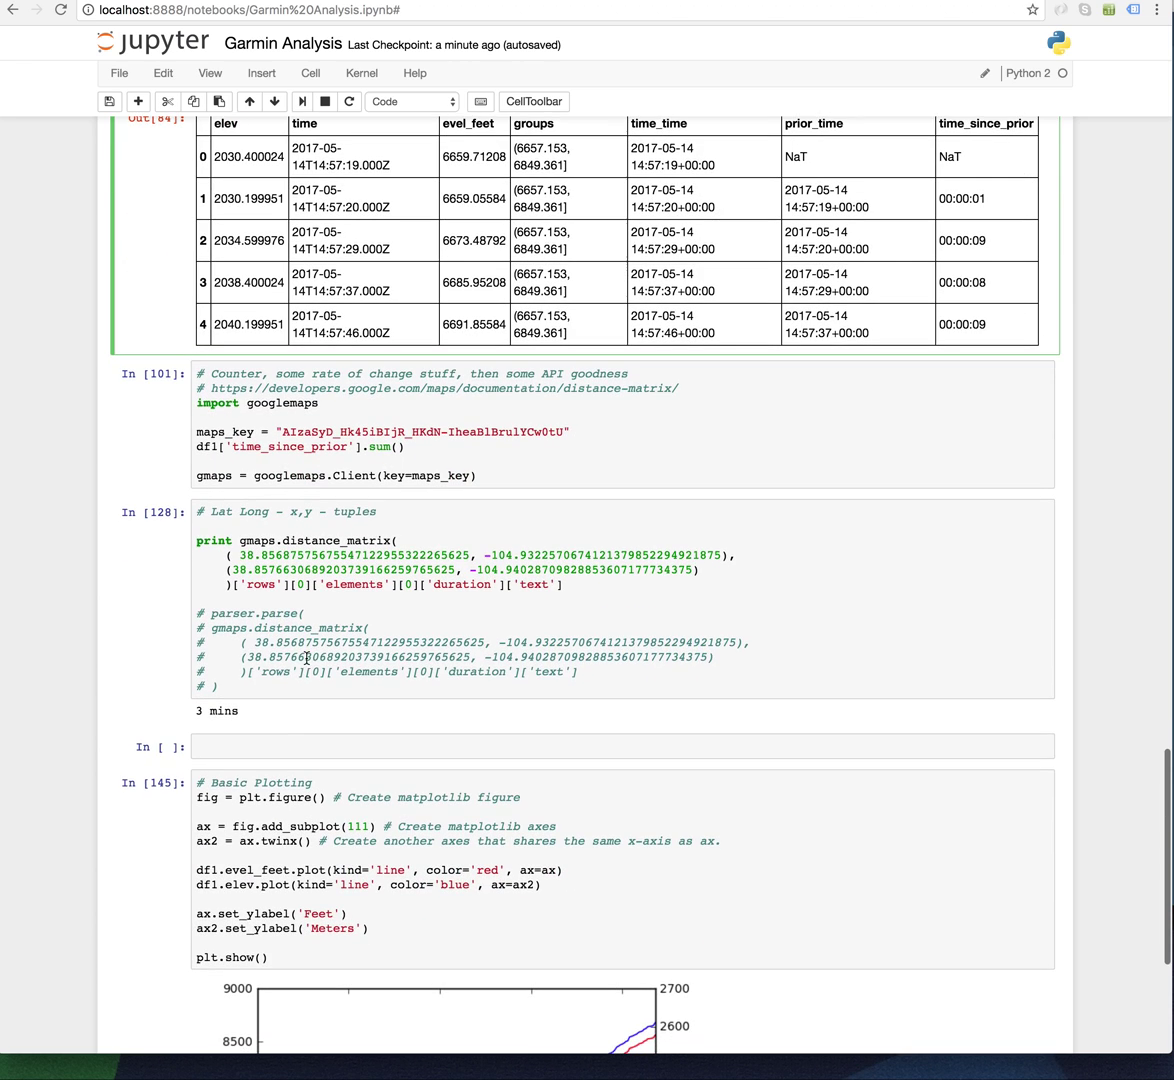
pyautogui.click(280, 747)
pyautogui.hotkey('ctrl', 'v')
# Rename the first column to prior_elev and base it on evel_feet
pyautogui.doubleClick(290, 748)
pyautogui.write('prior_')
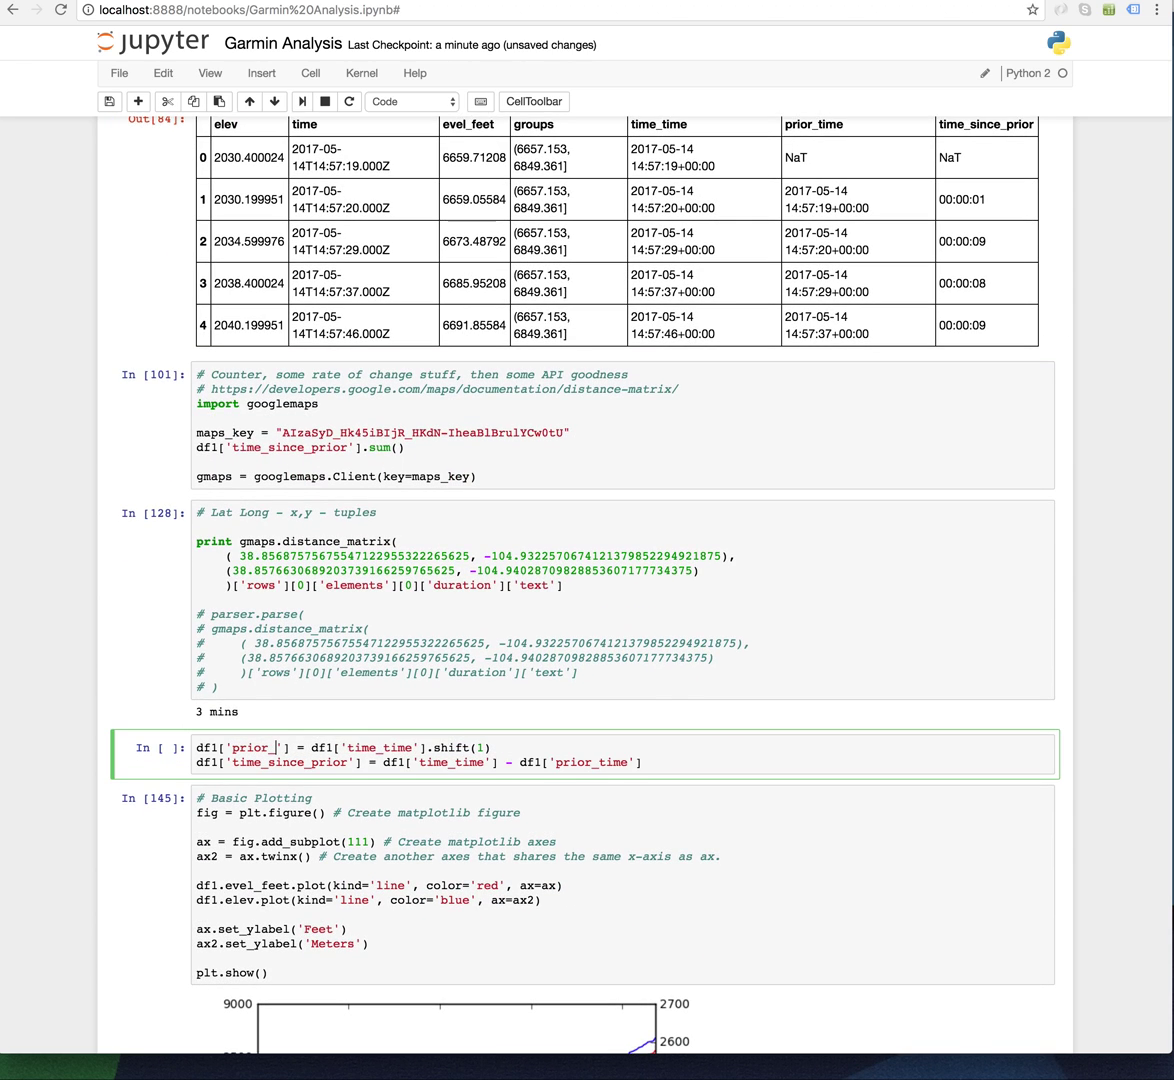
pyautogui.write('e')
pyautogui.press('BackSpace')
pyautogui.press('BackSpace')
pyautogui.write('_elev')
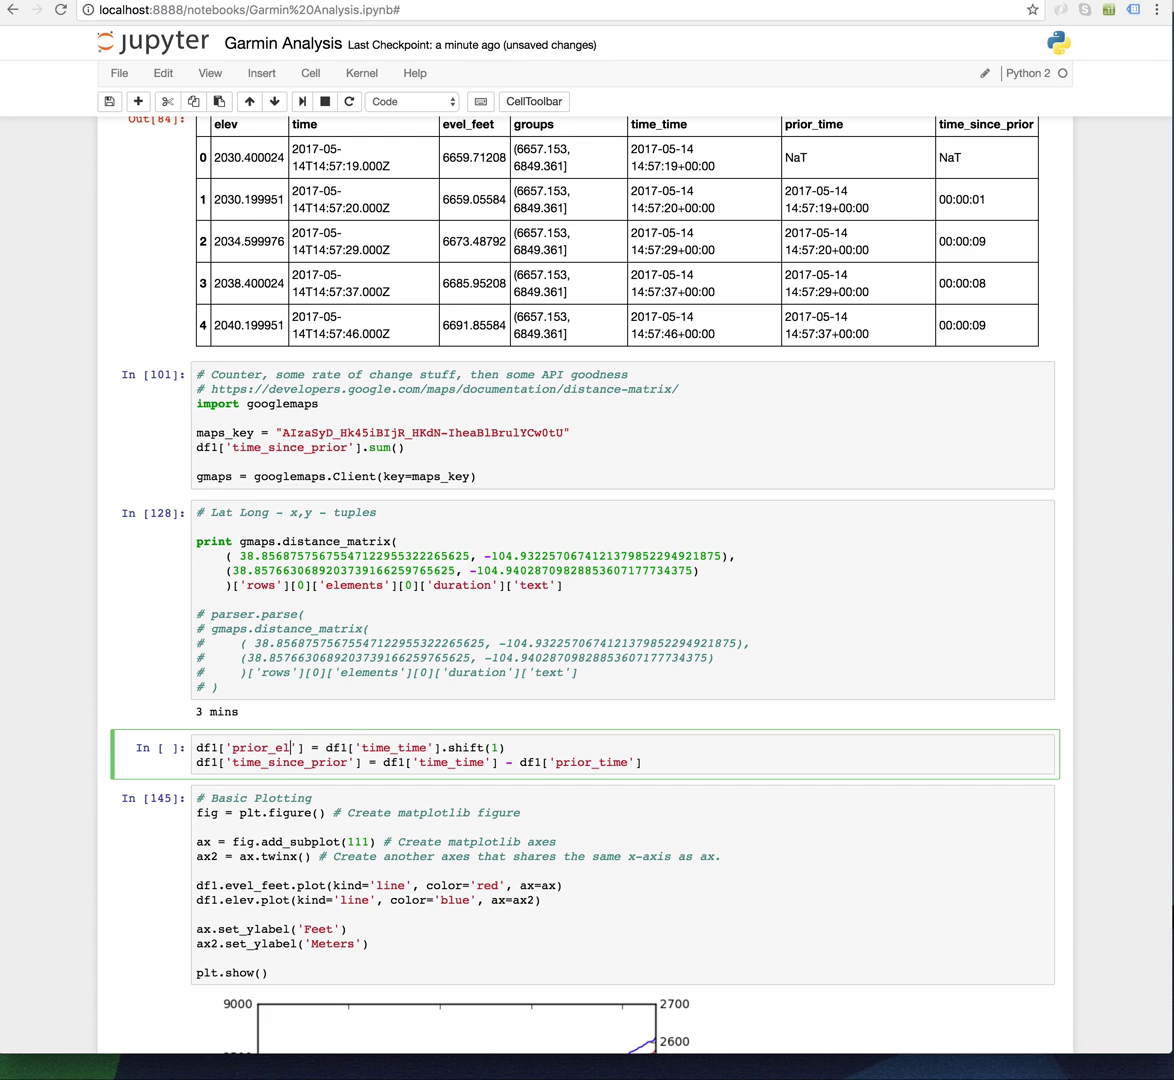
pyautogui.doubleClick(431, 119)
pyautogui.hotkey('ctrl', 'c')
pyautogui.doubleClick(424, 748)
pyautogui.hotkey('ctrl', 'v')
# Rename the second column to elev_gained_since_prior, computed from evel_feet minus prior_elev
pyautogui.doubleClick(317, 762)
pyautogui.write('elev_gained_since_prior')
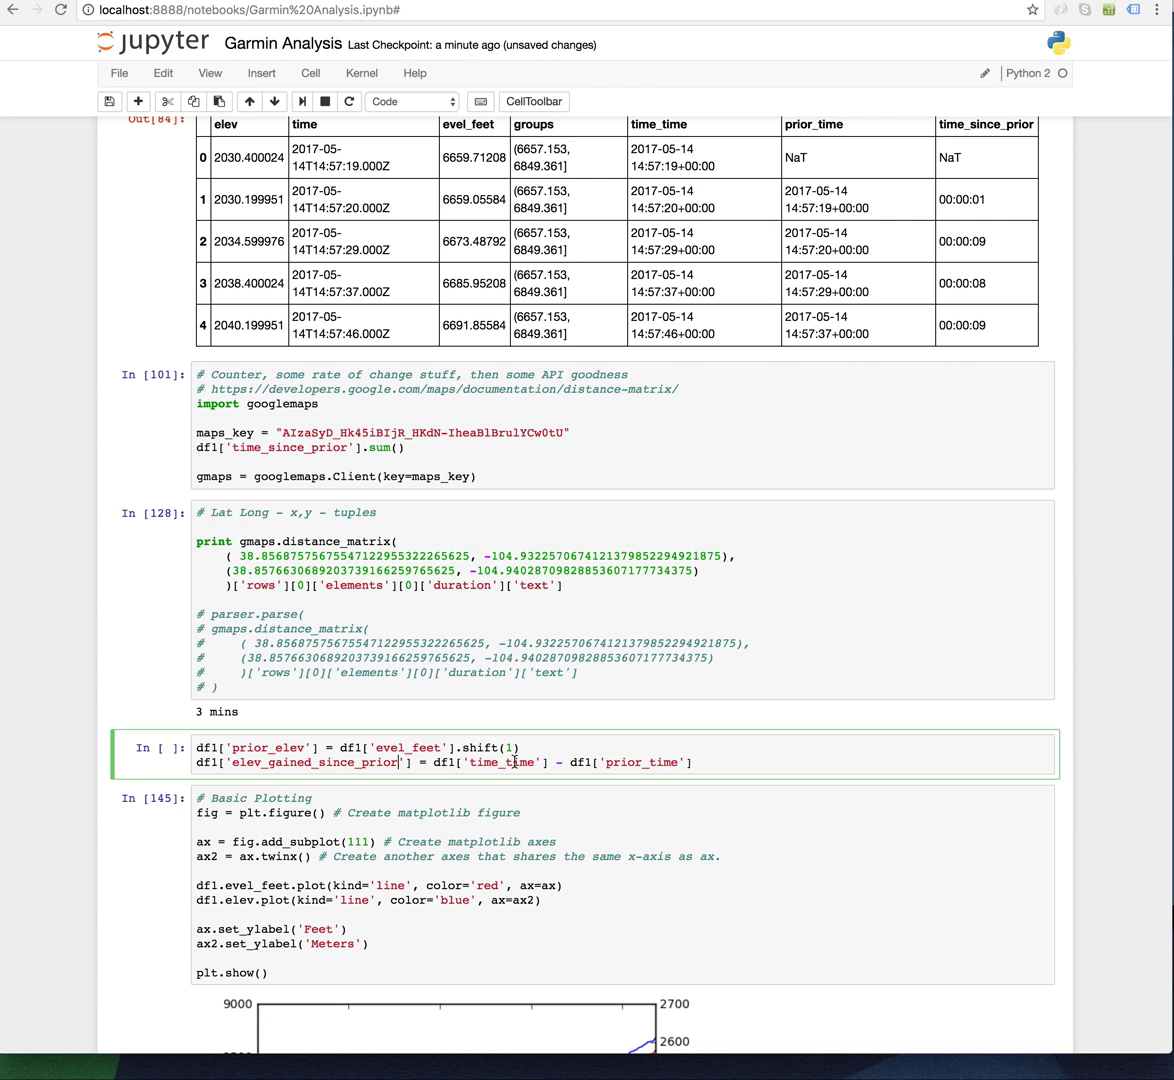
pyautogui.doubleClick(289, 748)
pyautogui.hotkey('ctrl', 'c')
pyautogui.doubleClick(637, 762)
pyautogui.hotkey('ctrl', 'v')
pyautogui.doubleClick(450, 125)
pyautogui.hotkey('ctrl', 'c')
pyautogui.doubleClick(481, 762)
pyautogui.hotkey('ctrl', 'v')
# Add df1.head() to the cell and run it to show the new columns
pyautogui.click(756, 766)
pyautogui.press('Return')
pyautogui.write('df1.head()')
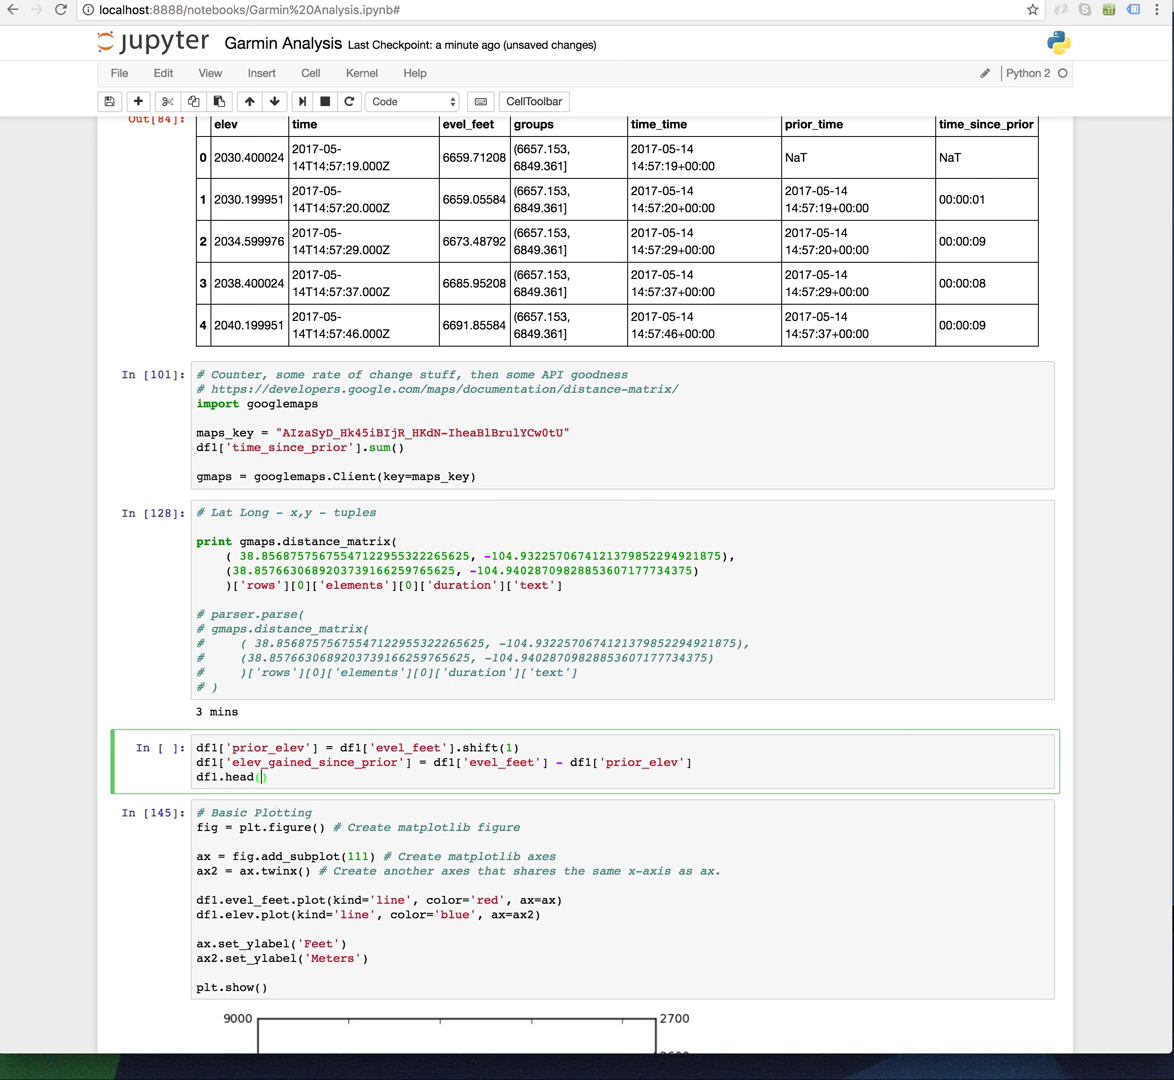
pyautogui.hotkey('shift', 'Return')
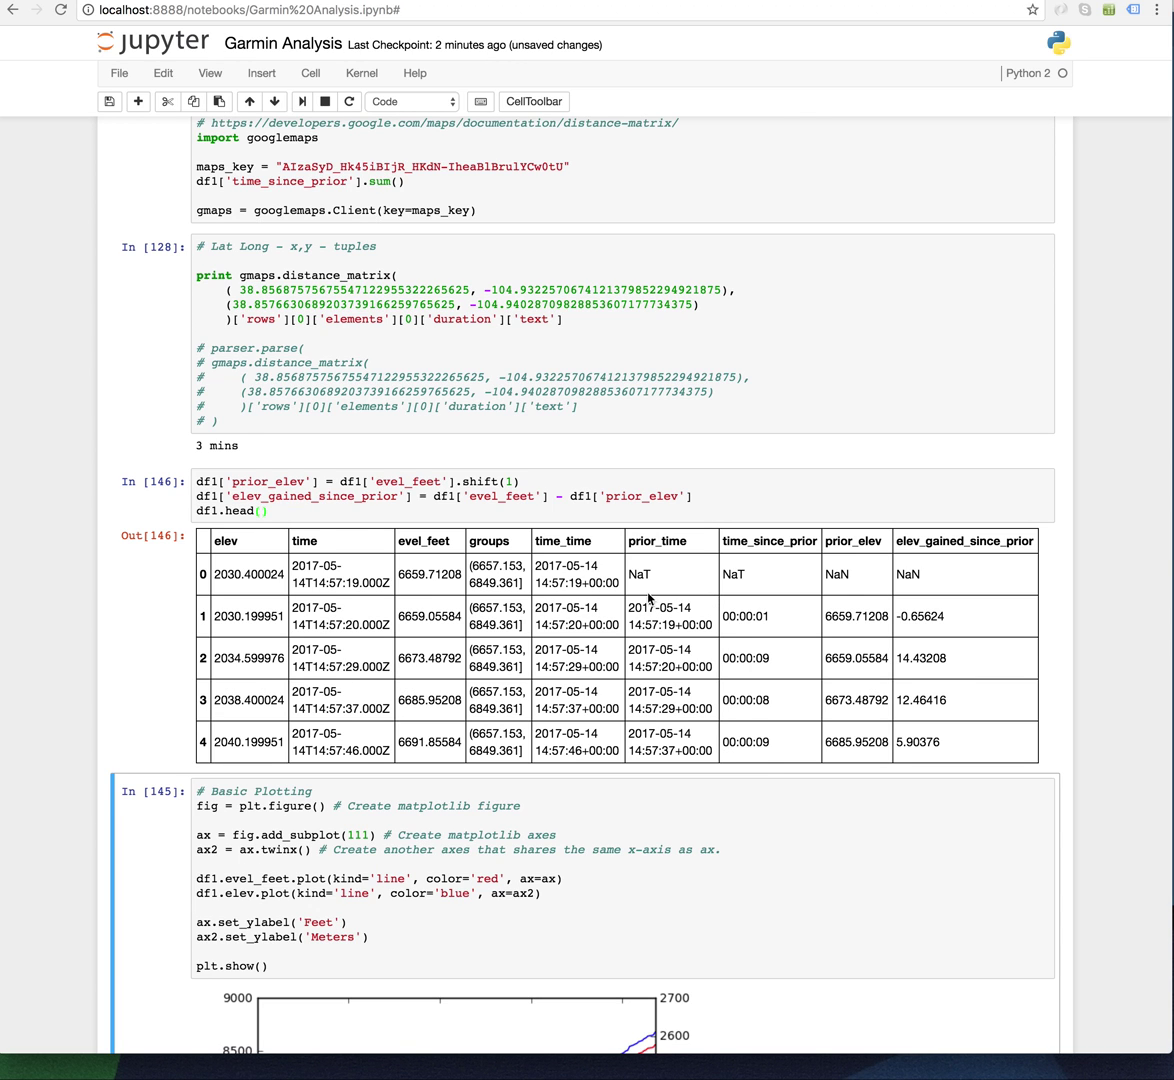
pyautogui.scroll(-2, 600, 552)
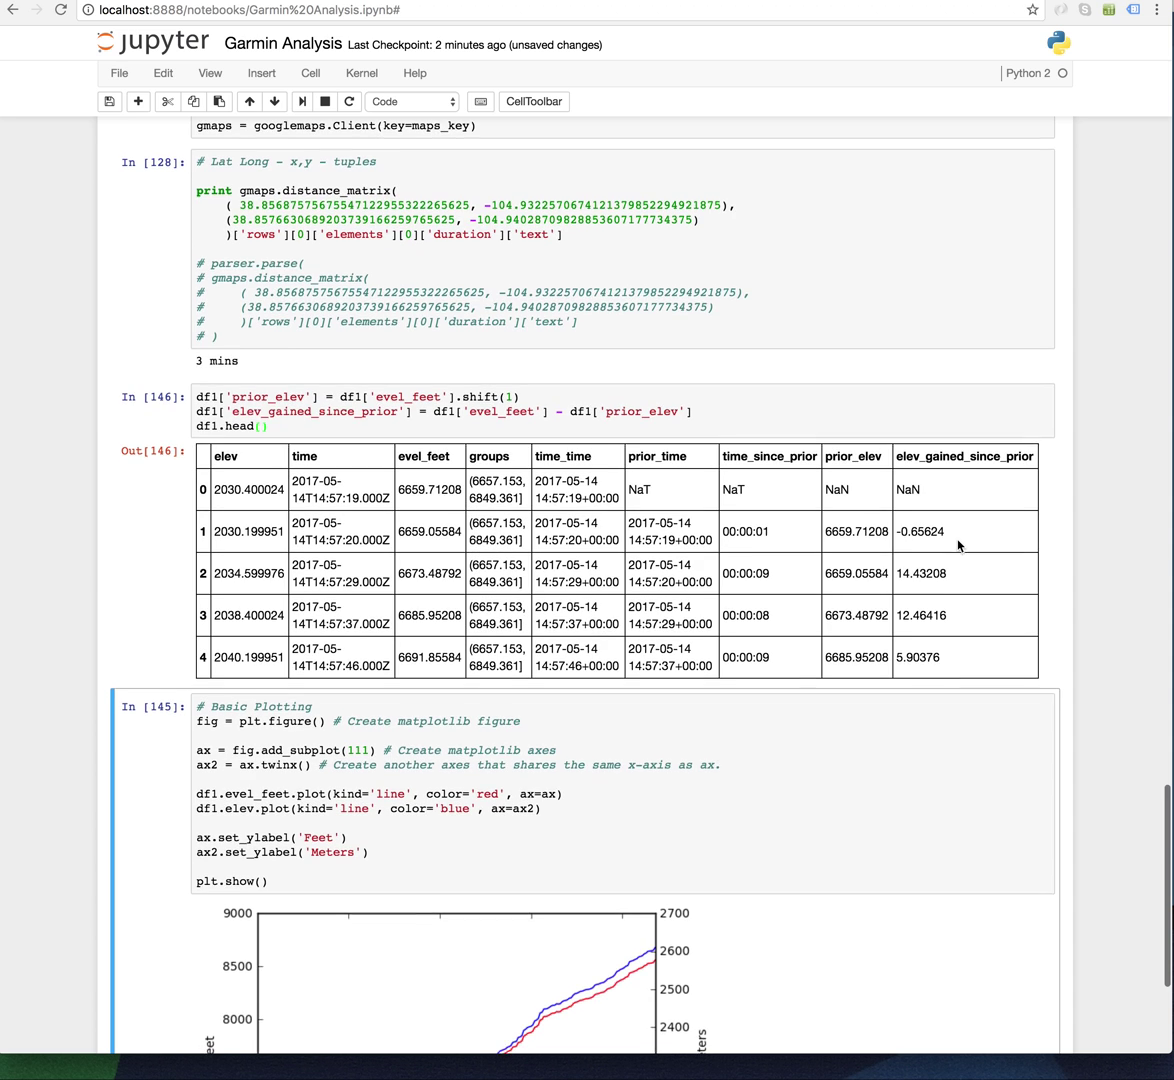
pyautogui.doubleClick(940, 533)
pyautogui.click(1000, 545)
pyautogui.scroll(-1, 869, 560)
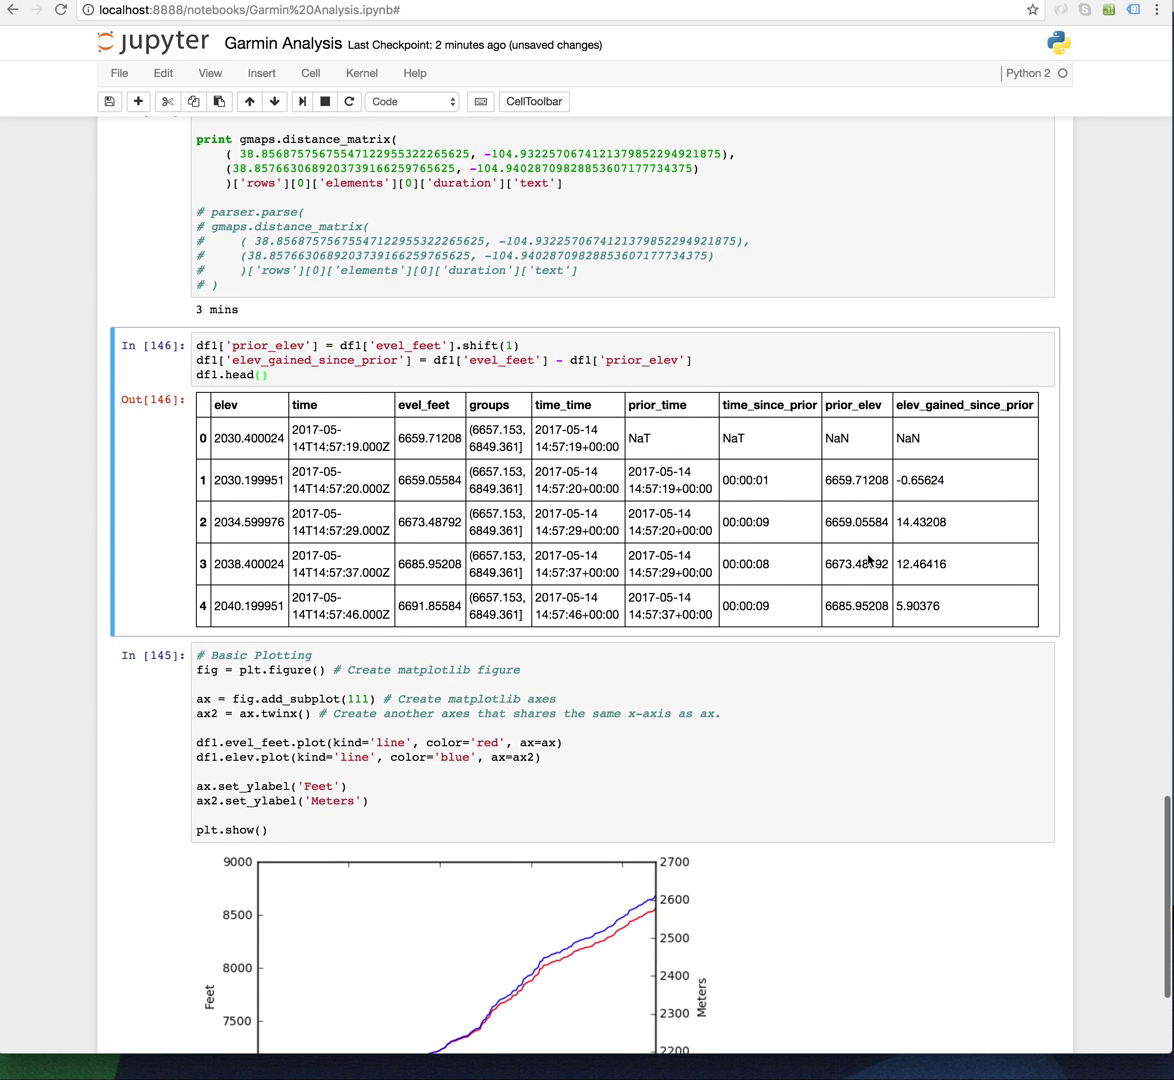
pyautogui.doubleClick(955, 404)
pyautogui.scroll(-3, 555, 658)
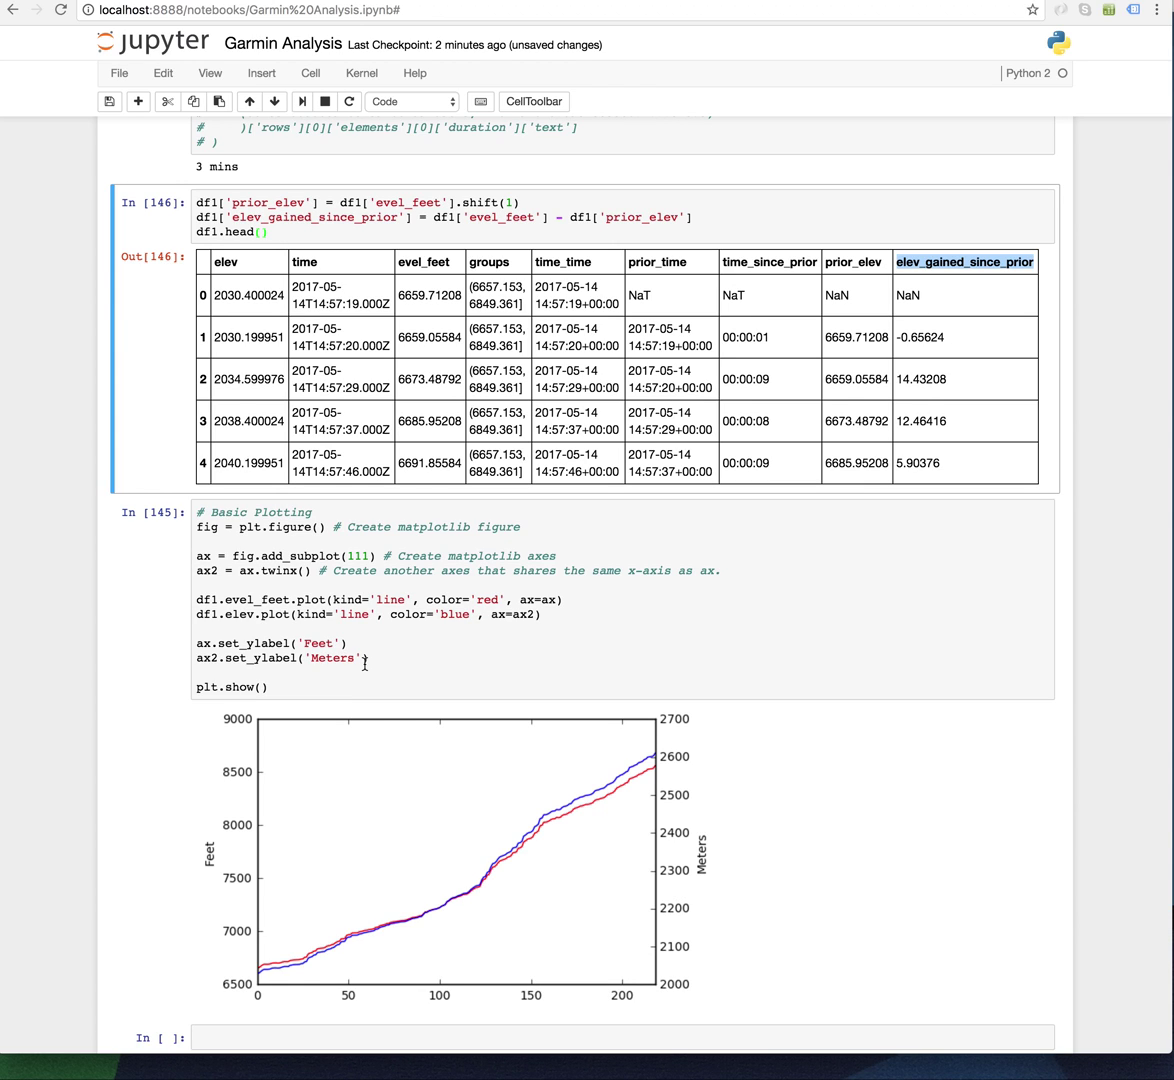
pyautogui.click(356, 530)
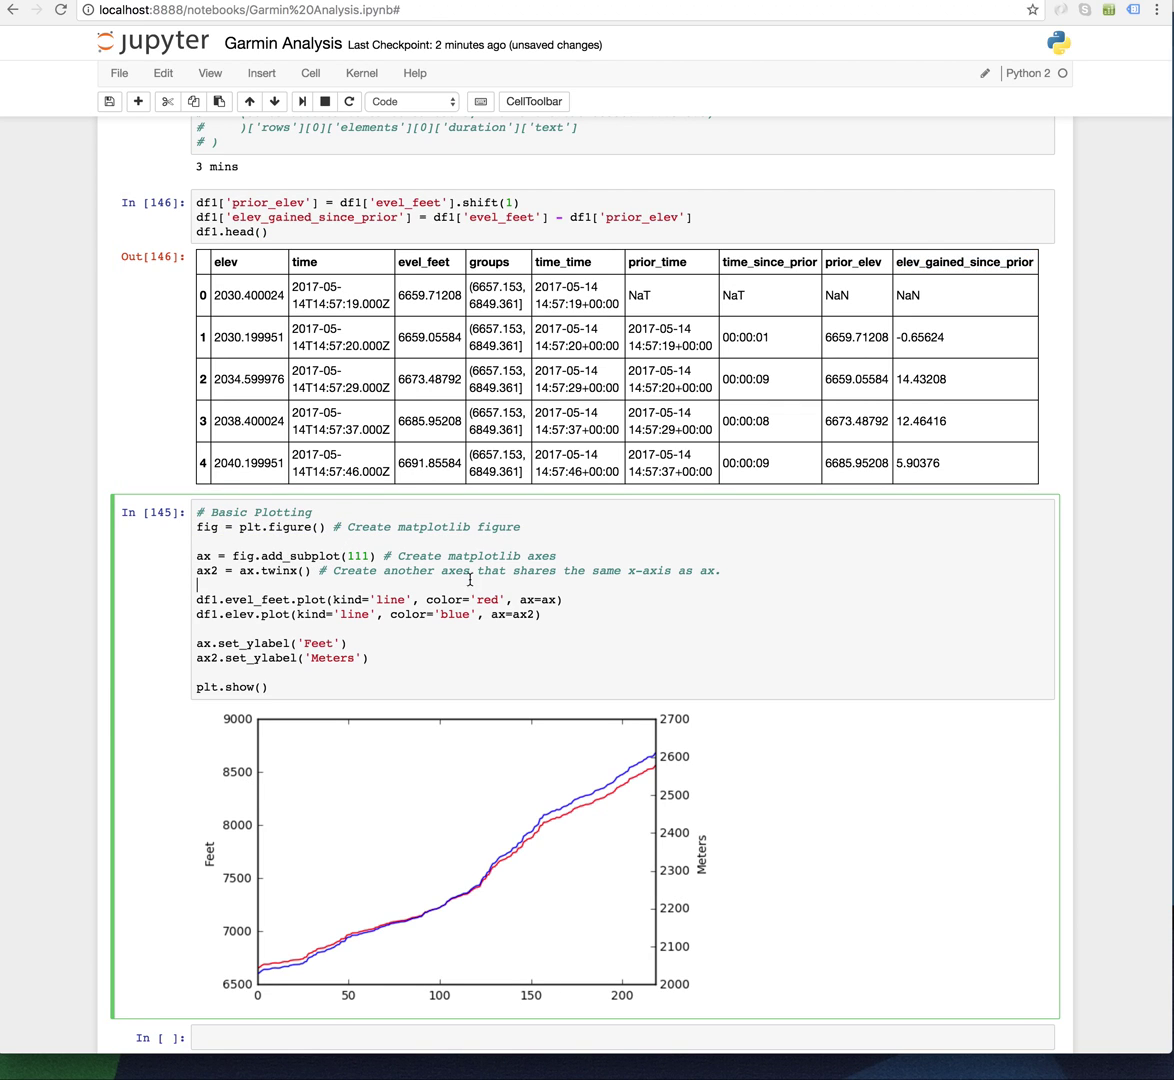
pyautogui.moveTo(722, 571); pyautogui.dragTo(182, 566)
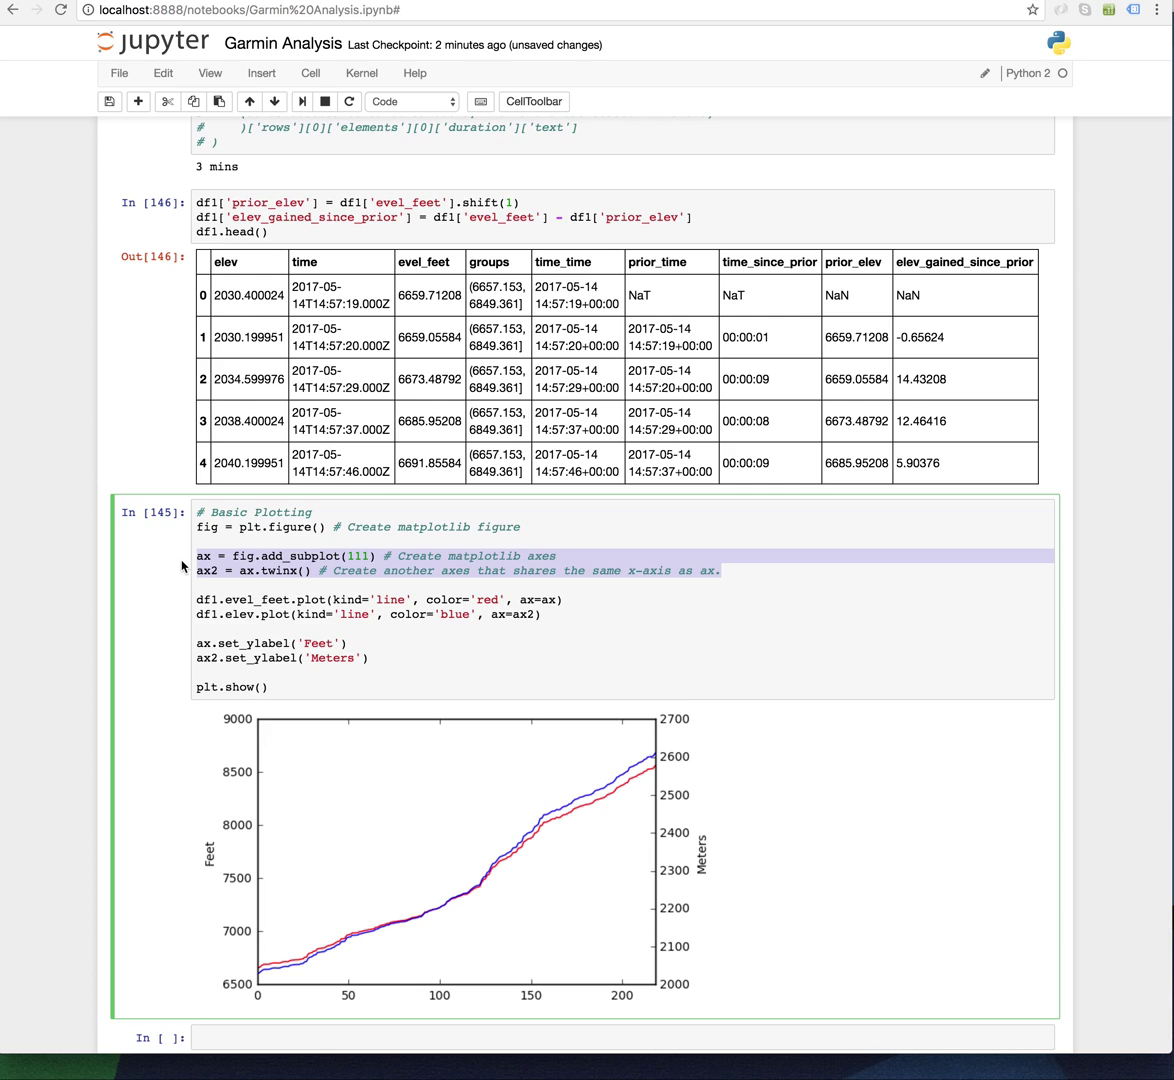
pyautogui.click(264, 580)
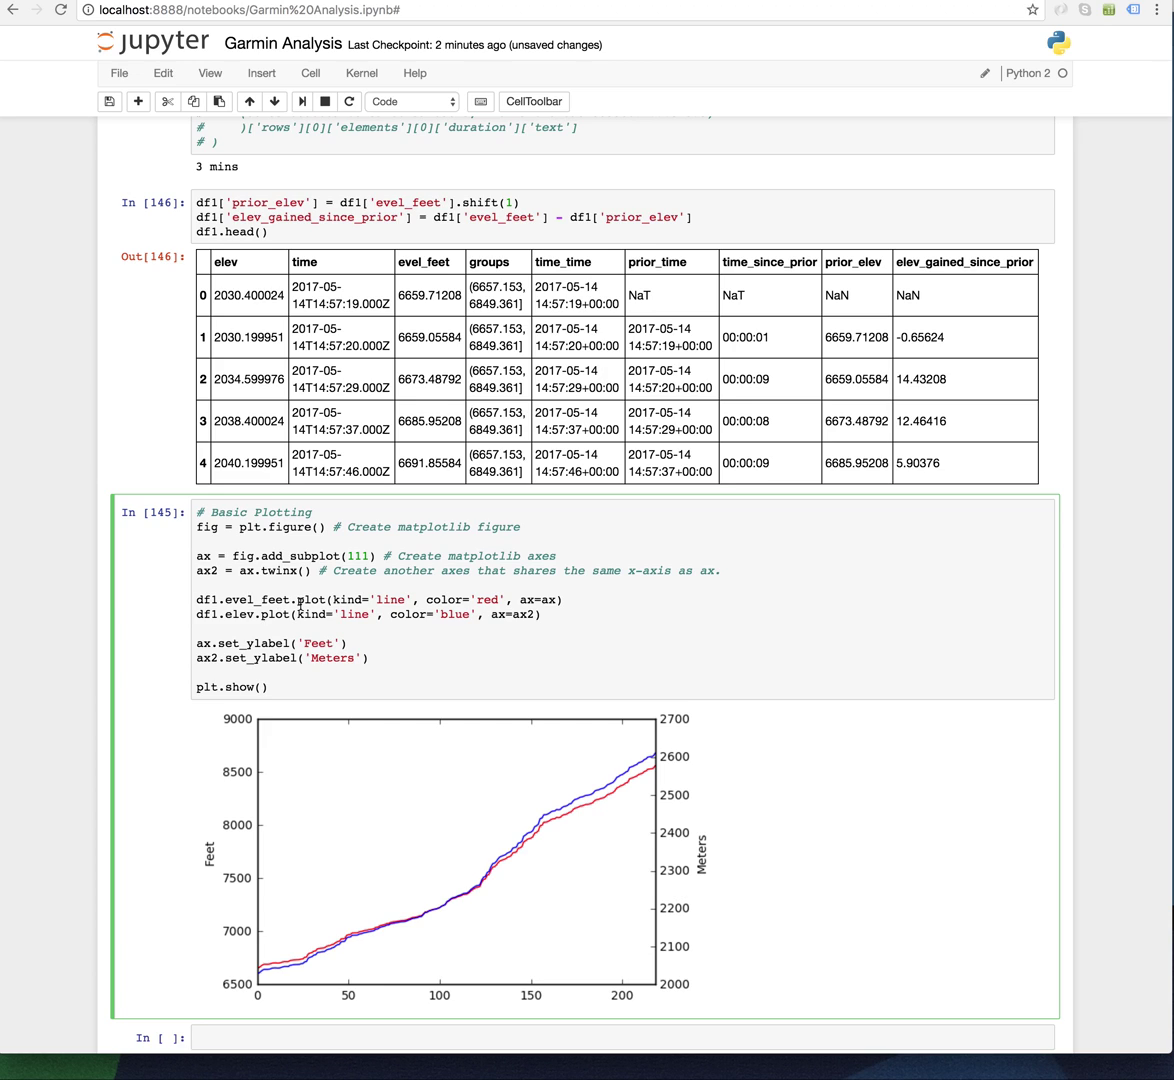
pyautogui.moveTo(290, 601); pyautogui.dragTo(194, 601)
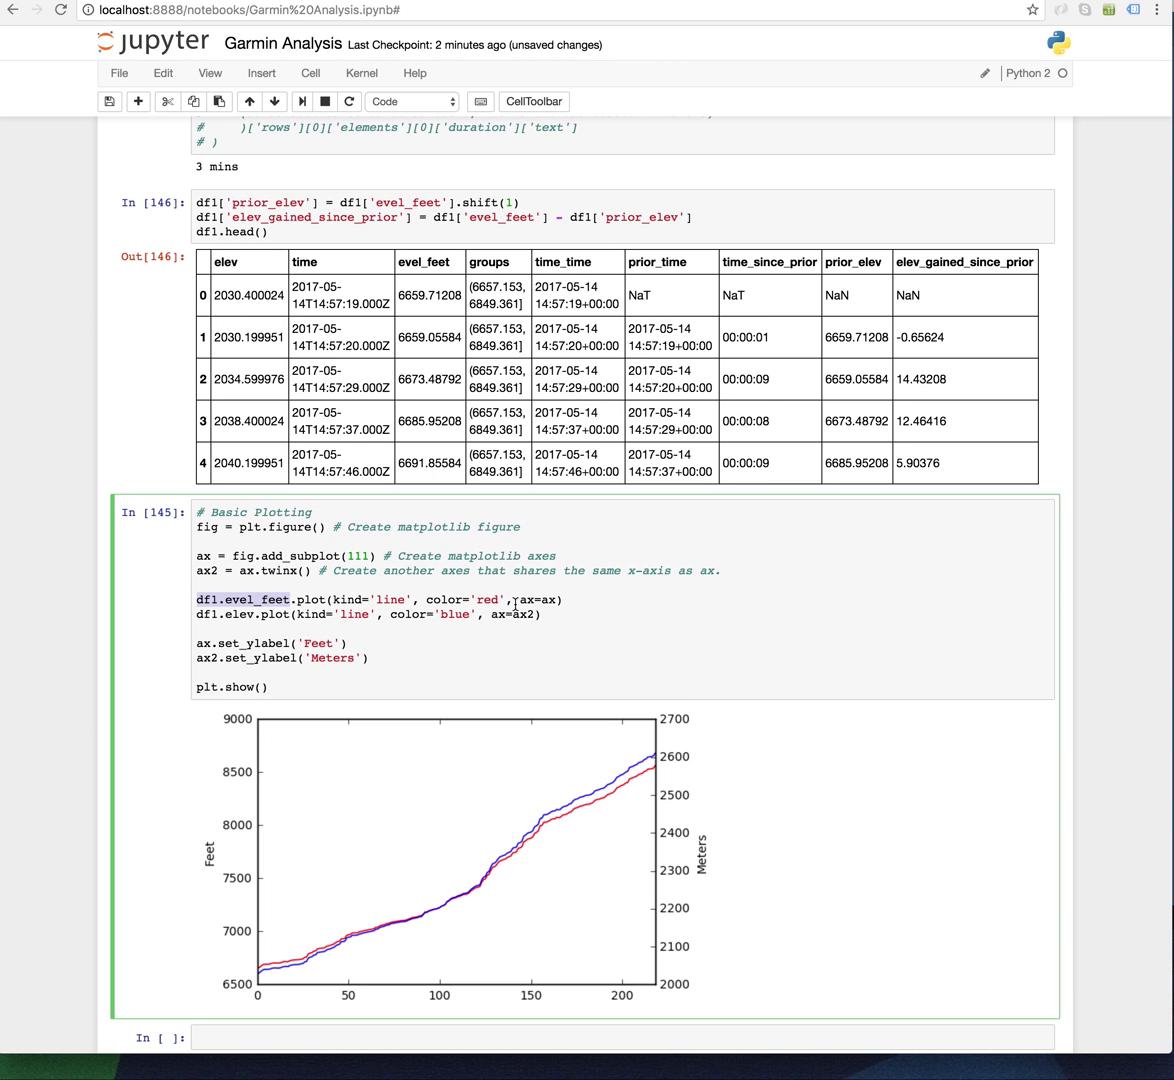
pyautogui.moveTo(515, 601); pyautogui.dragTo(558, 601)
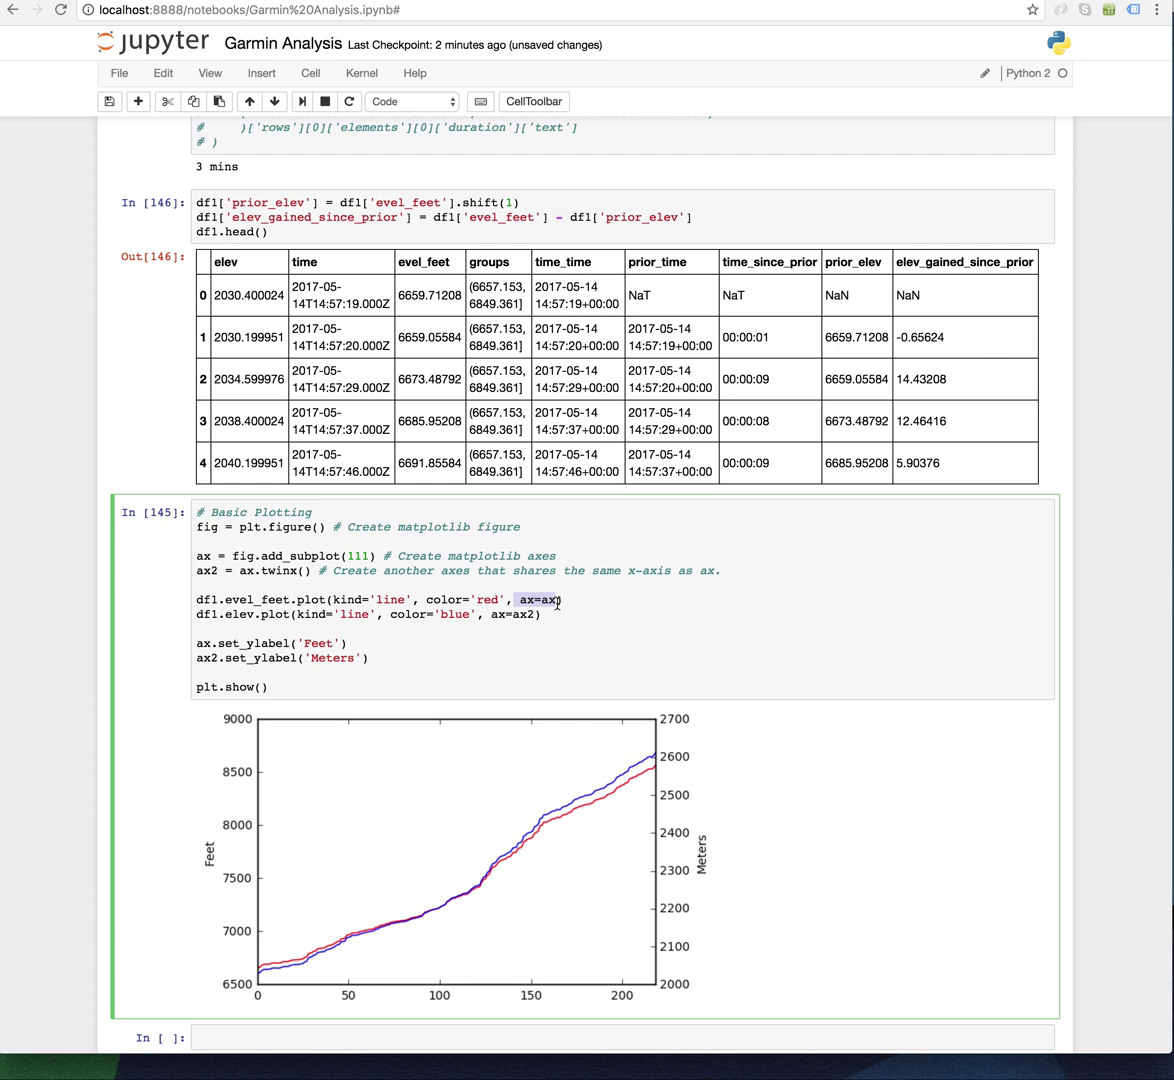
pyautogui.press('Escape')
pyautogui.doubleClick(961, 262)
# Plot df1.elev_gained_since_prior instead of df1.elev as the blue series and redraw
pyautogui.scroll(-1, 300, 700)
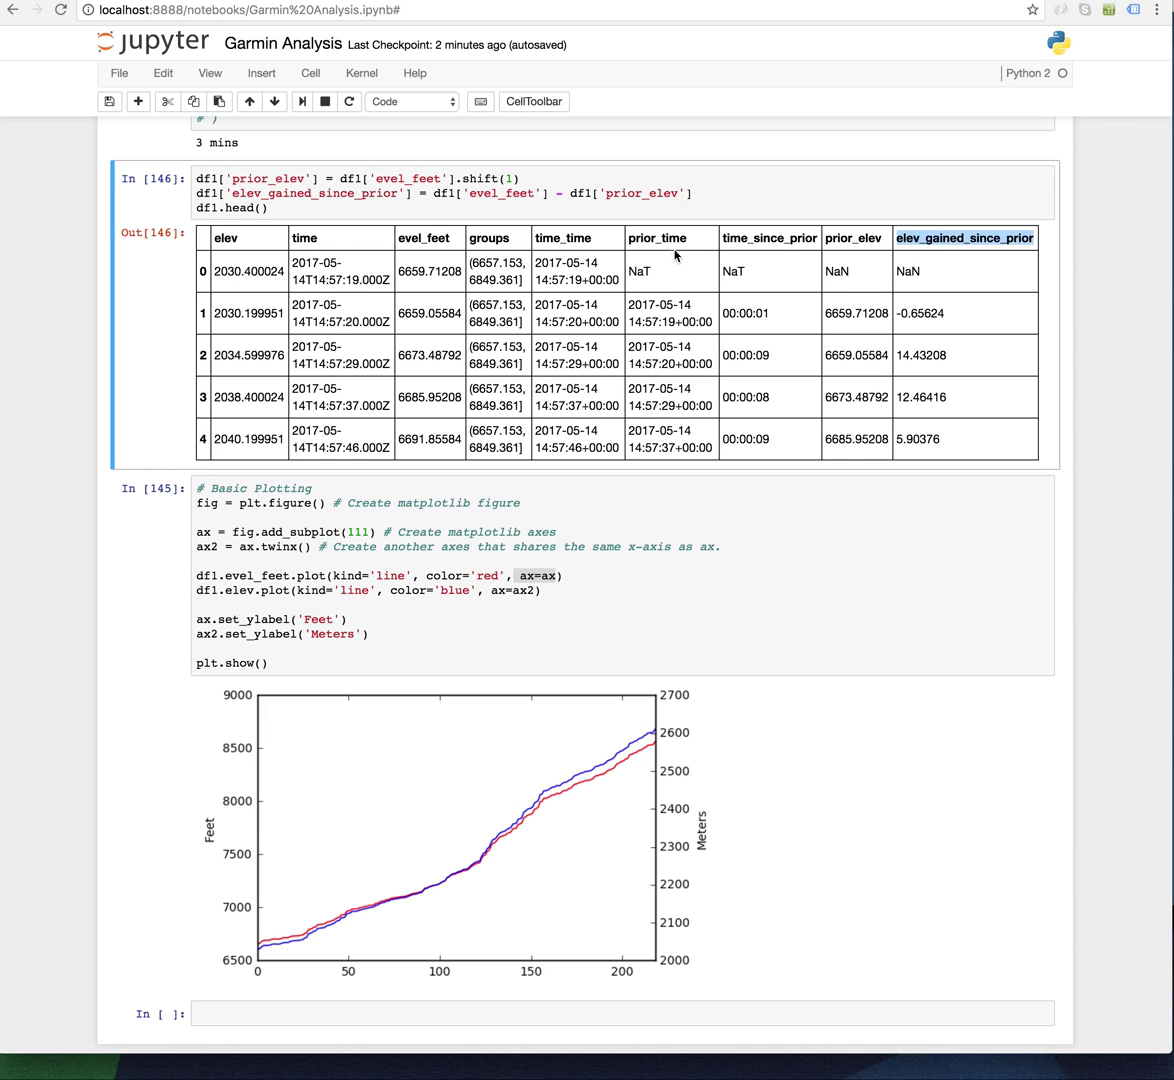
pyautogui.doubleClick(435, 240)
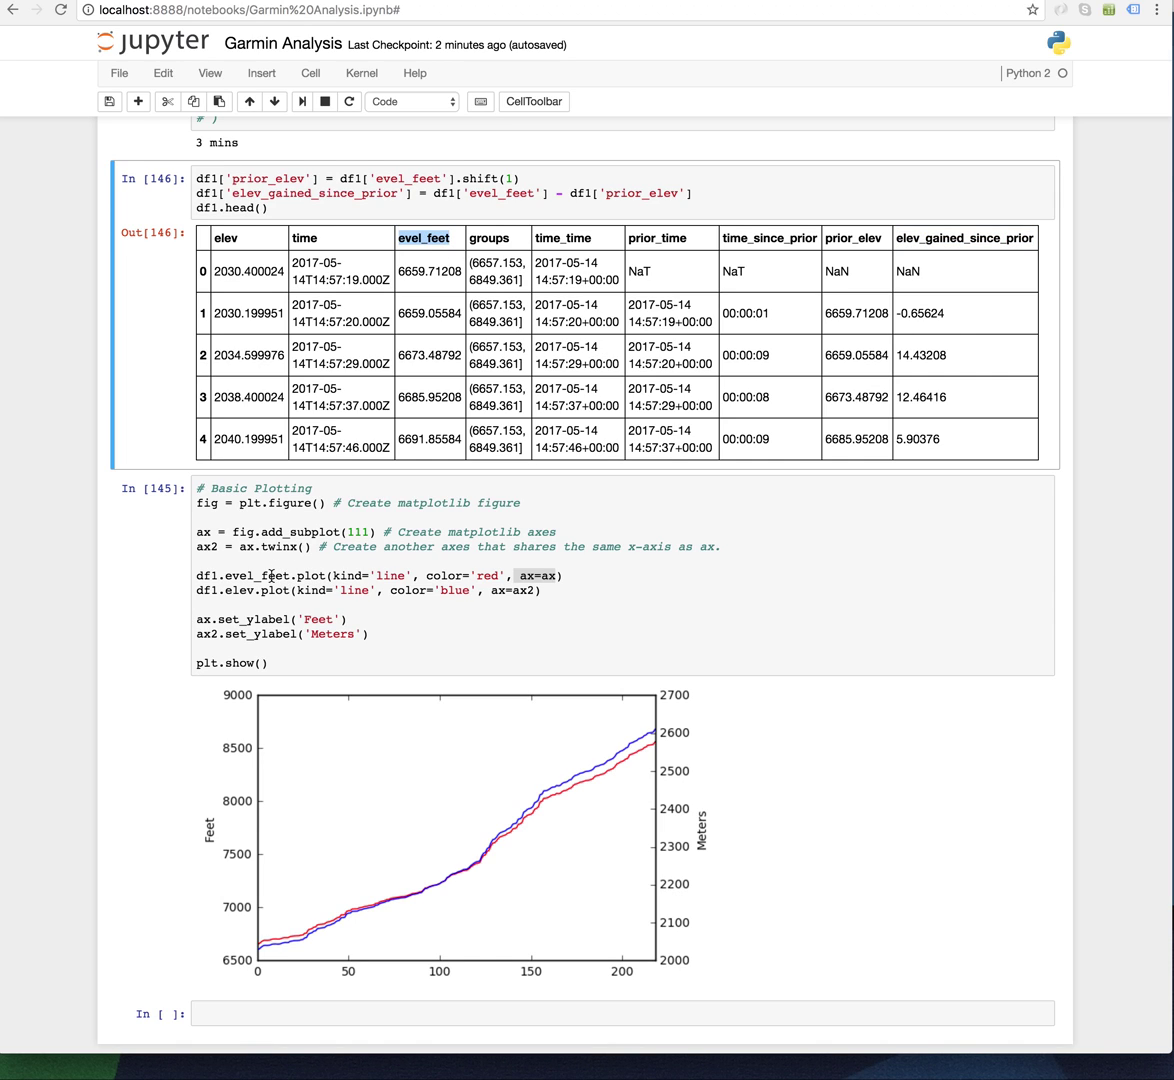
pyautogui.doubleClick(940, 238)
pyautogui.hotkey('ctrl', 'c')
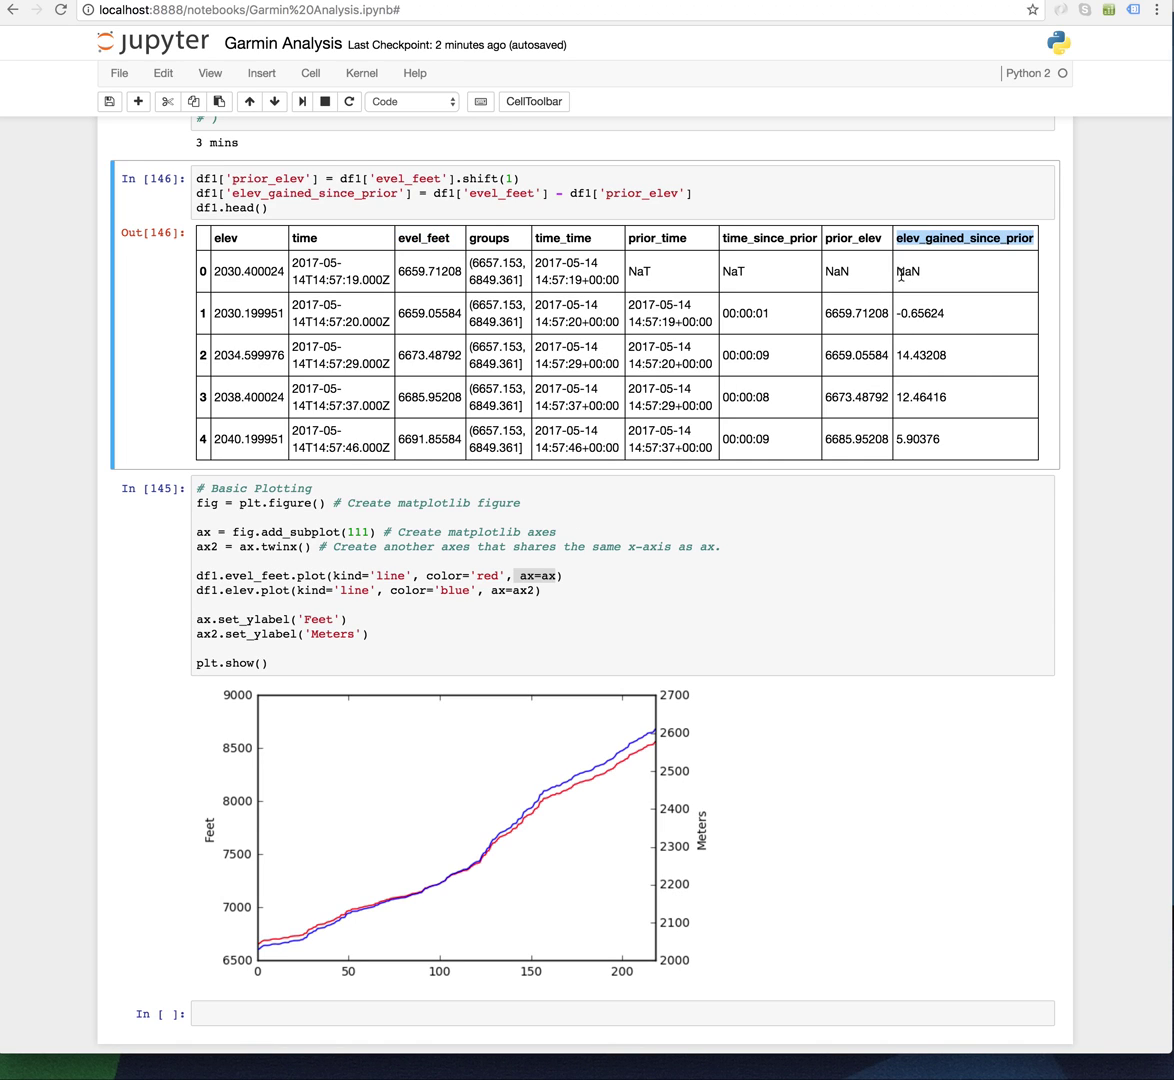
pyautogui.doubleClick(244, 591)
pyautogui.hotkey('ctrl', 'v')
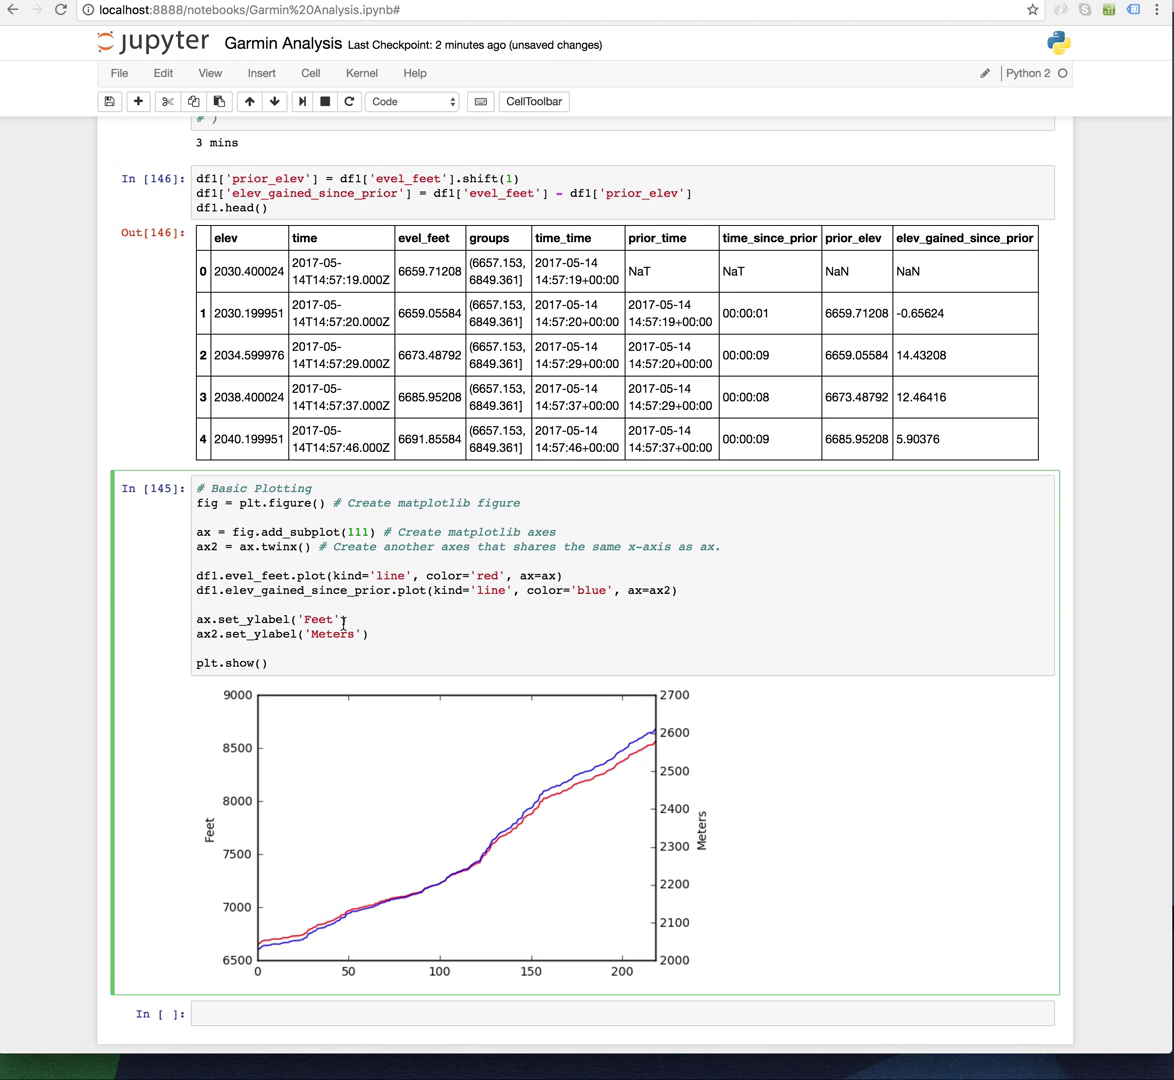
pyautogui.hotkey('shift', 'Return')
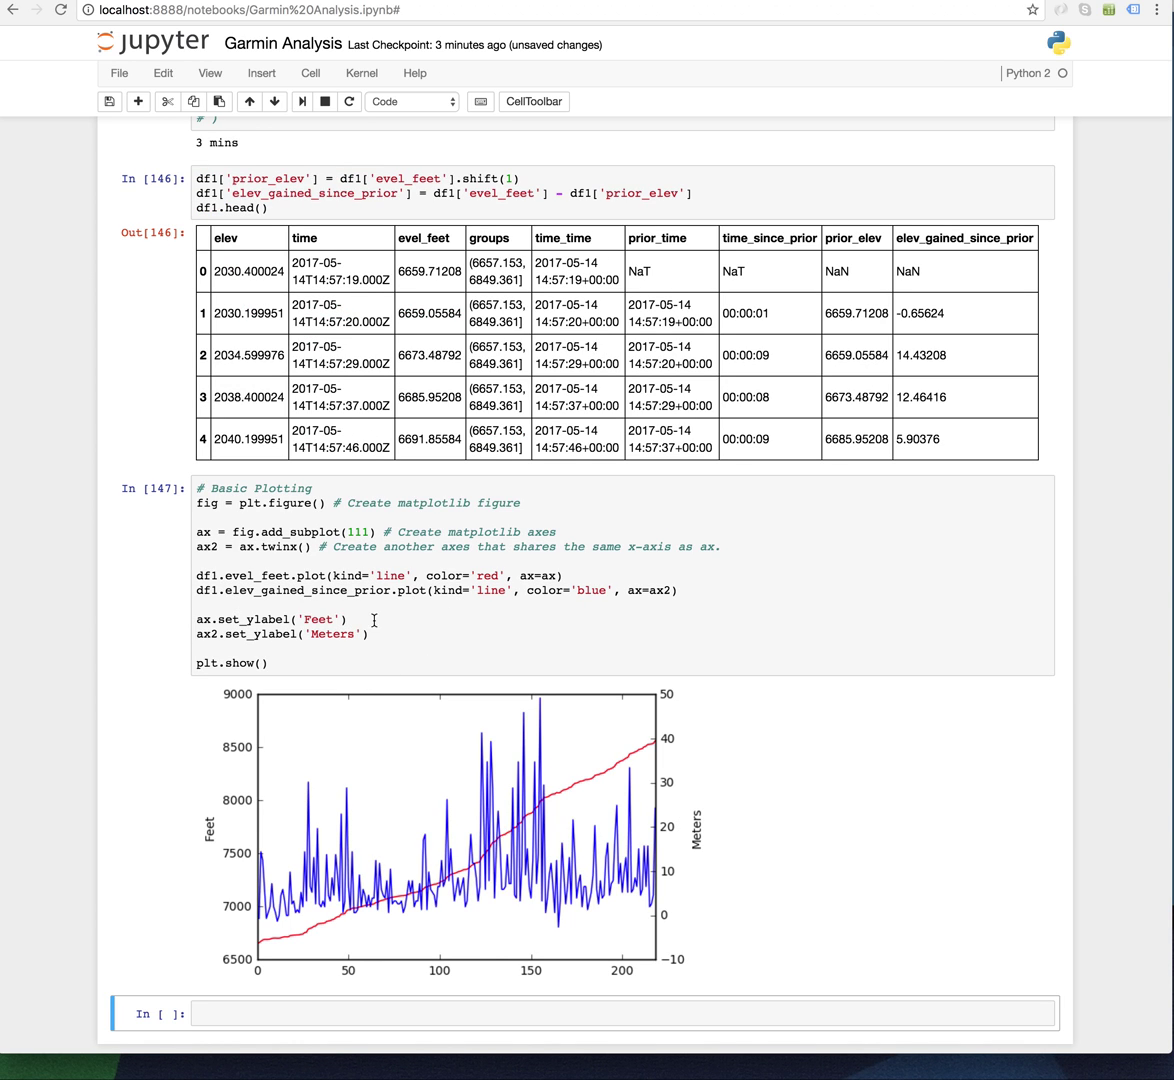
# Relabel the second axis from 'Meters' to 'Gained Since Prior' and rerun the plot
pyautogui.scroll(2, 265, 555)
pyautogui.moveTo(197, 289); pyautogui.dragTo(418, 293)
pyautogui.scroll(-1, 411, 633)
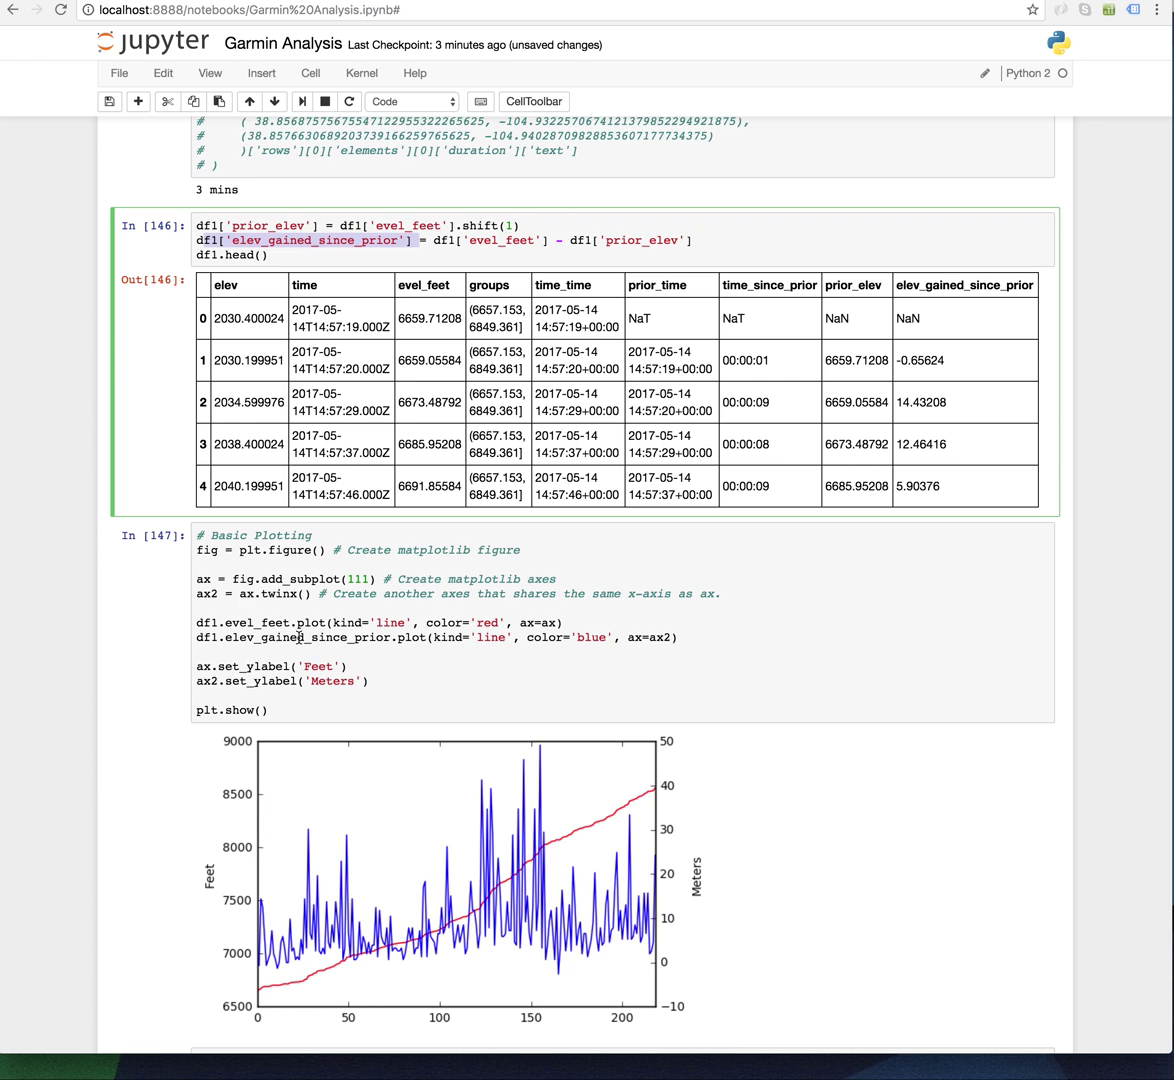
pyautogui.scroll(-3, 299, 636)
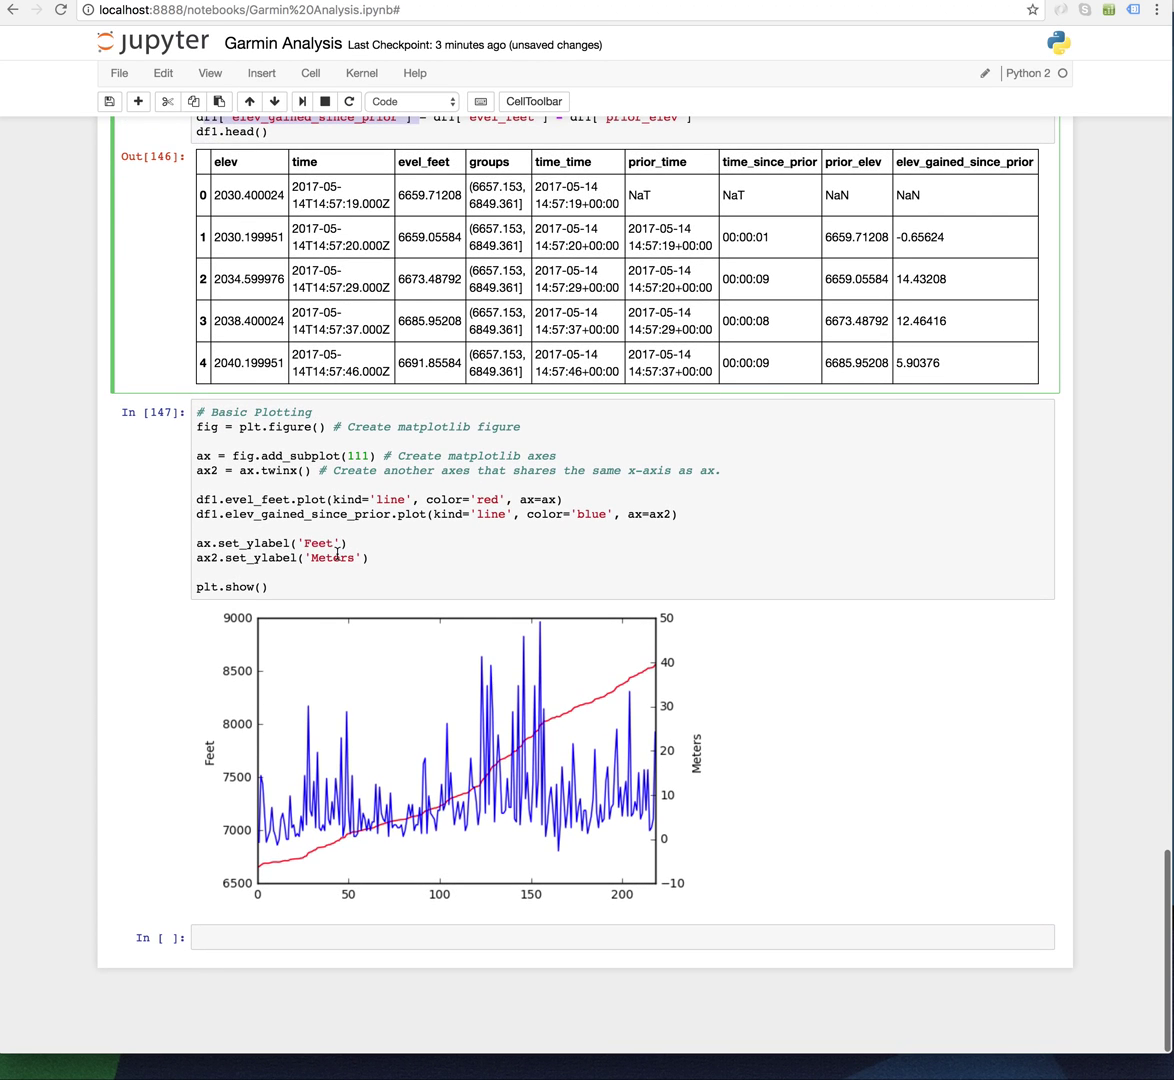
pyautogui.click(318, 543)
pyautogui.doubleClick(318, 543)
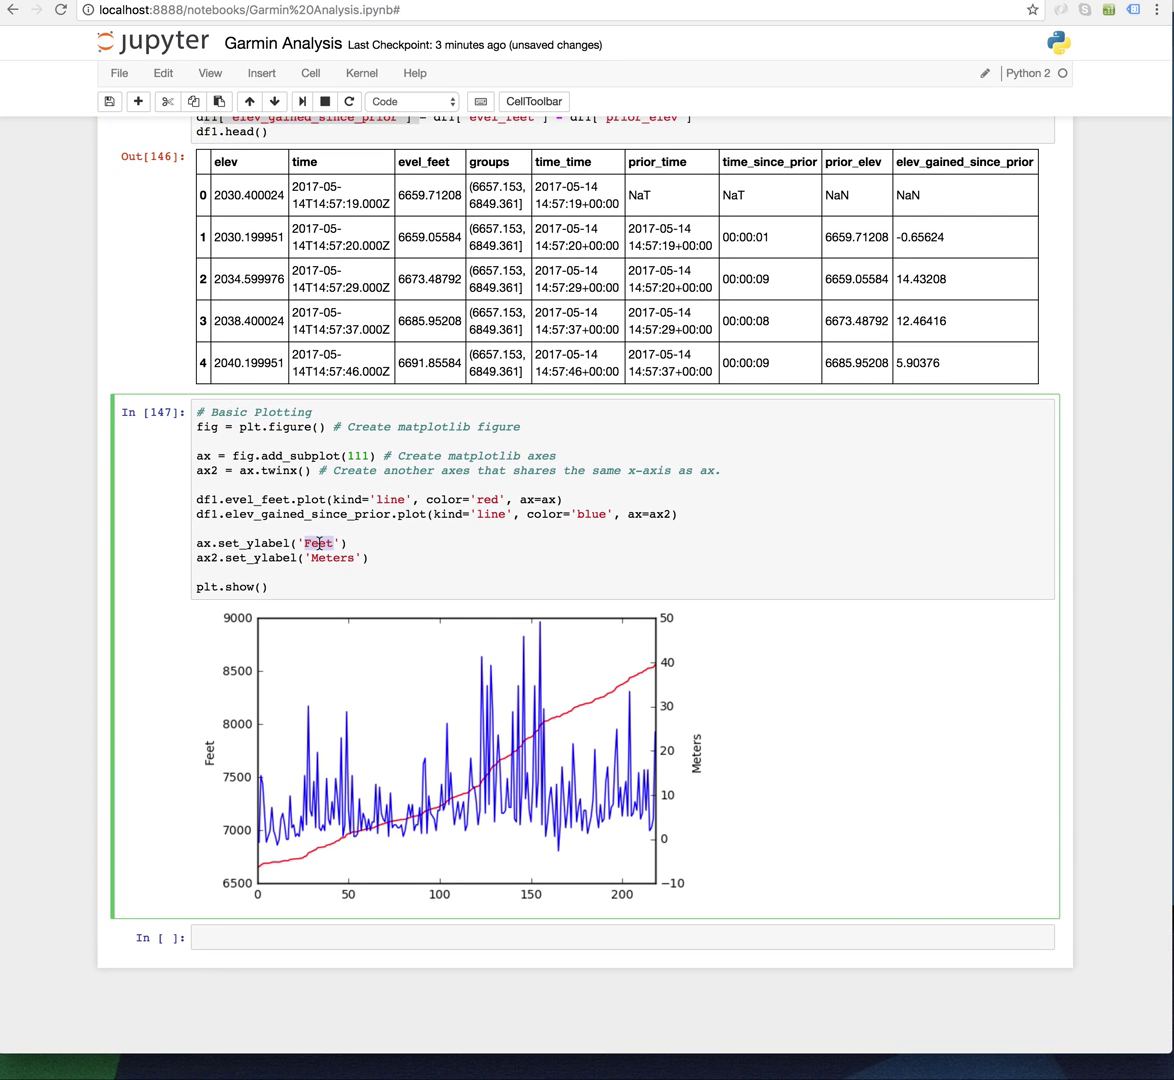
pyautogui.doubleClick(336, 558)
pyautogui.write('Gained Since Prior')
pyautogui.hotkey('shift', 'Return')
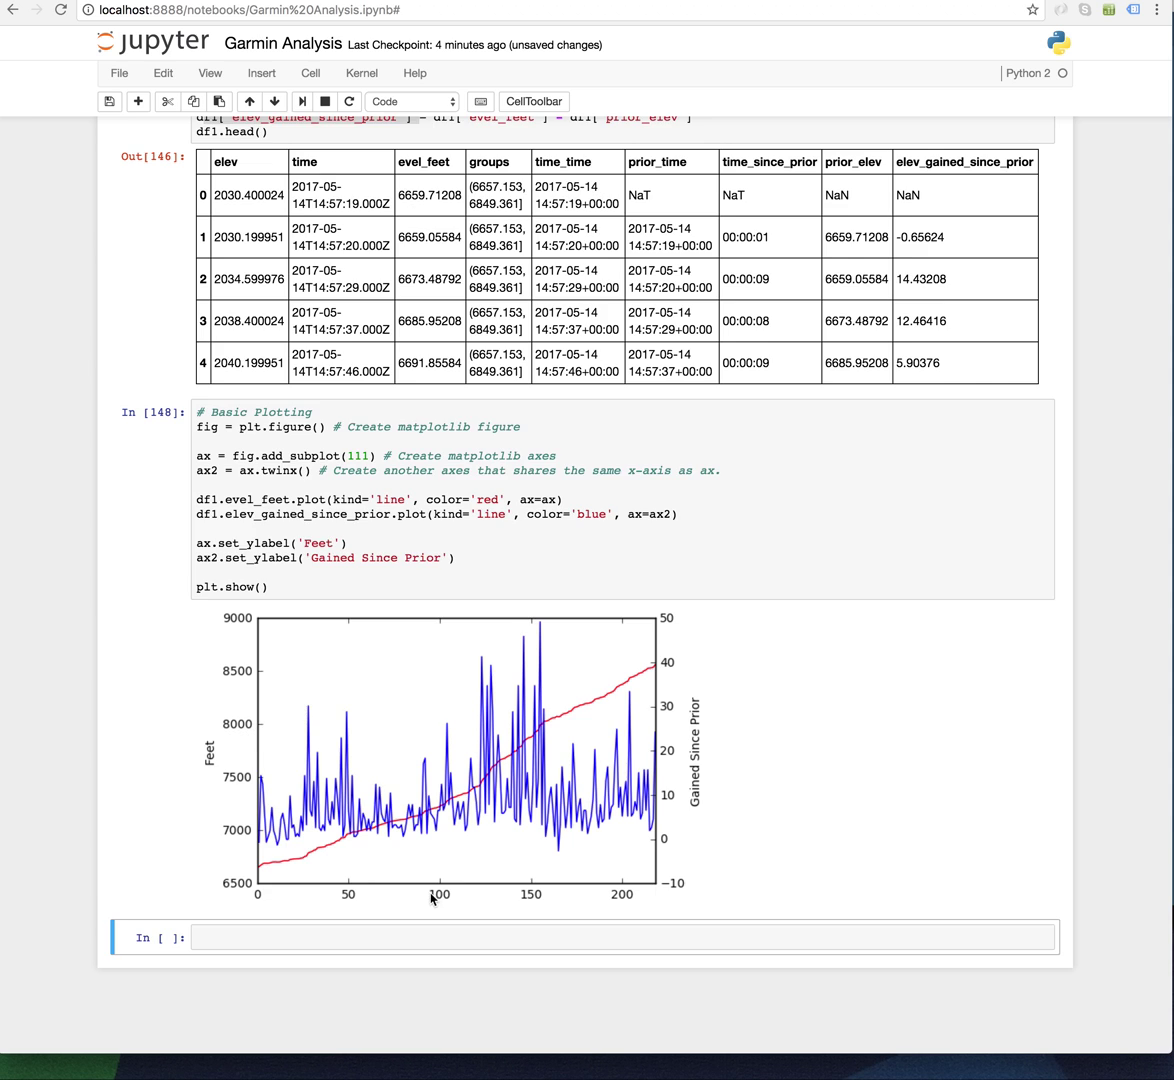
# Run df1.to_clipboard() in a new cell and bring the Tableau start window over the notebook
pyautogui.scroll(1, 434, 898)
pyautogui.scroll(-1, 436, 901)
pyautogui.click(396, 941)
pyautogui.write('df1.to')
pyautogui.press('Tab')
pyautogui.press('Return')
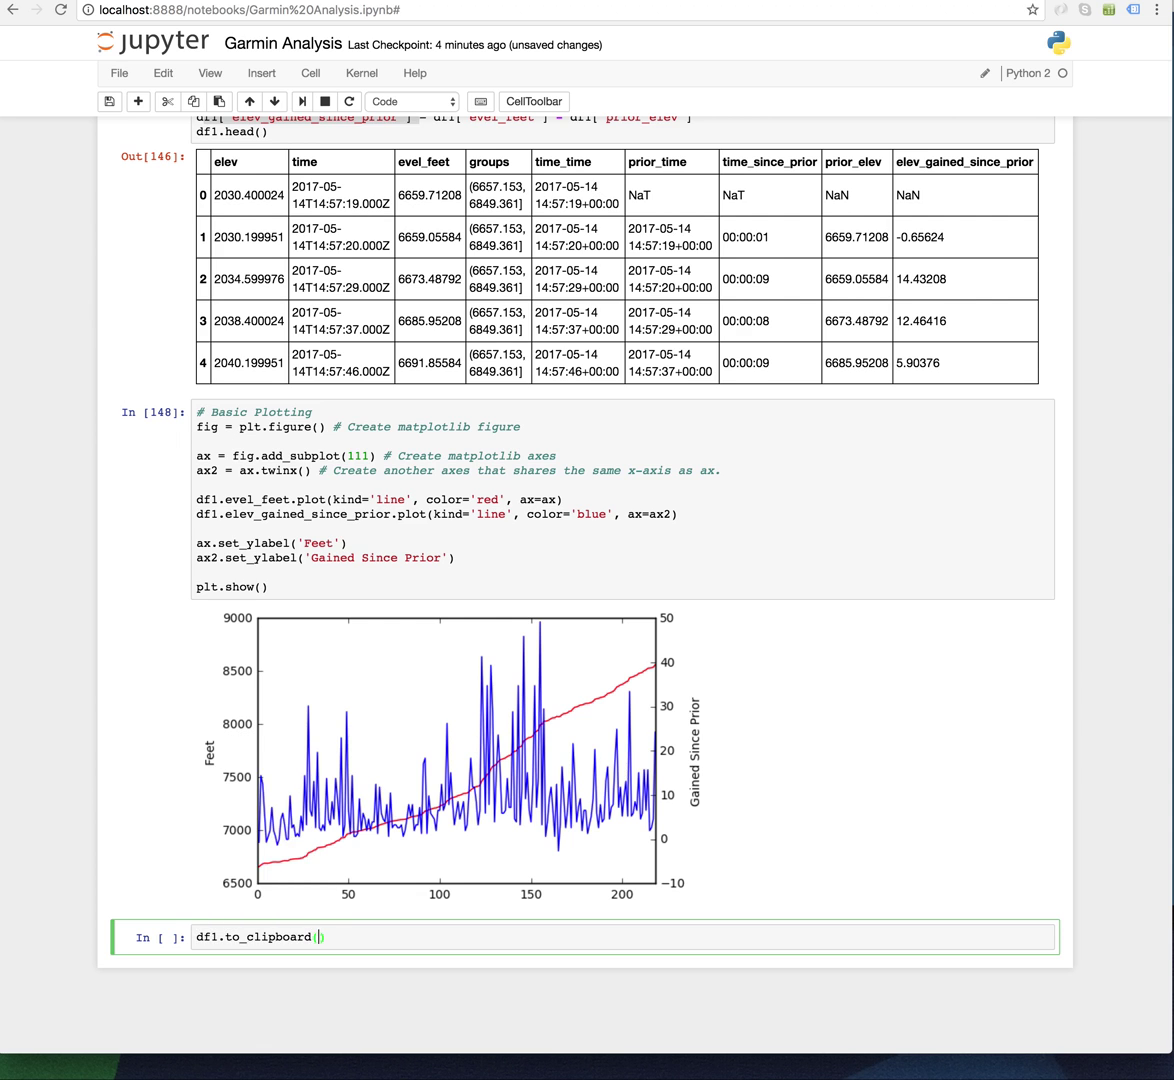
pyautogui.write('(')
pyautogui.hotkey('shift', 'Return')
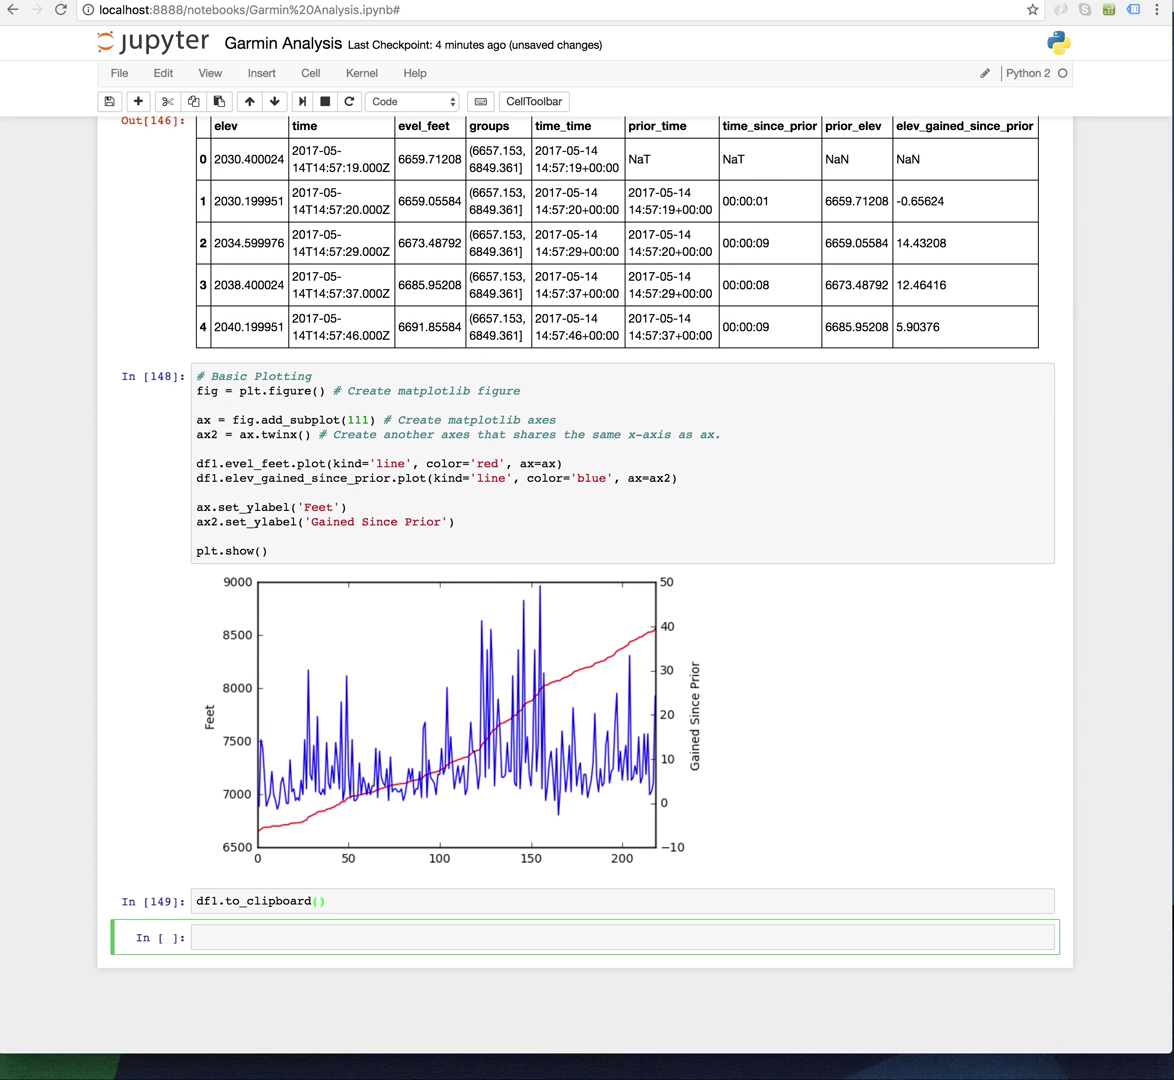
pyautogui.moveTo(1165, 37); pyautogui.dragTo(481, 38)
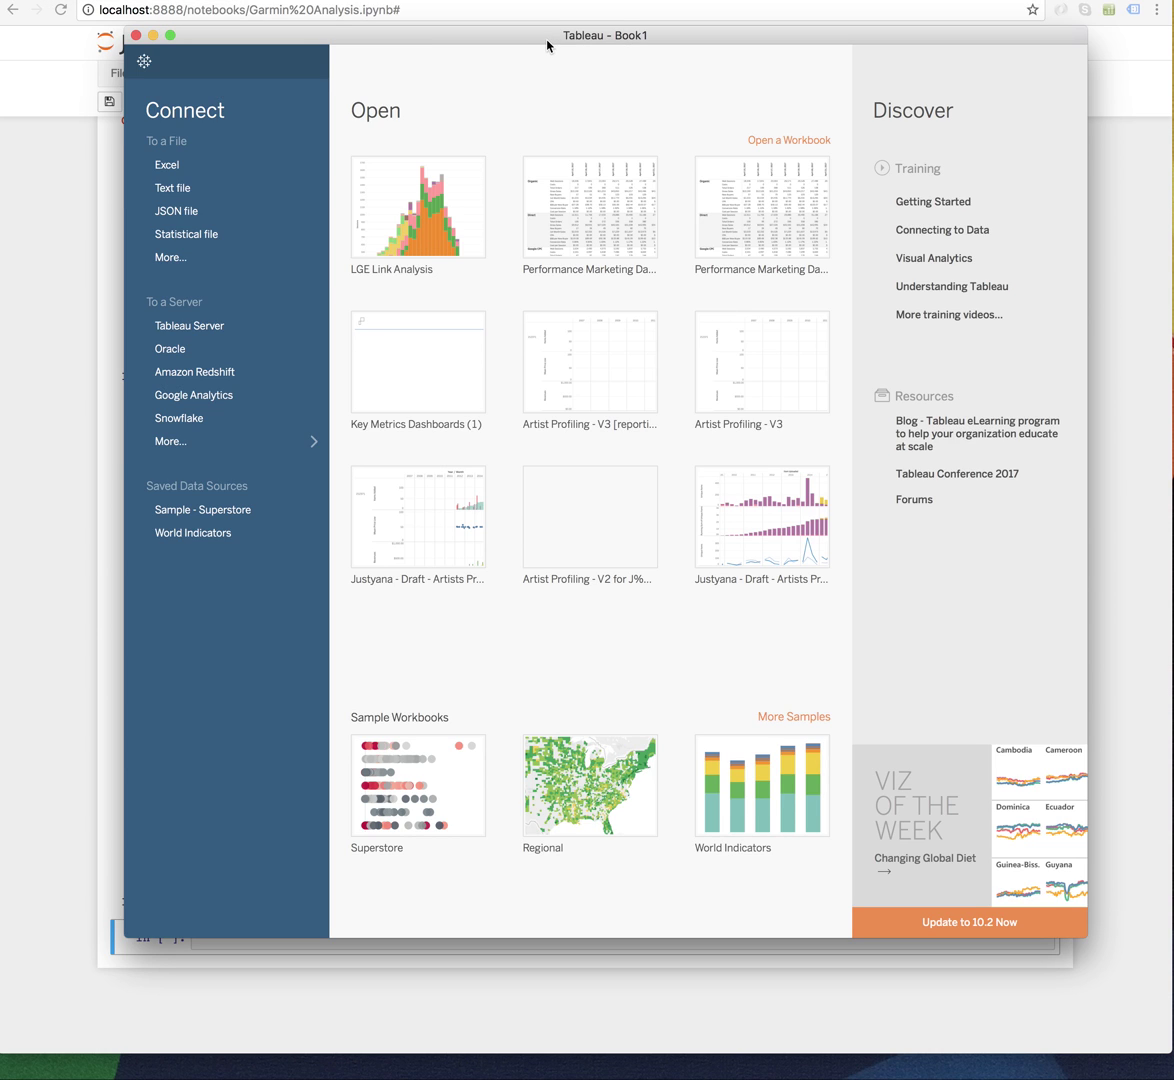
# Paste the clipboard data into Tableau and enlarge its window
pyautogui.press('super+v')
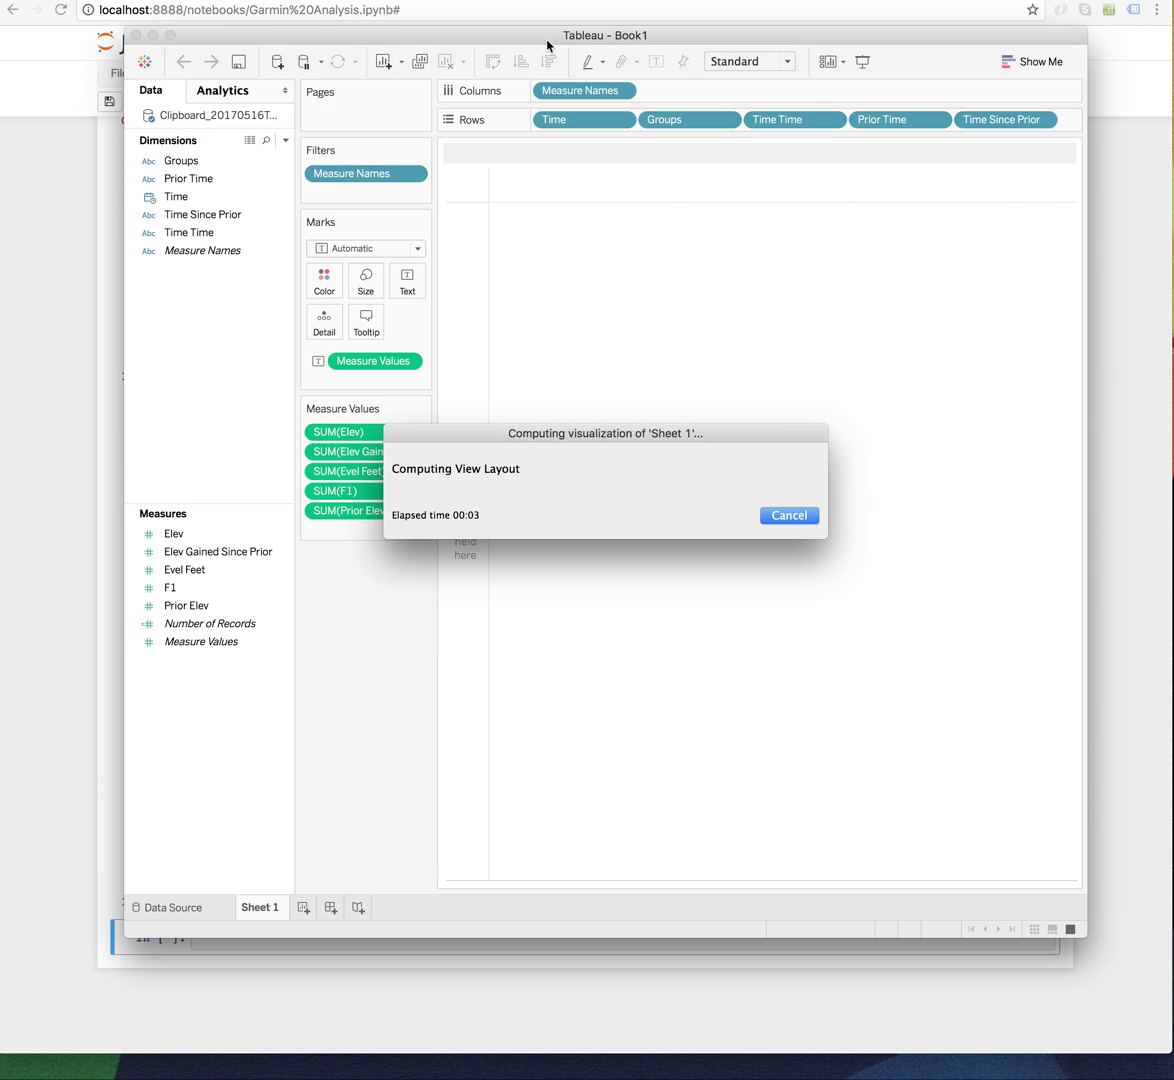
pyautogui.moveTo(526, 42); pyautogui.dragTo(469, 39)
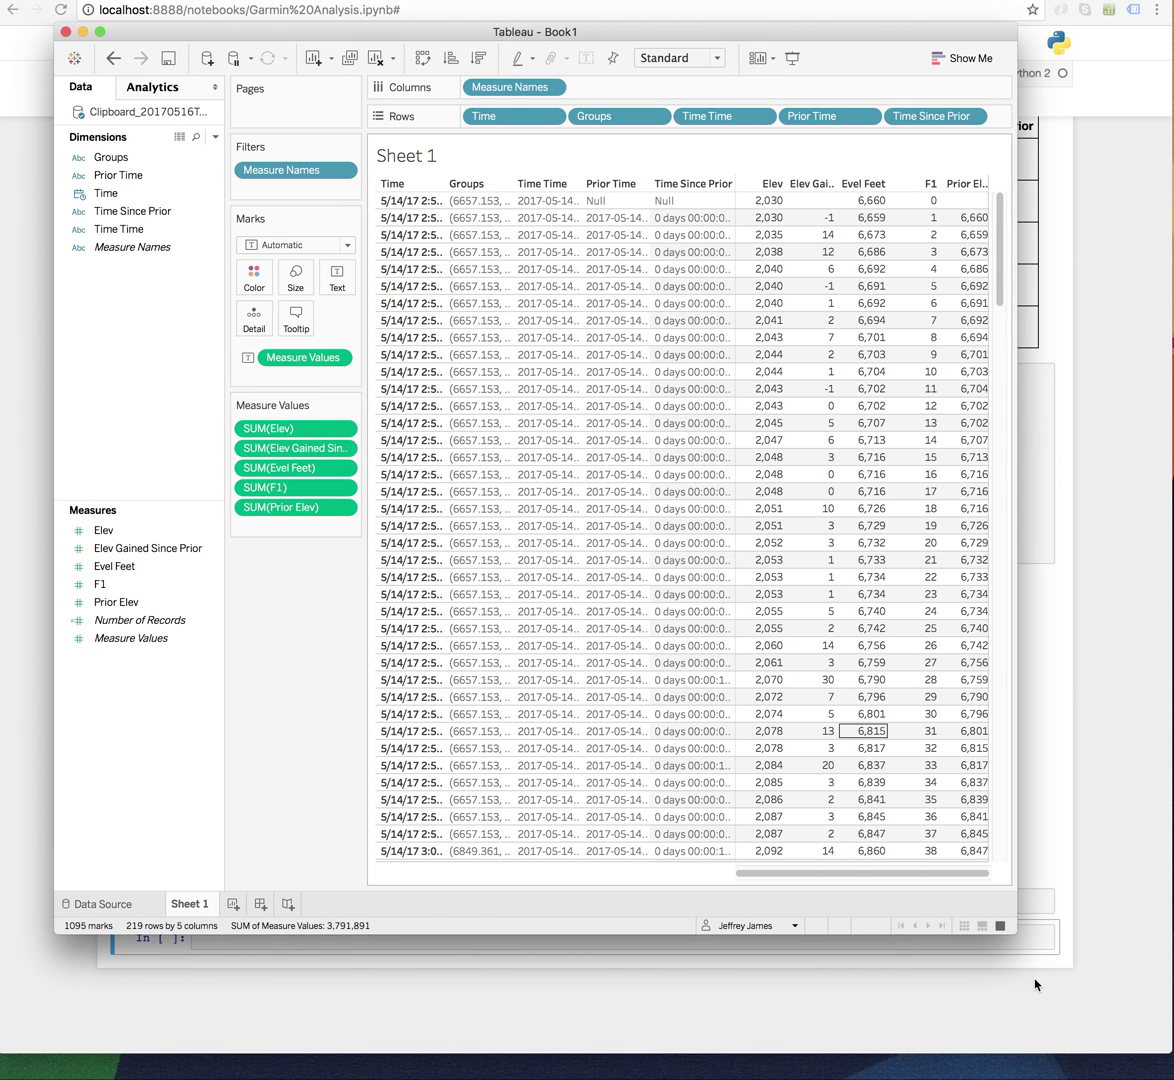
pyautogui.moveTo(1008, 928); pyautogui.dragTo(1140, 1015)
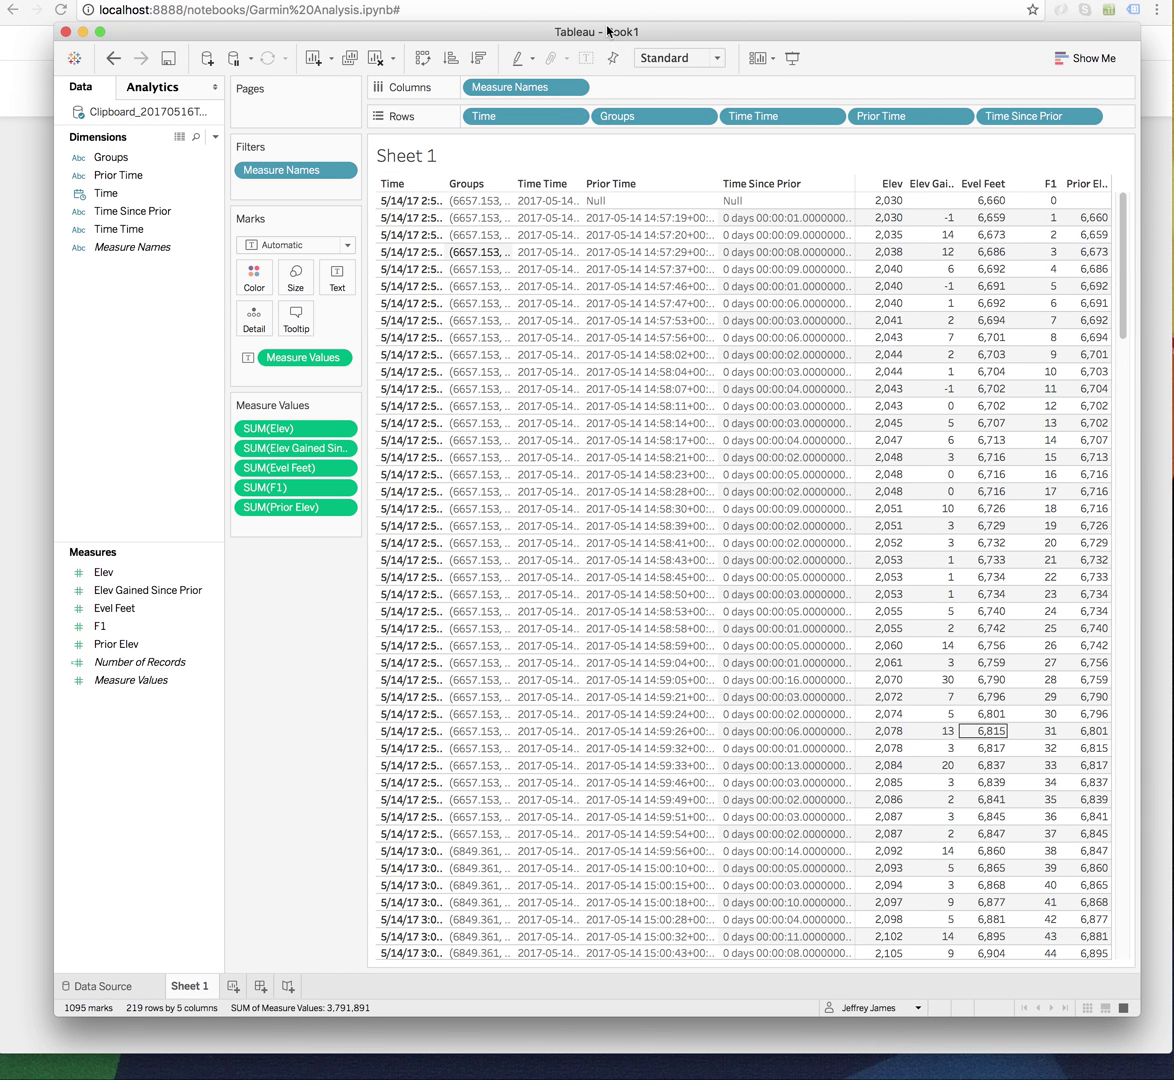
pyautogui.moveTo(560, 31); pyautogui.dragTo(525, 26)
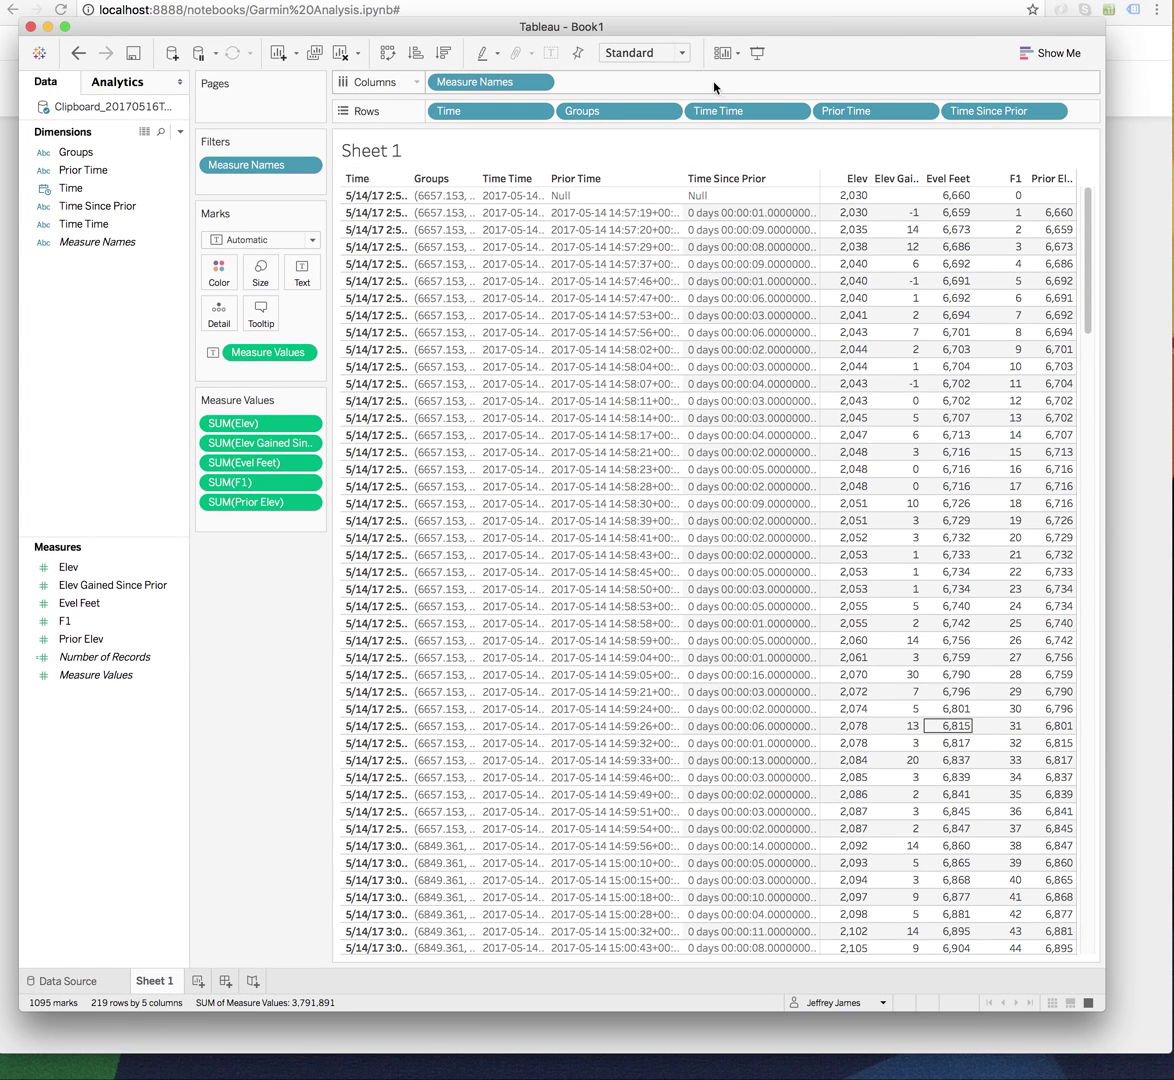
# Clear the sheet and put Time on Columns, drilled from year down to minute
pyautogui.click(338, 57)
pyautogui.moveTo(72, 172); pyautogui.dragTo(395, 84)
pyautogui.click(441, 82)
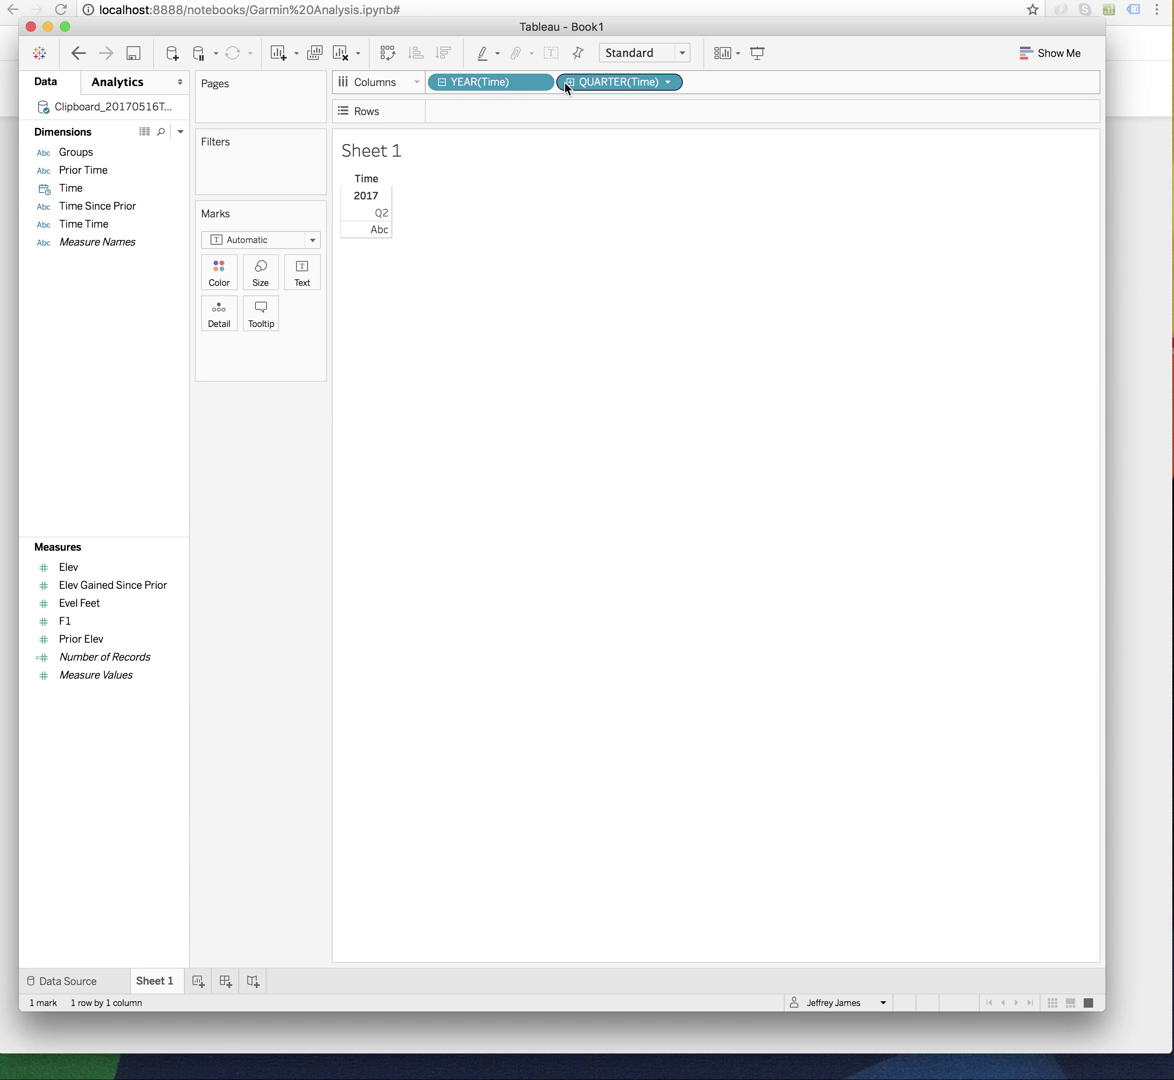
pyautogui.click(568, 82)
pyautogui.click(697, 82)
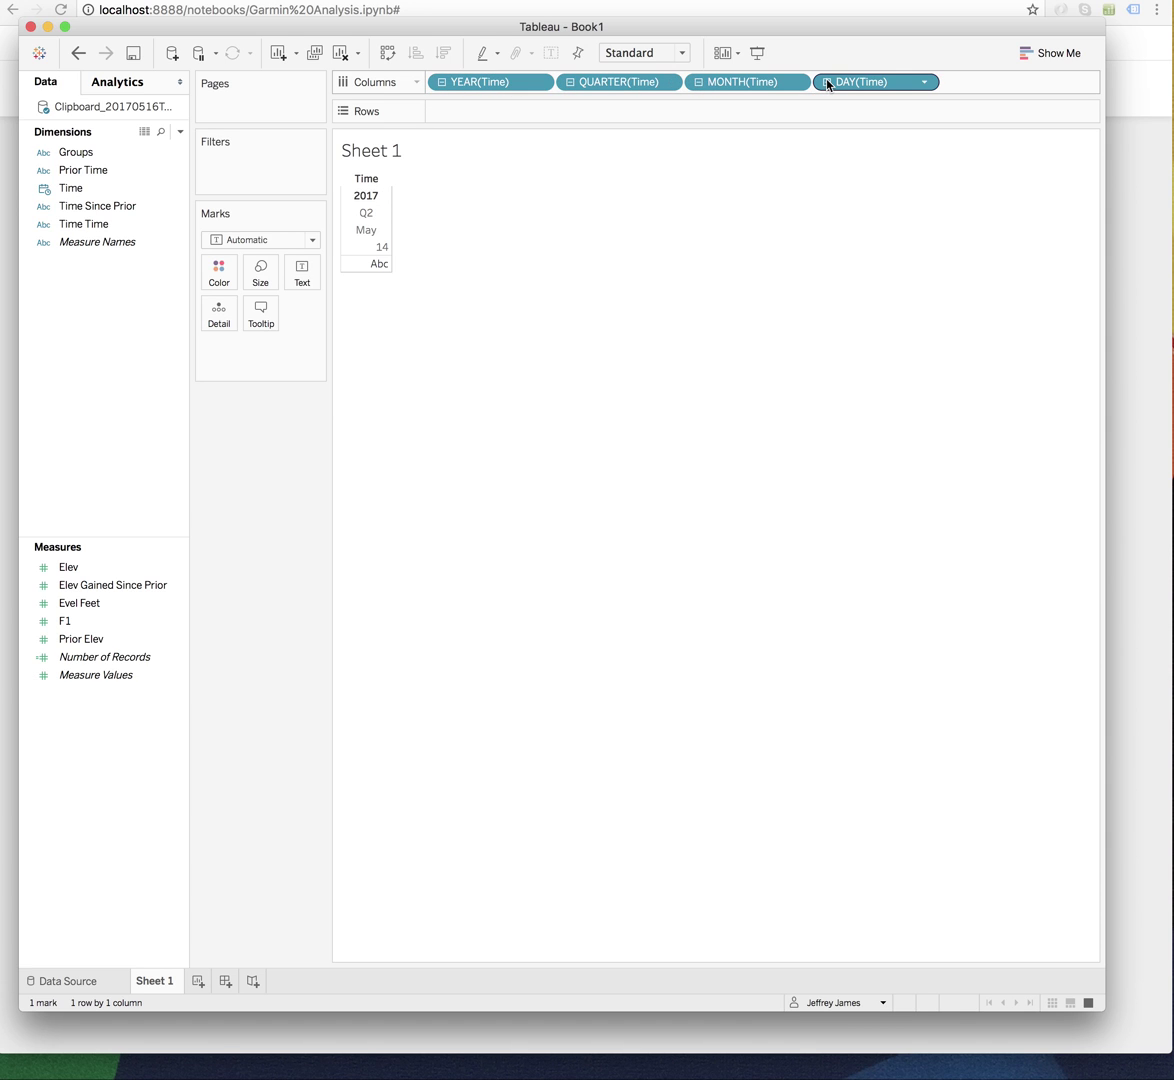
pyautogui.click(826, 82)
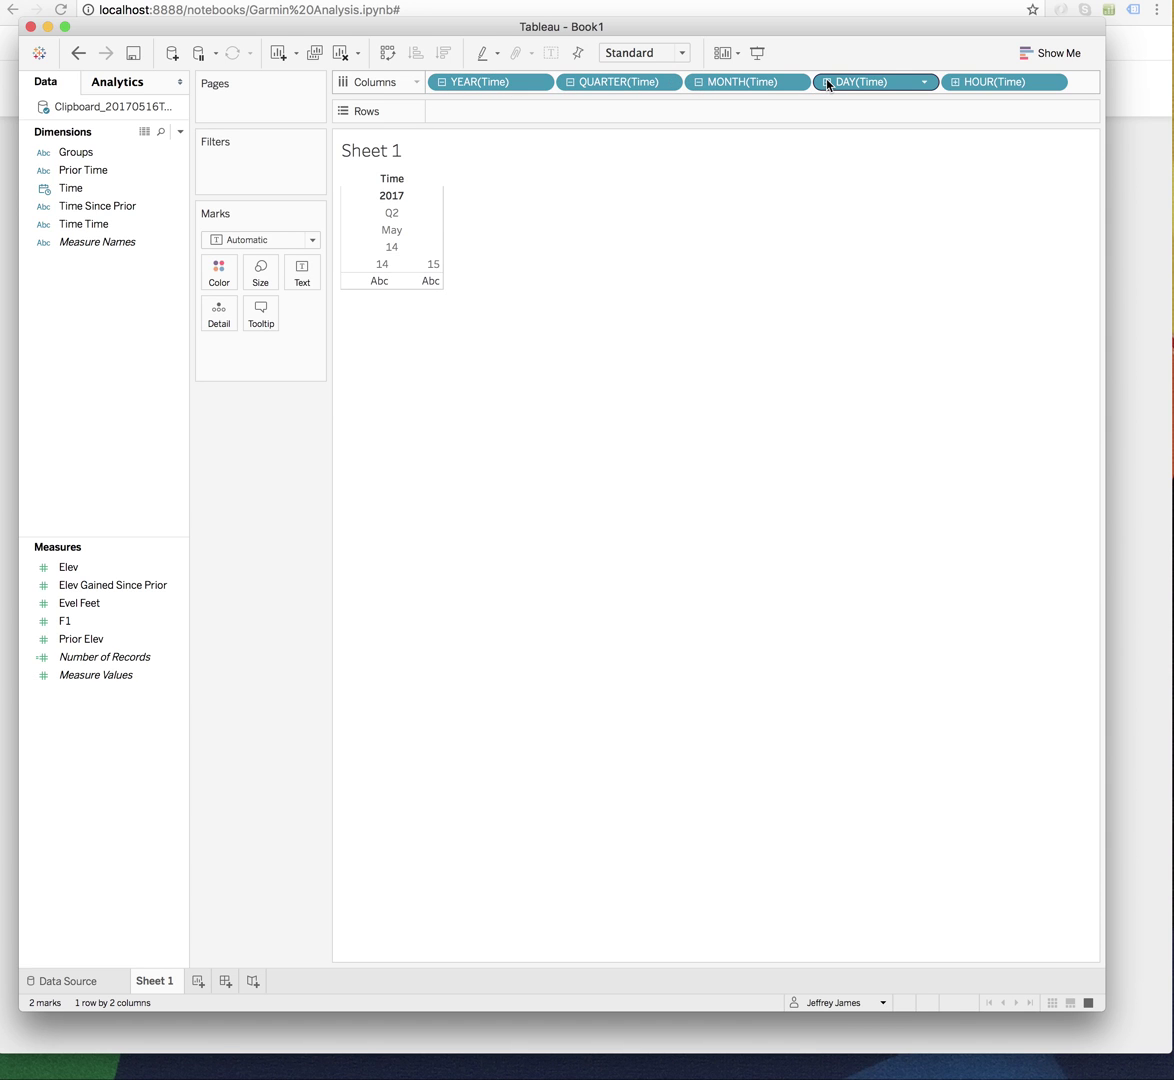
pyautogui.click(953, 82)
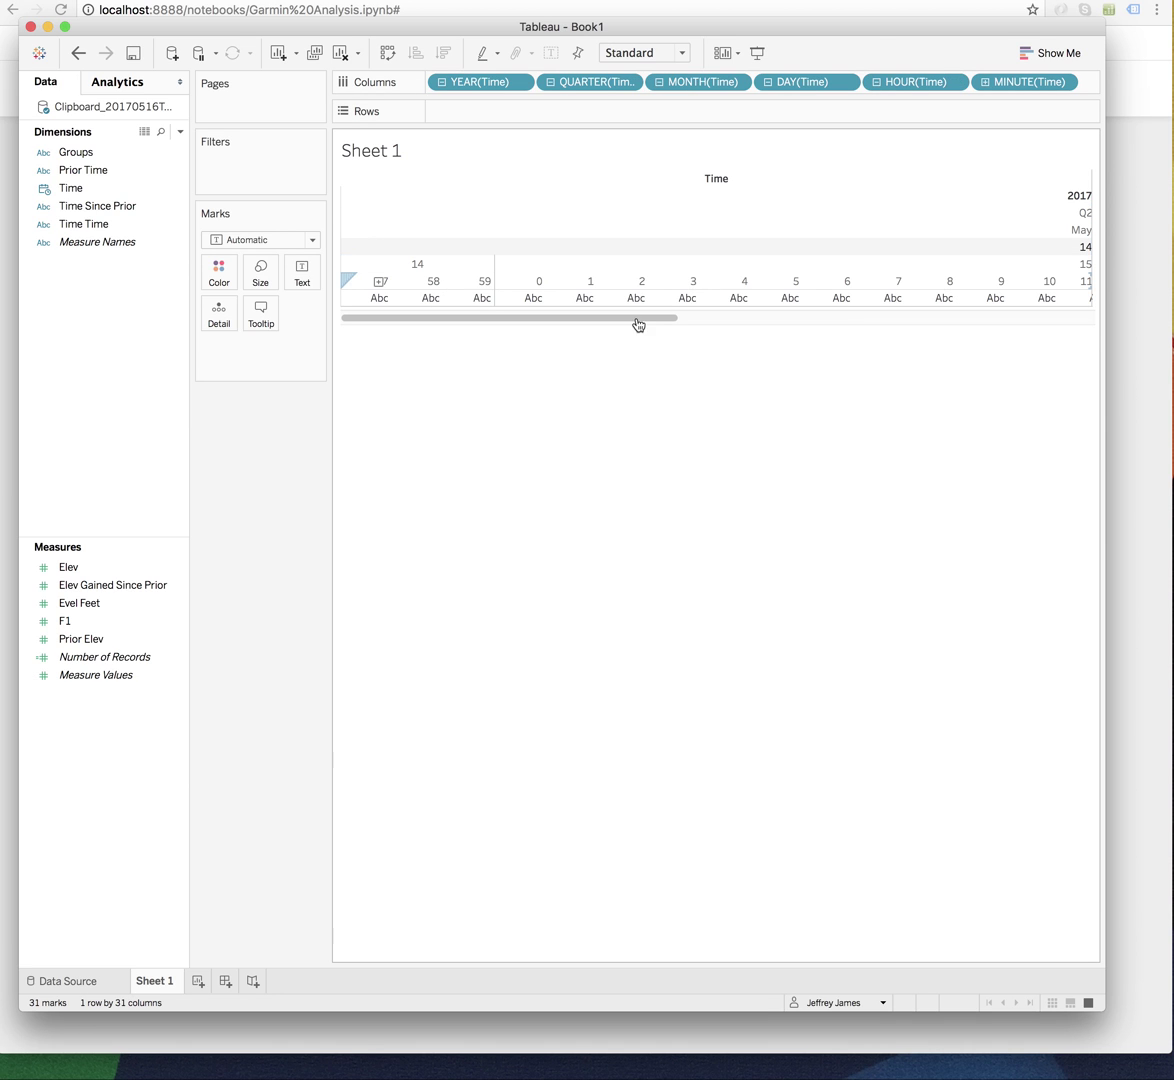
# Show the Number of Records count for each minute
pyautogui.moveTo(1109, 379); pyautogui.dragTo(1145, 372)
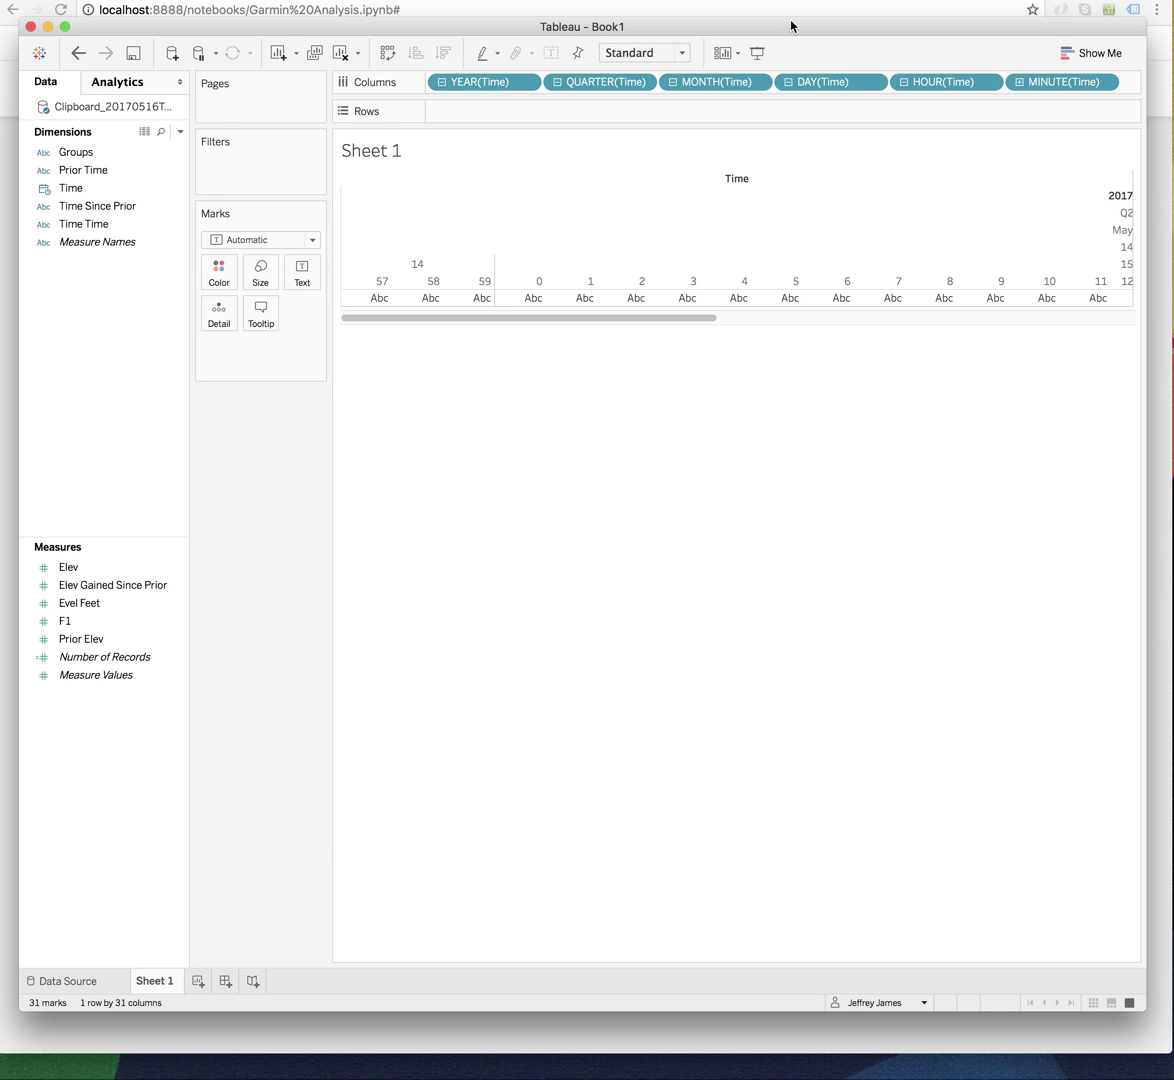
pyautogui.moveTo(791, 26); pyautogui.dragTo(778, 30)
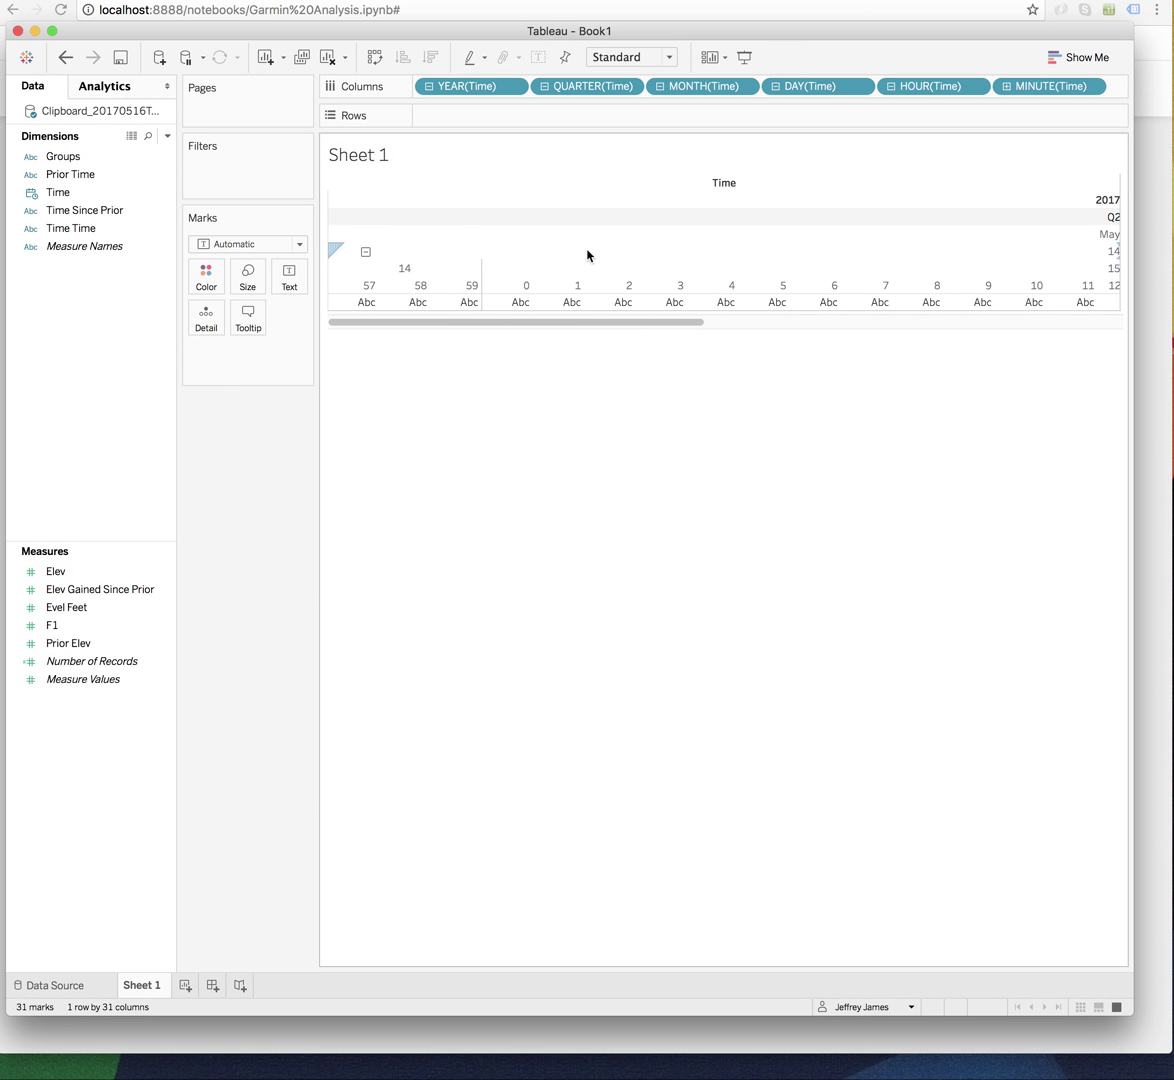
pyautogui.doubleClick(110, 664)
# Turn the per-minute record counts into vertical bars via Show Me
pyautogui.click(1077, 58)
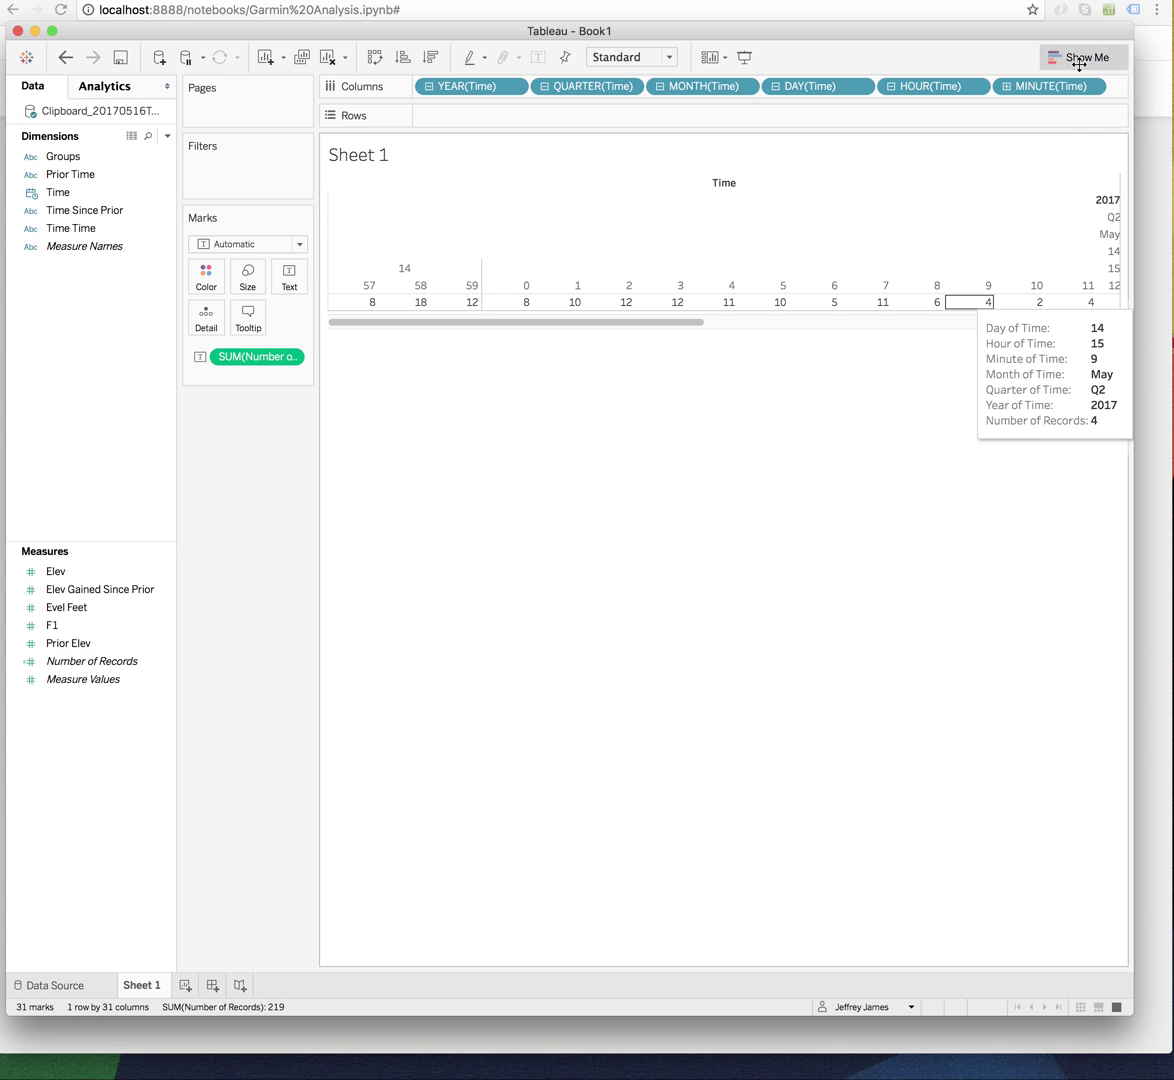
pyautogui.click(1005, 186)
pyautogui.click(374, 57)
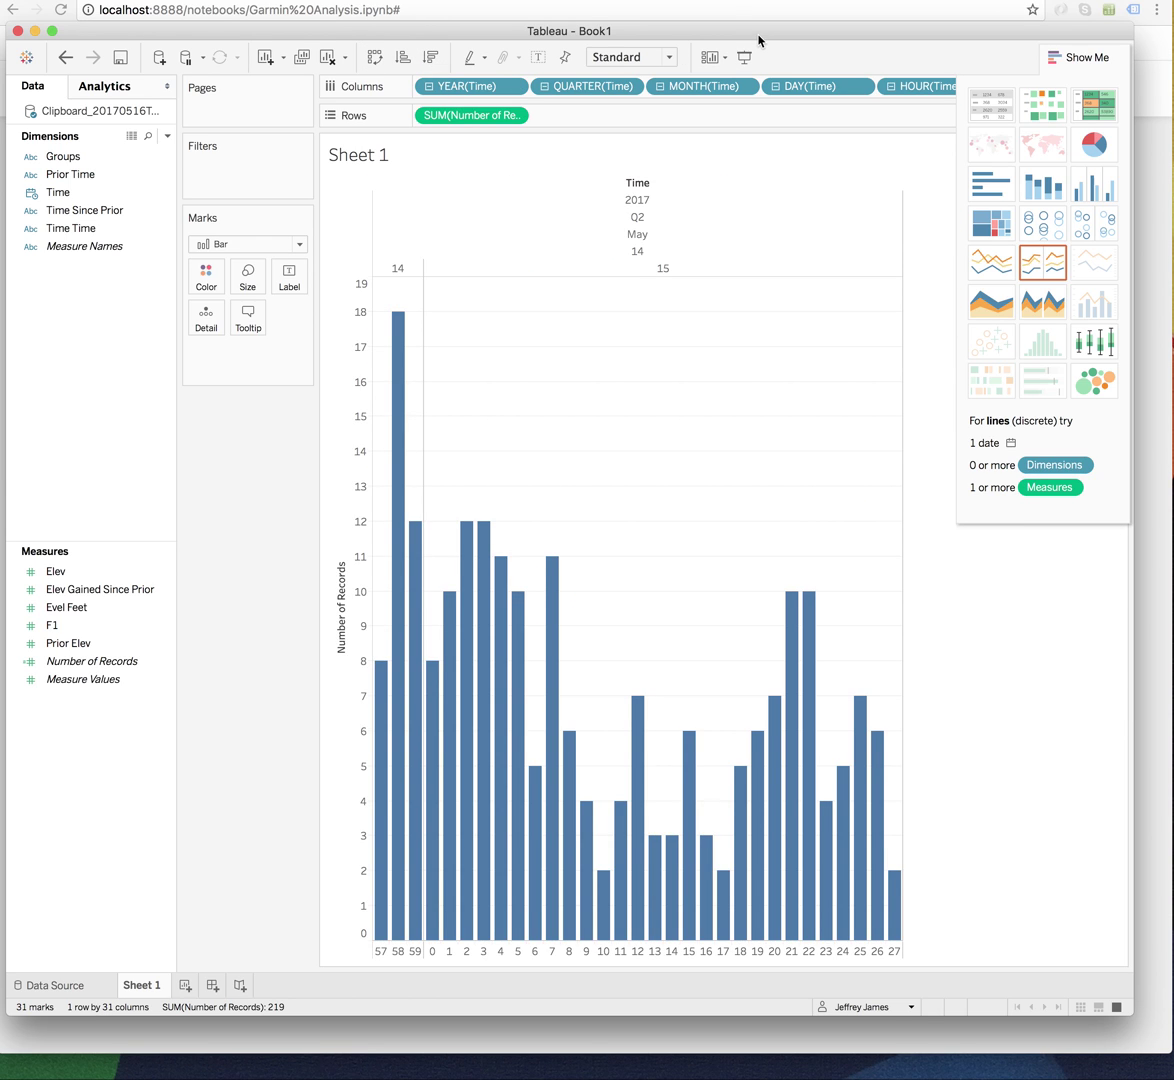
pyautogui.click(1089, 57)
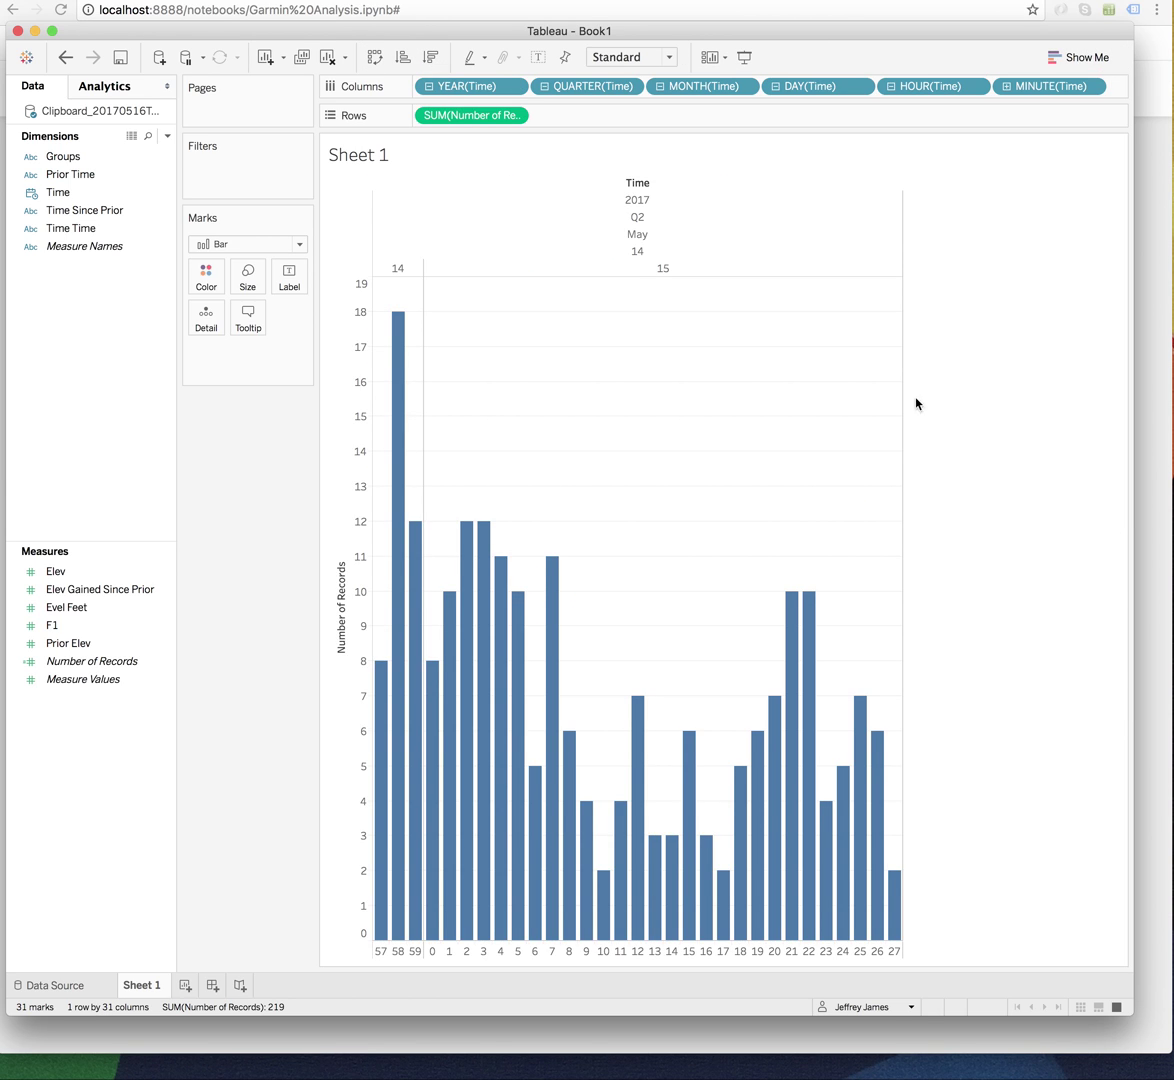
# Add Elev to Rows and combine it with the counts on a dual axis
pyautogui.moveTo(519, 793)
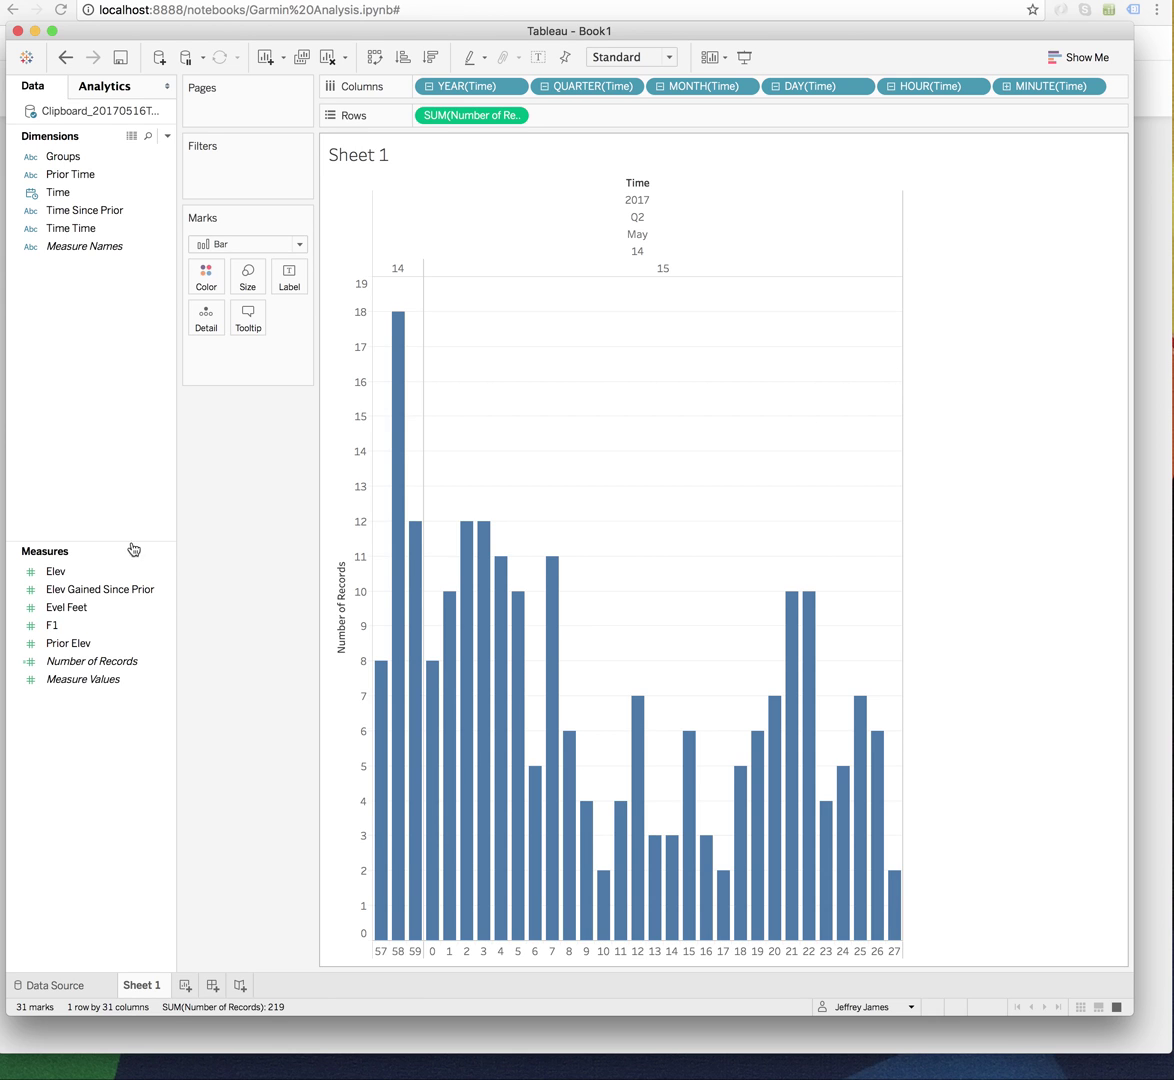
pyautogui.click(90, 571)
pyautogui.doubleClick(88, 574)
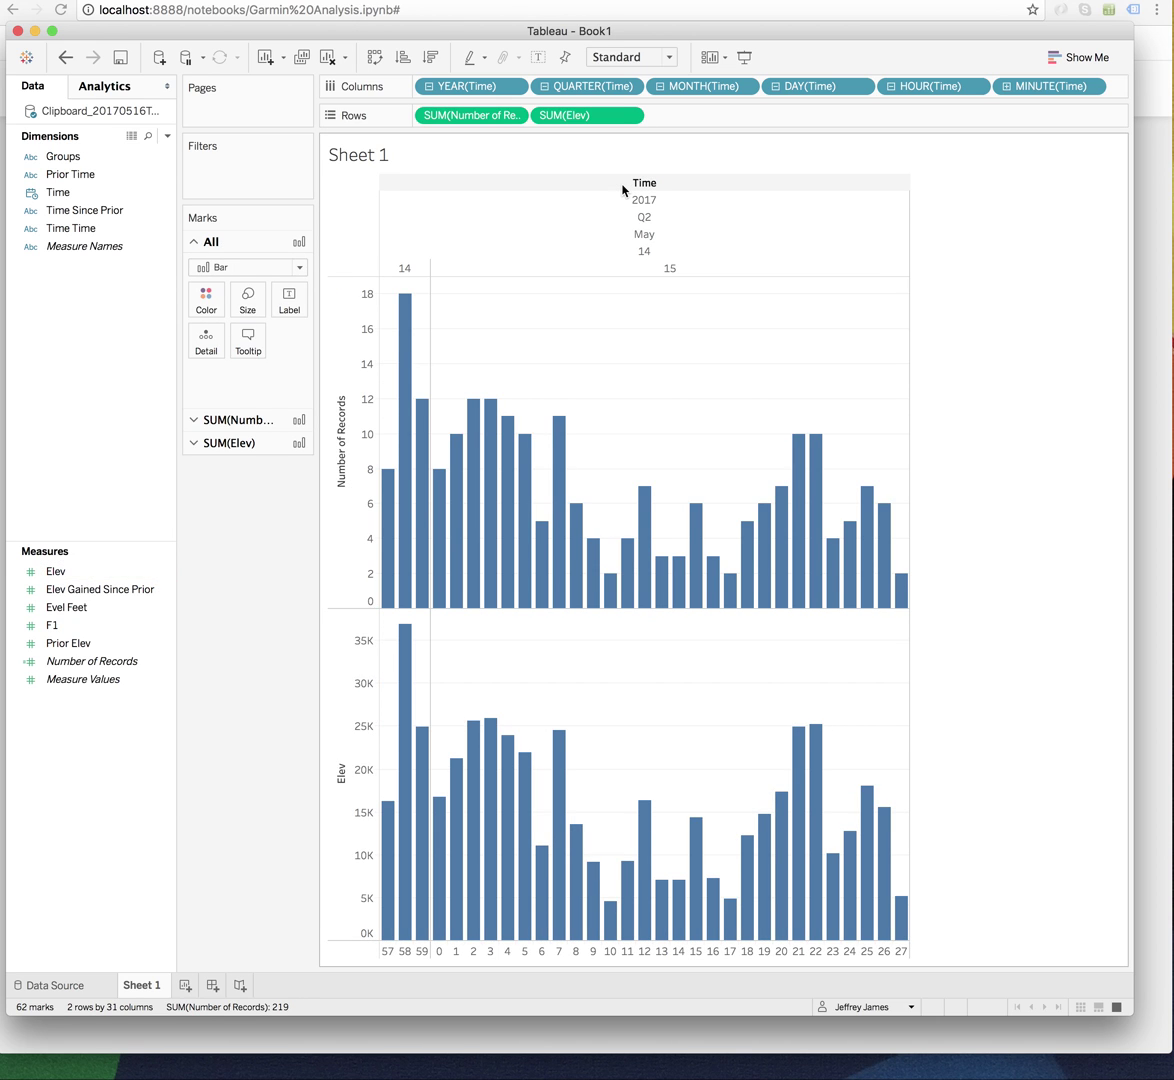
pyautogui.click(629, 115)
pyautogui.click(632, 418)
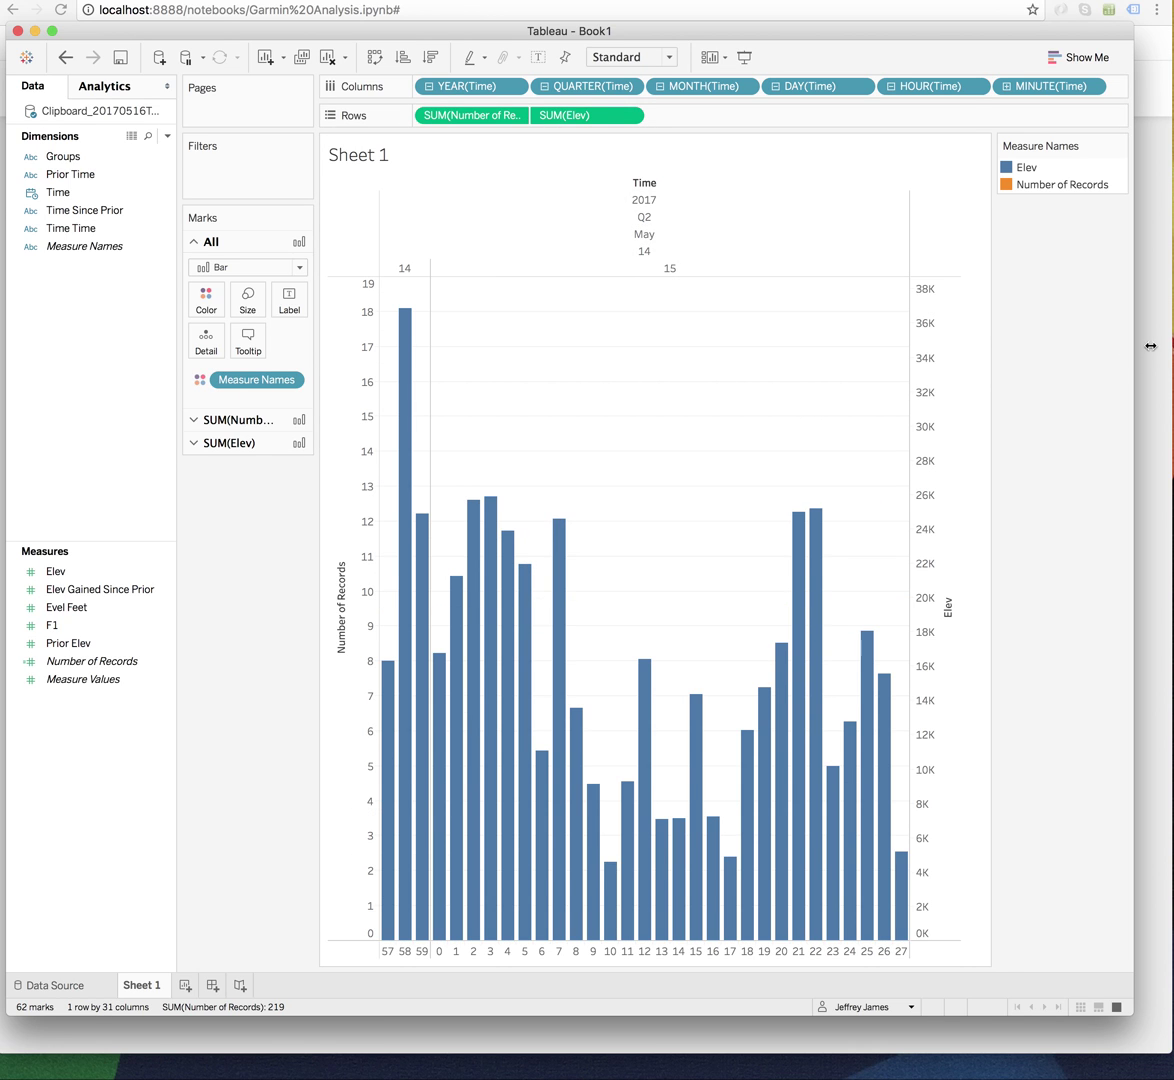
pyautogui.moveTo(1150, 346); pyautogui.dragTo(1170, 345)
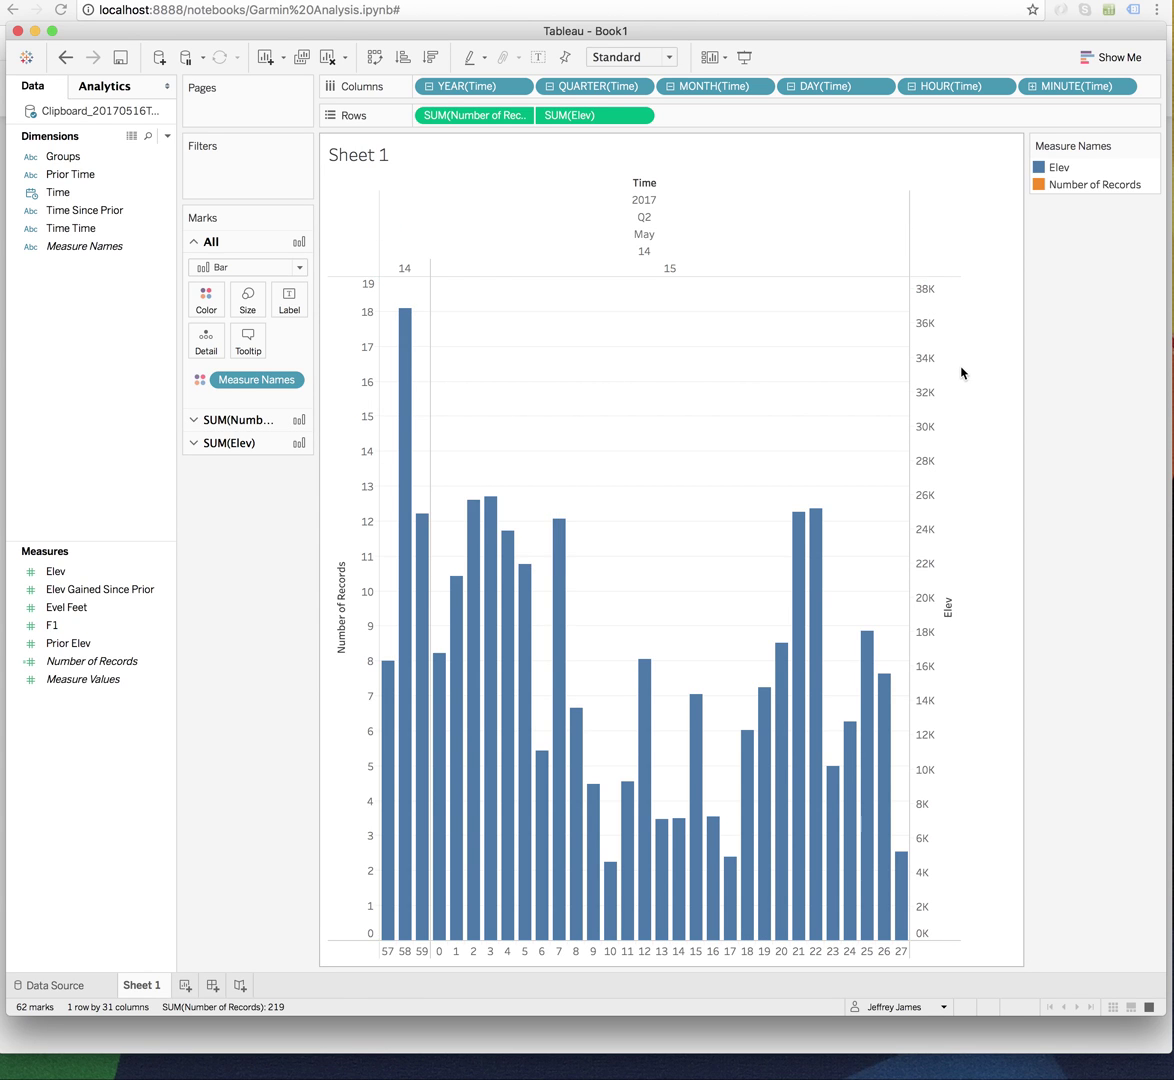
# Change the SUM(Elev) mark type to Line
pyautogui.rightClick(935, 383)
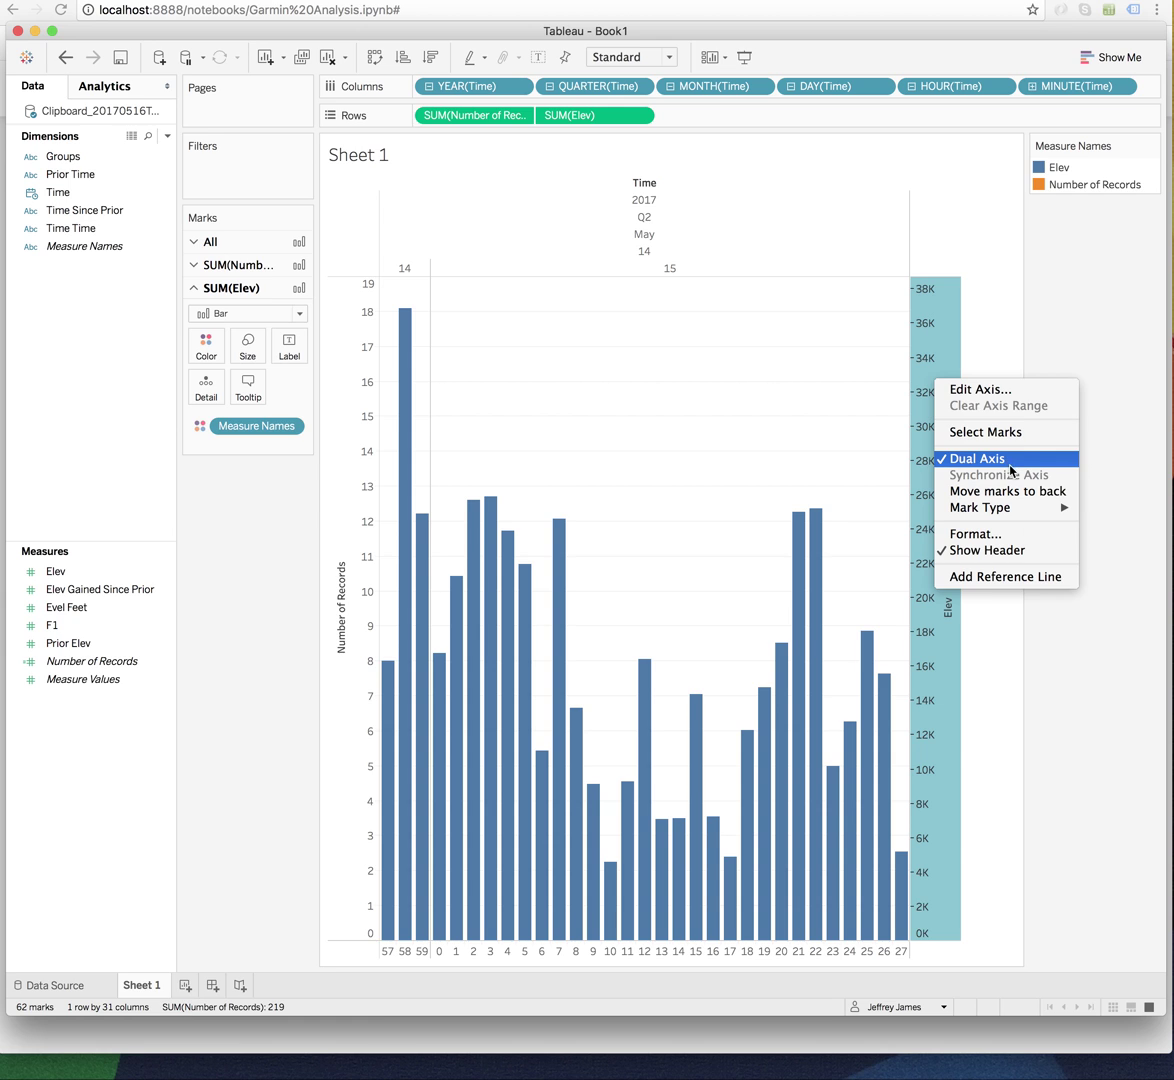
pyautogui.click(1072, 343)
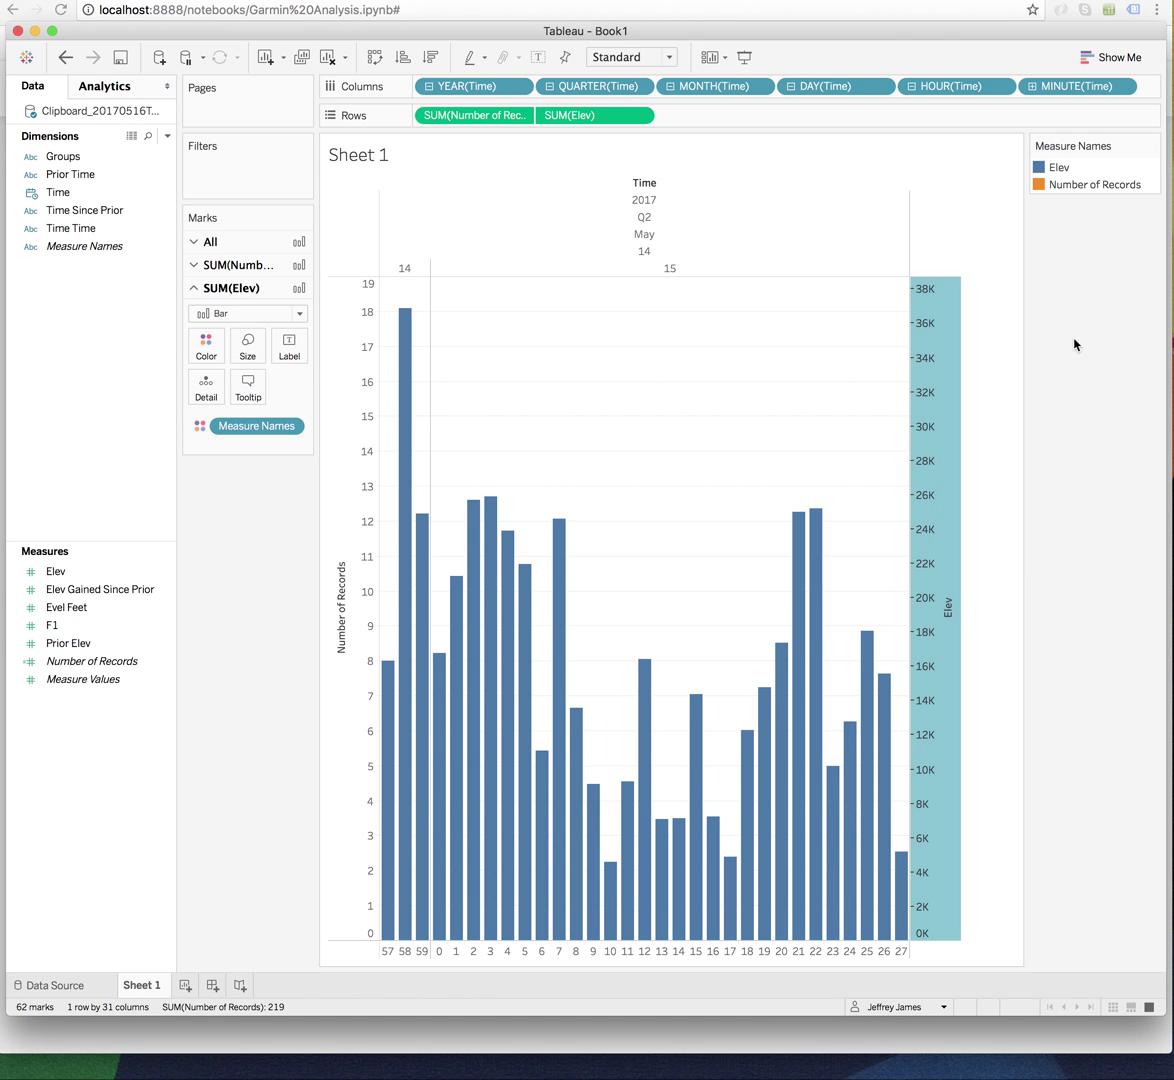
pyautogui.click(270, 314)
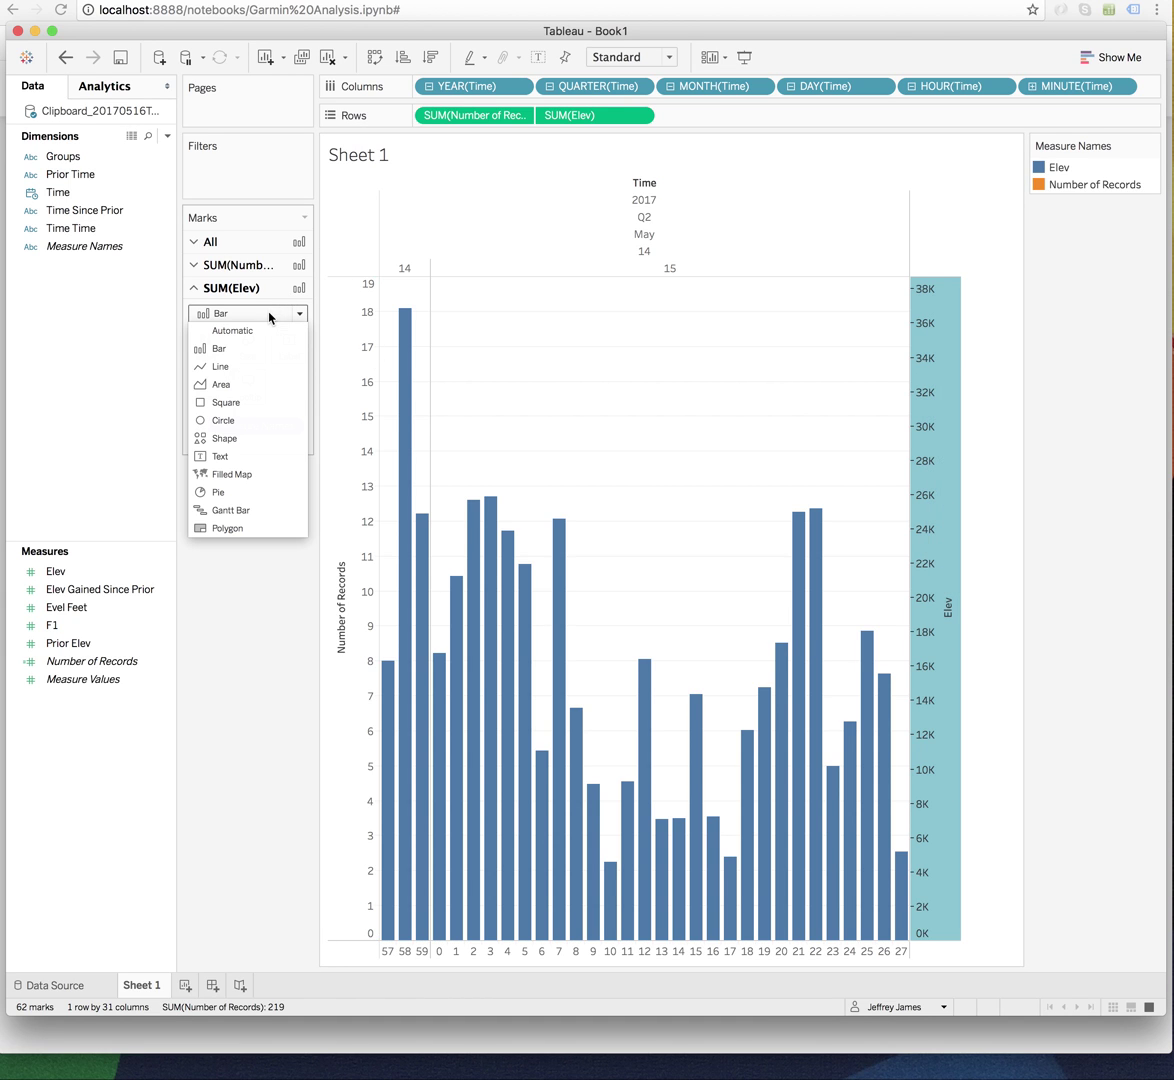
pyautogui.click(254, 368)
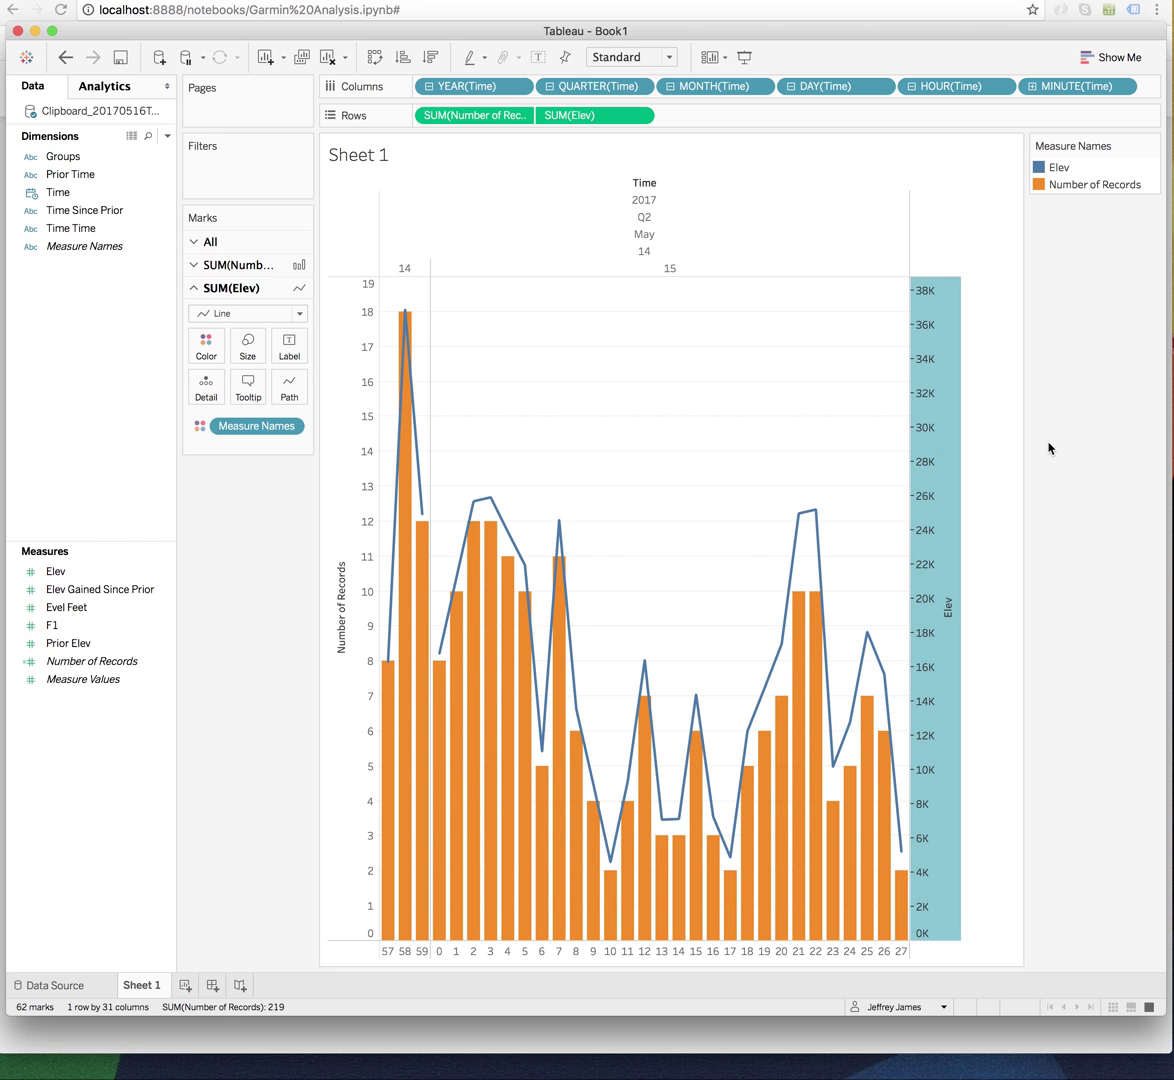
pyautogui.click(1010, 458)
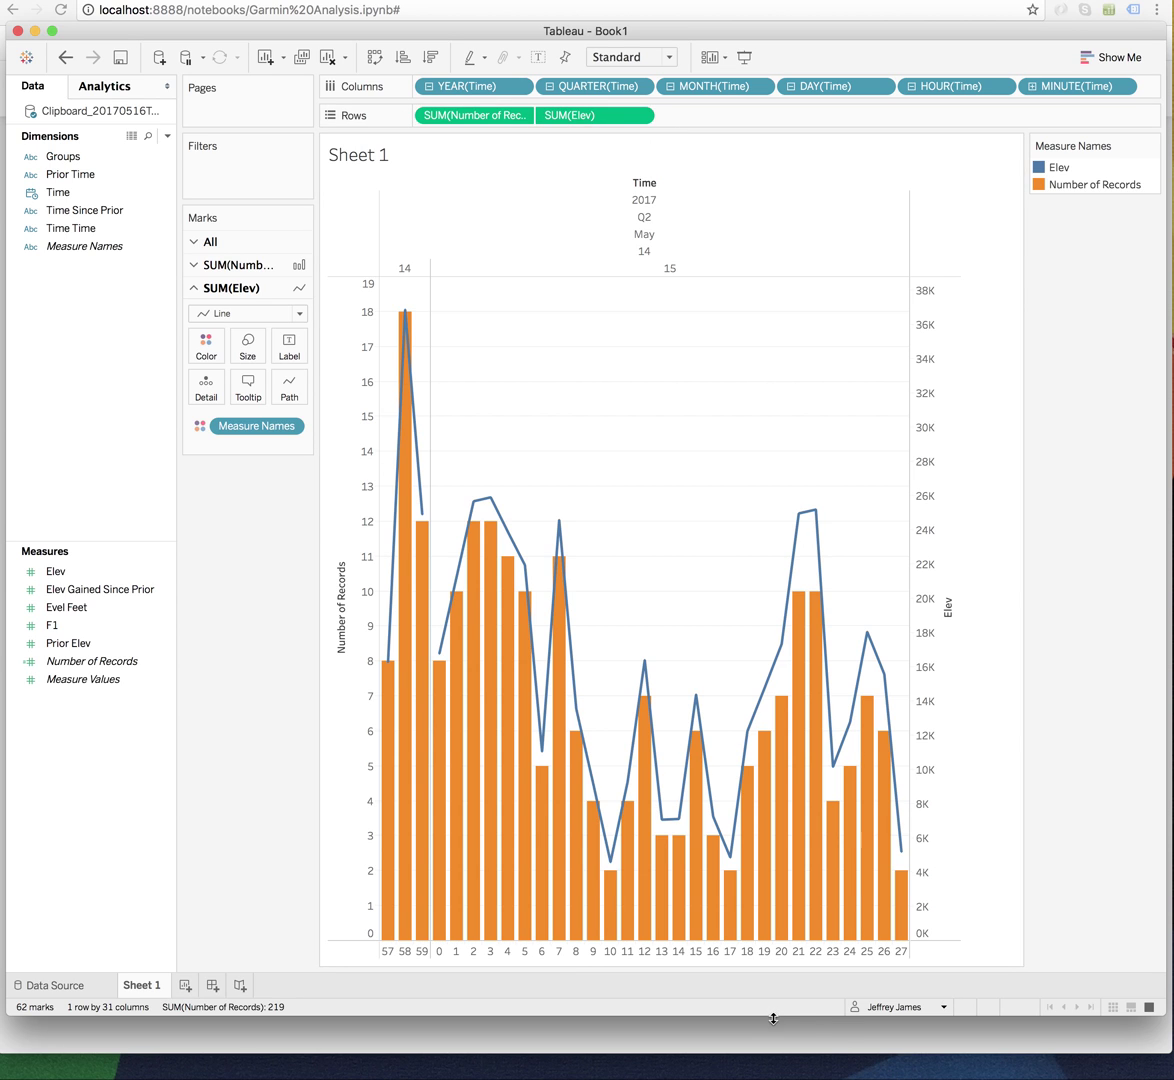
pyautogui.click(639, 116)
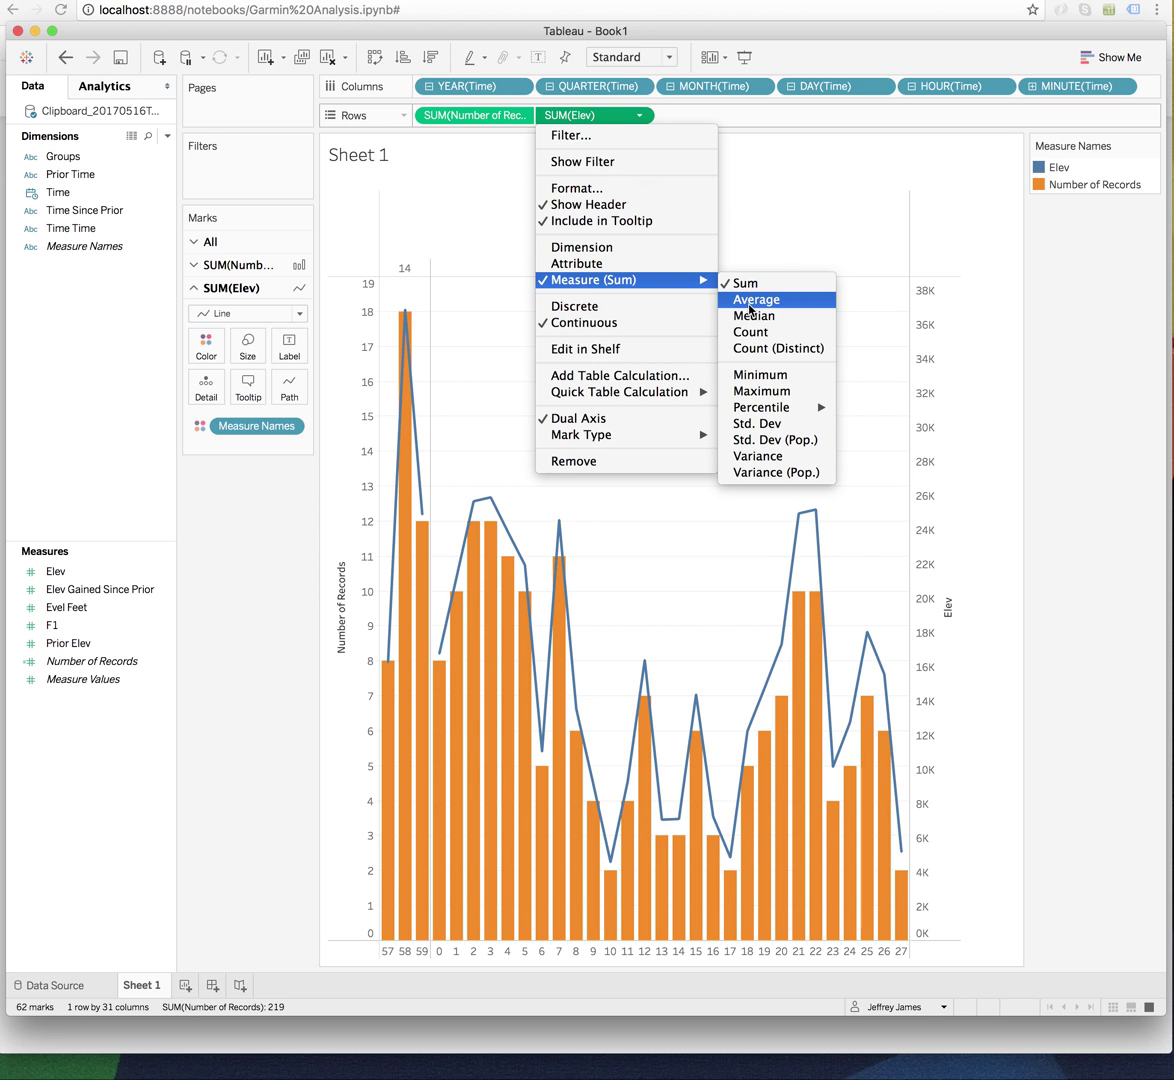
# Switch the elevation line to AVG(Elev) and add Time Since Prior to the columns
pyautogui.click(749, 302)
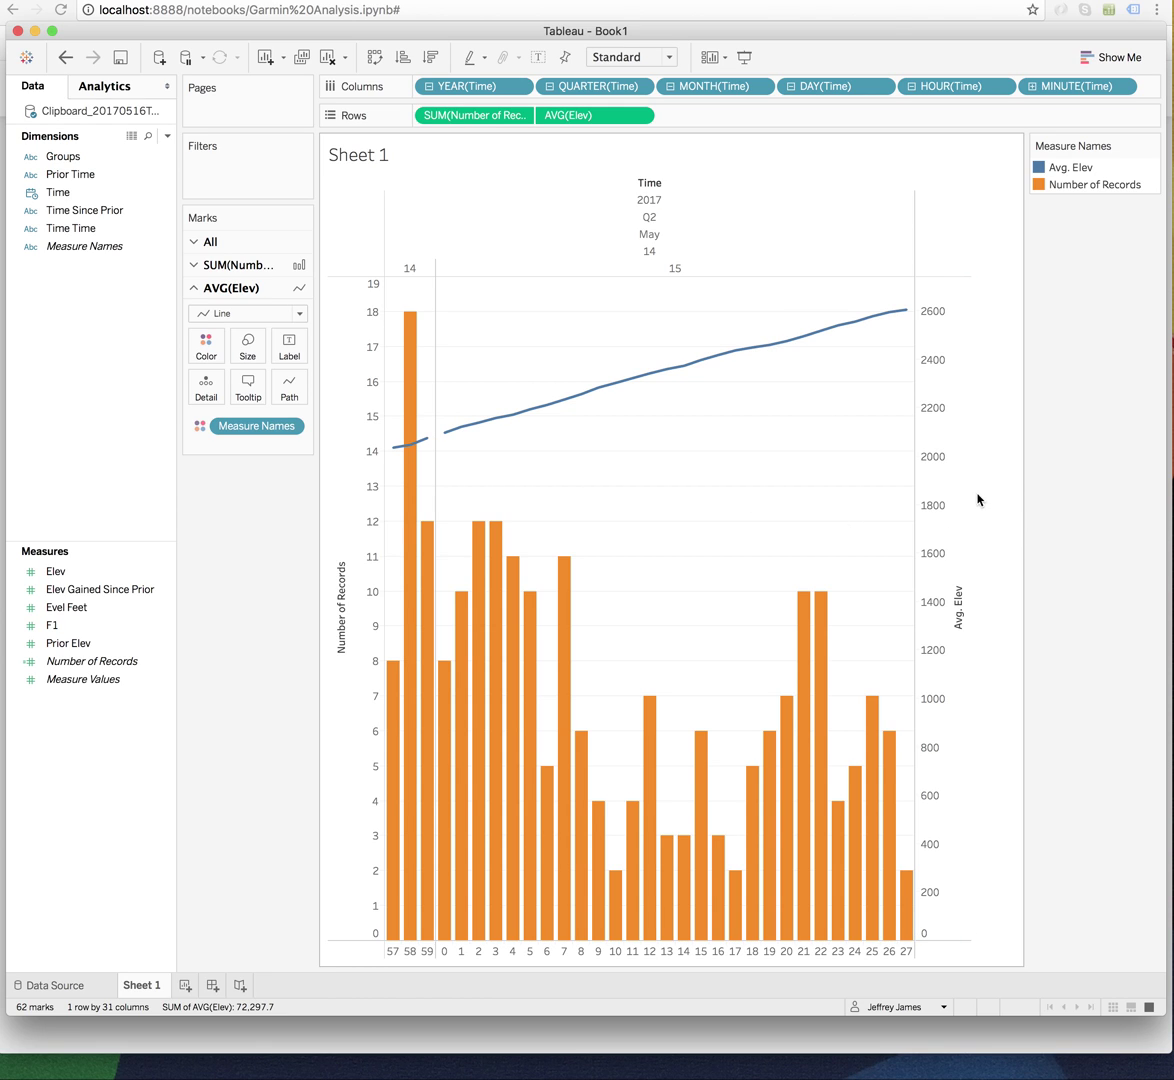
pyautogui.moveTo(1022, 467); pyautogui.dragTo(1095, 470)
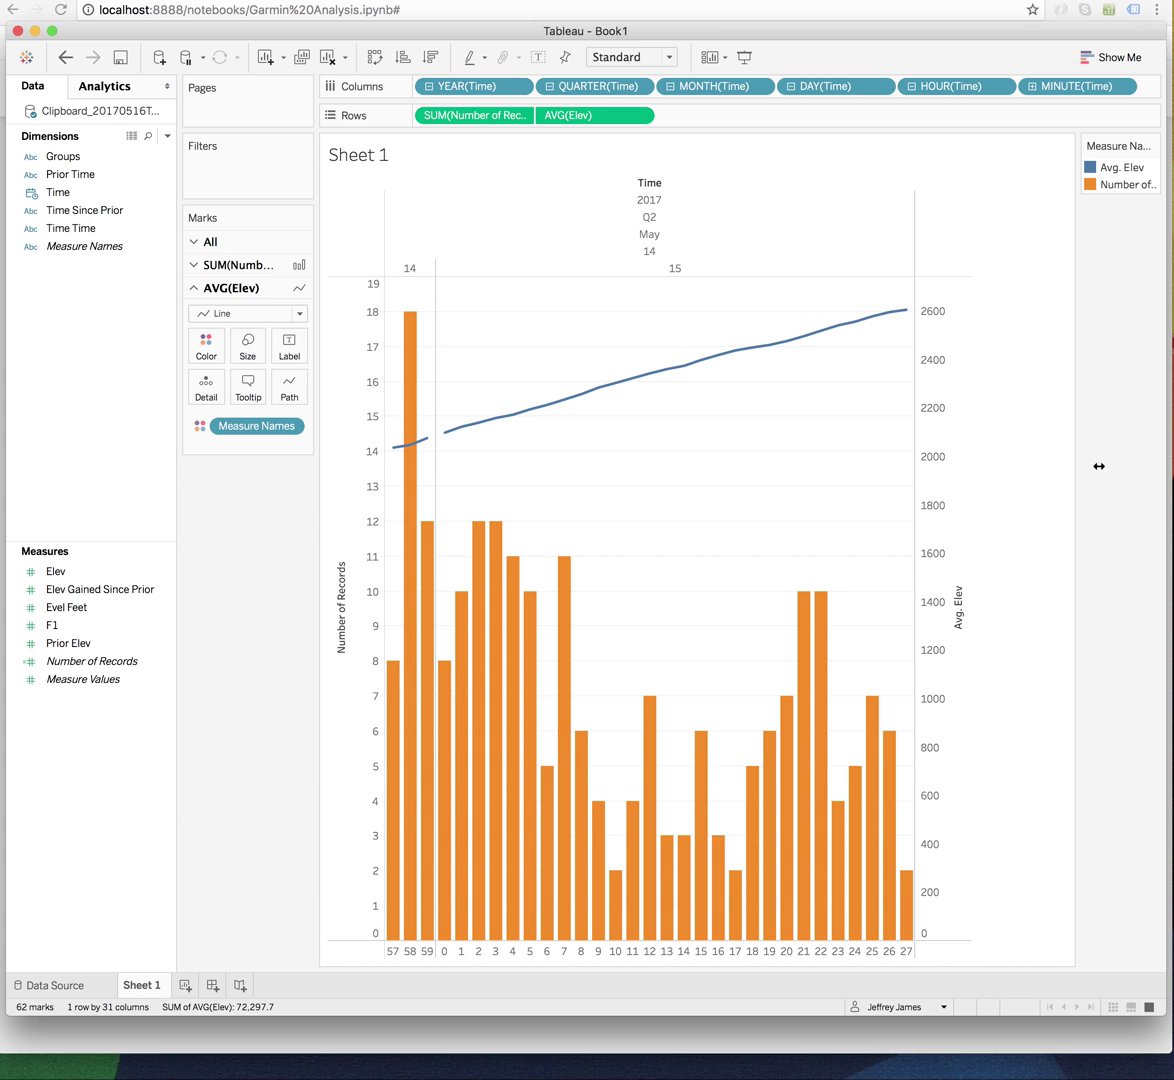
pyautogui.click(166, 573)
pyautogui.moveTo(274, 797)
pyautogui.moveTo(412, 847)
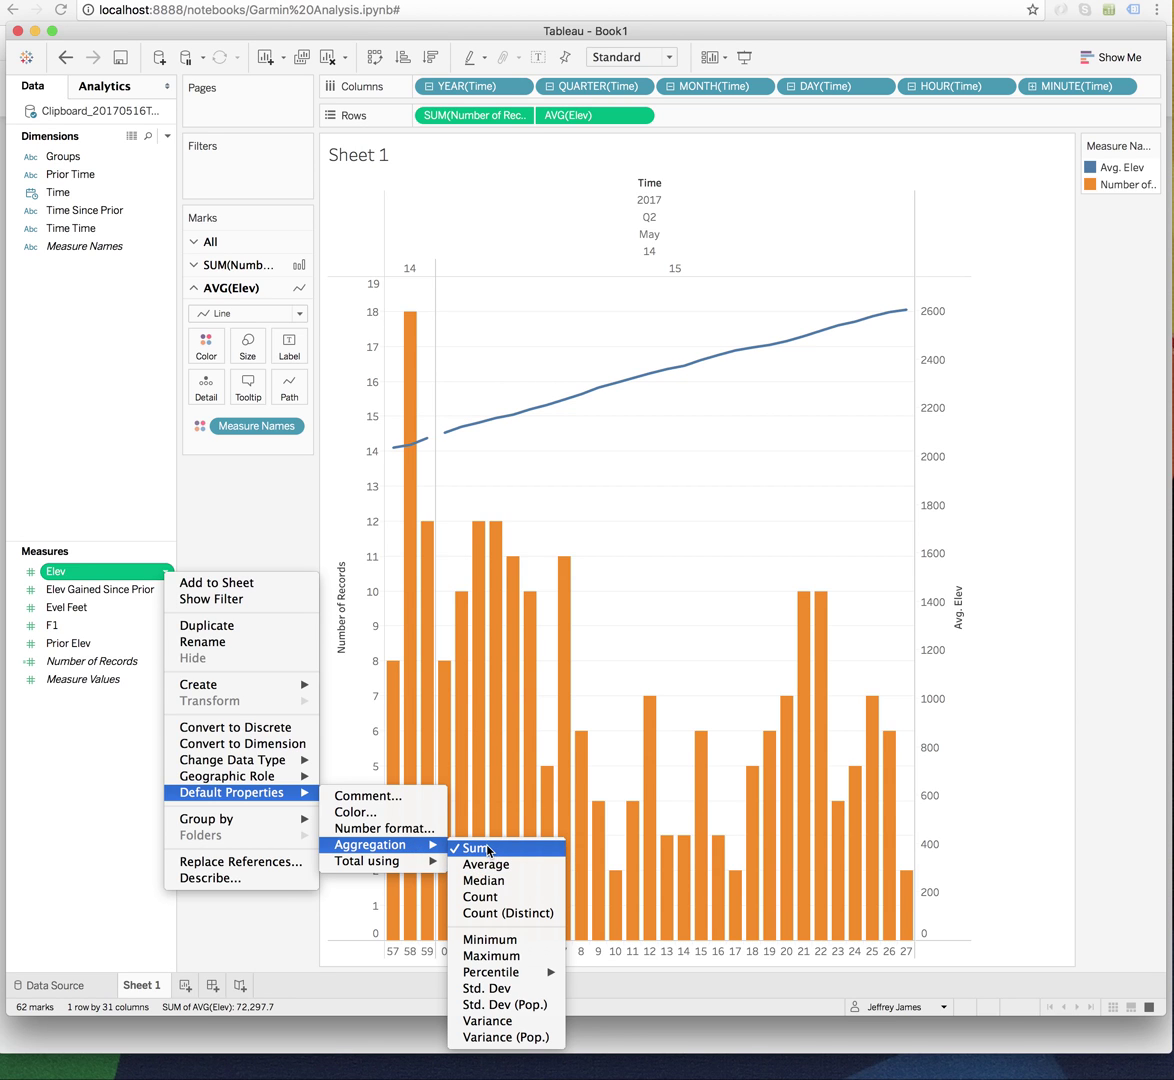
pyautogui.click(520, 32)
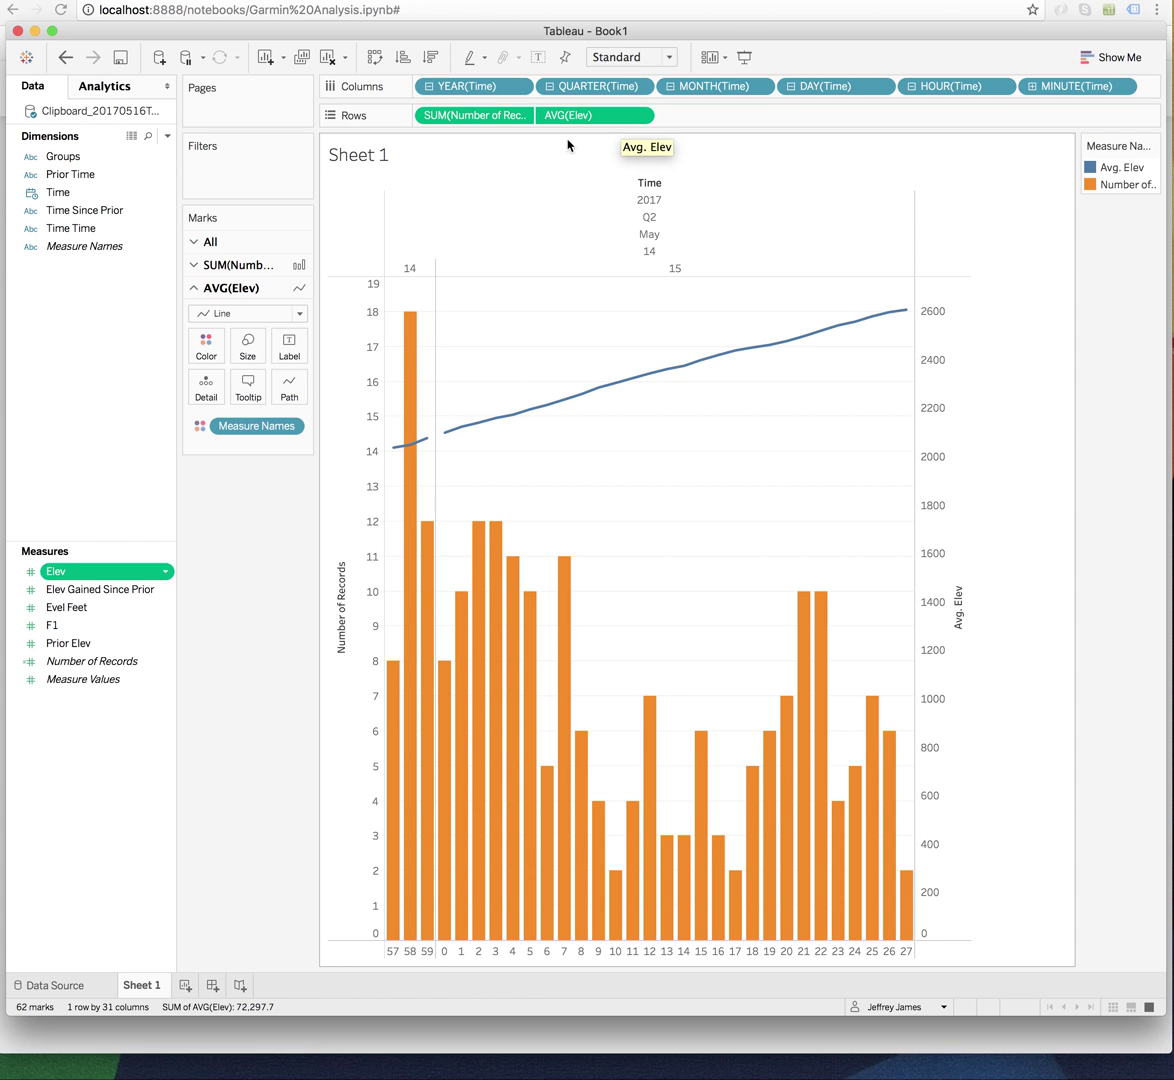
pyautogui.doubleClick(104, 212)
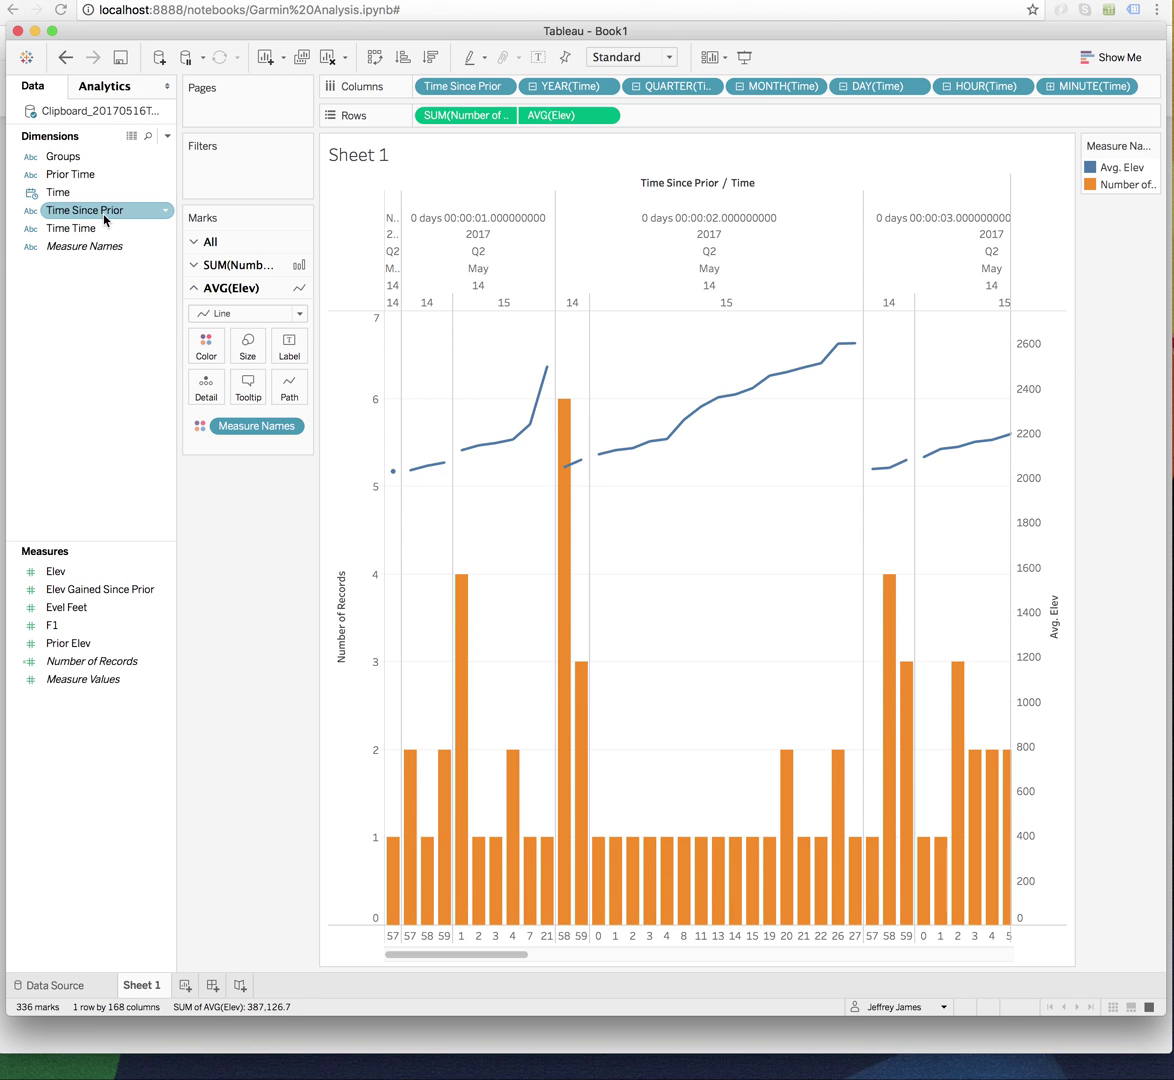
pyautogui.click(65, 57)
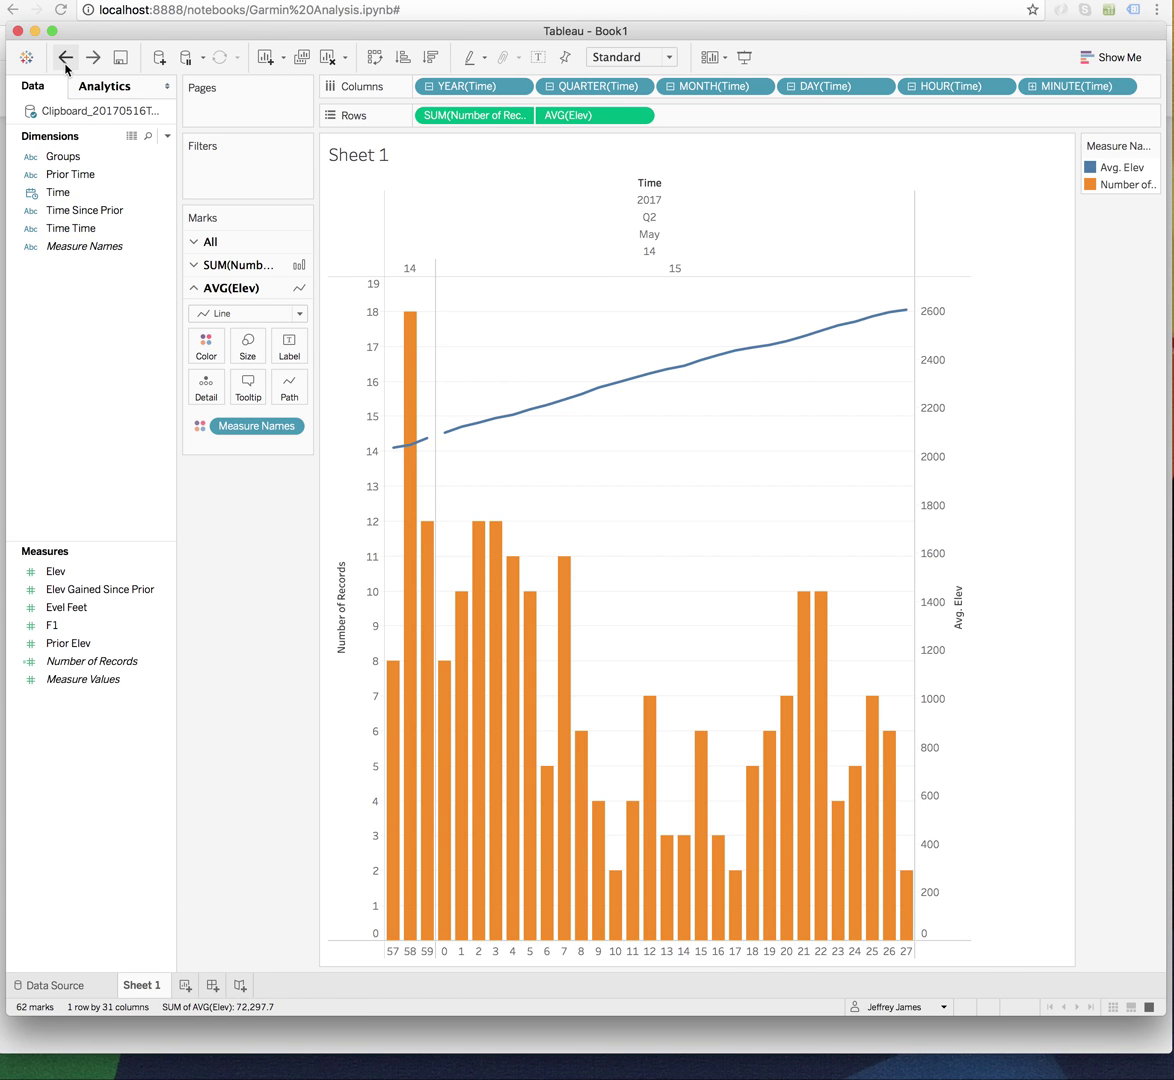
pyautogui.click(81, 158)
# Switch to the Jupyter notebook, then select the Groups dimension back in Tableau
pyautogui.press('super+Tab')
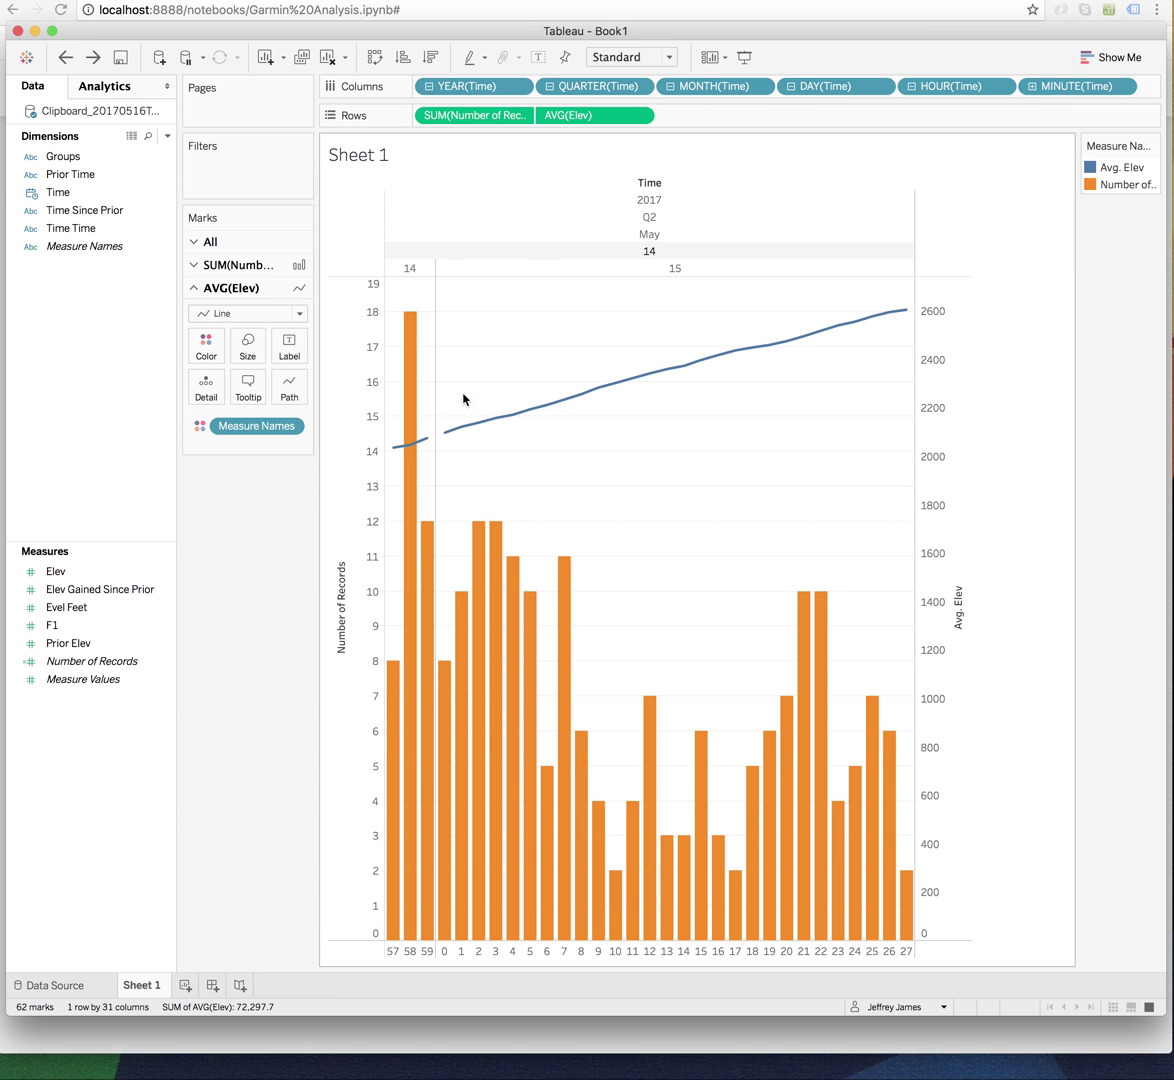
pyautogui.click(68, 160)
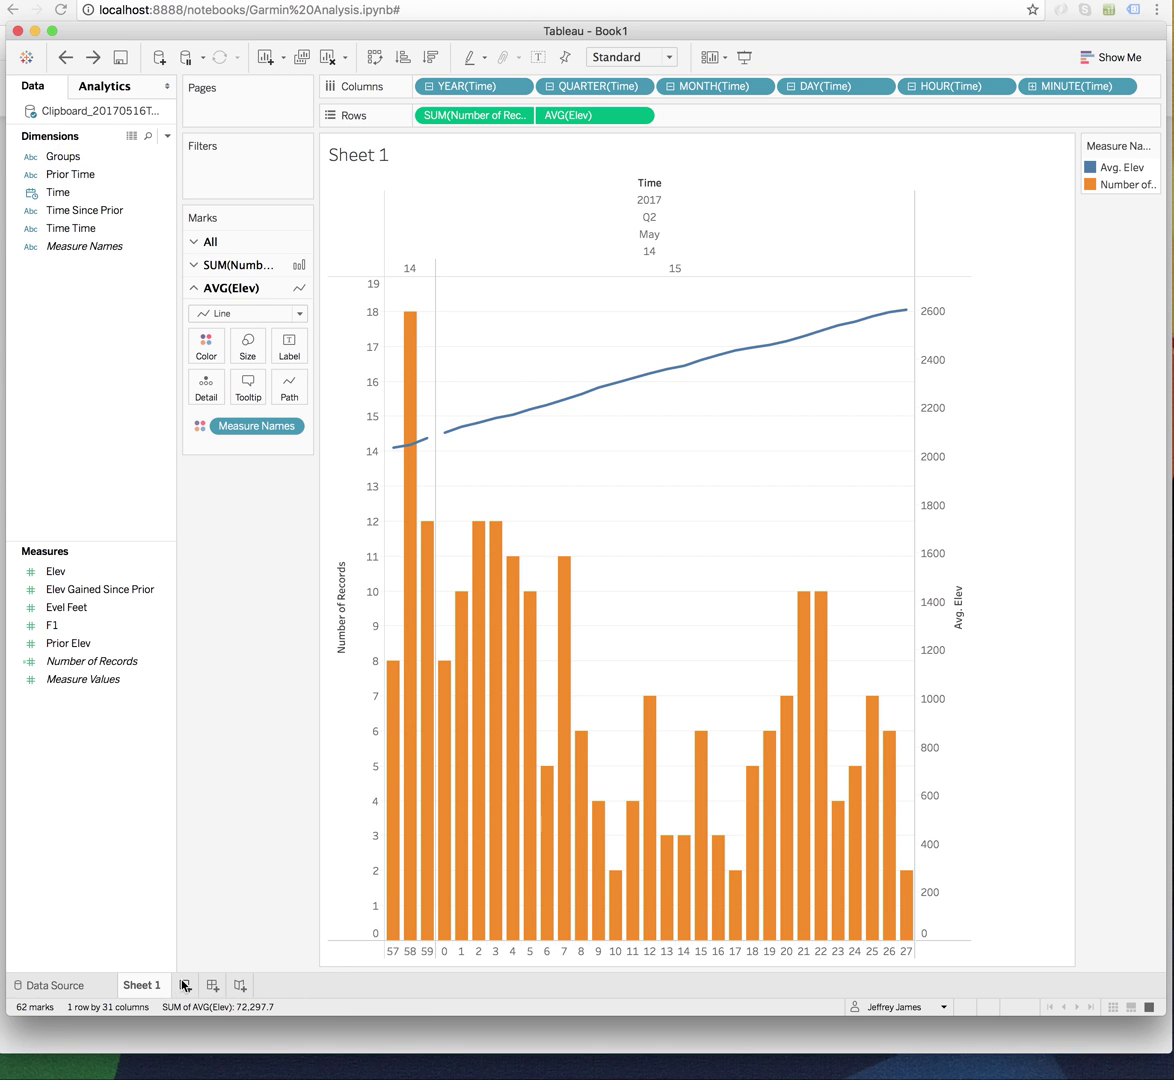
# On a new Sheet 2, list the Groups bins with record counts, then return to Sheet 1
pyautogui.click(185, 985)
pyautogui.doubleClick(61, 158)
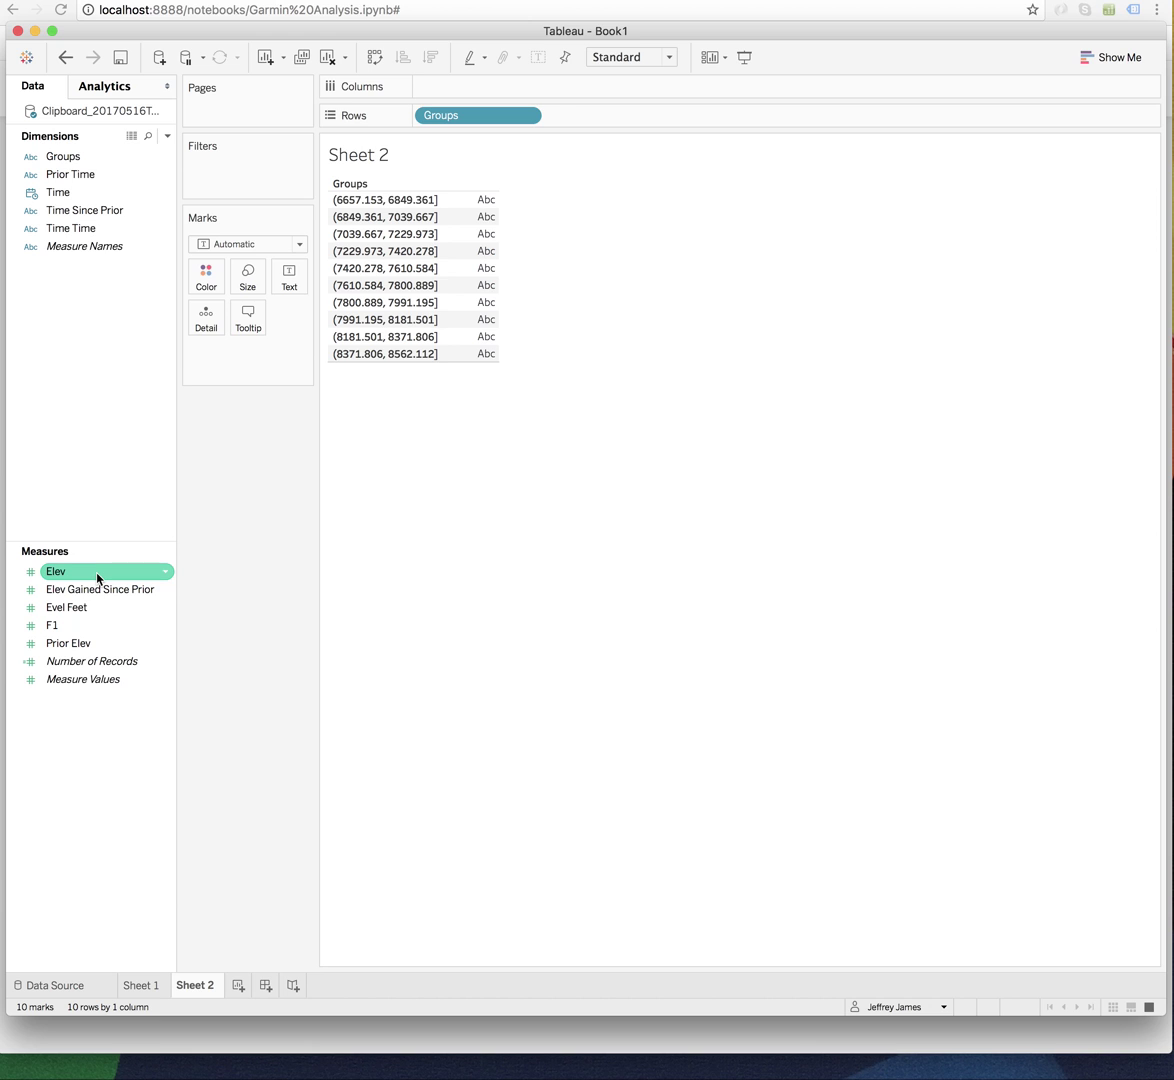
pyautogui.doubleClick(97, 661)
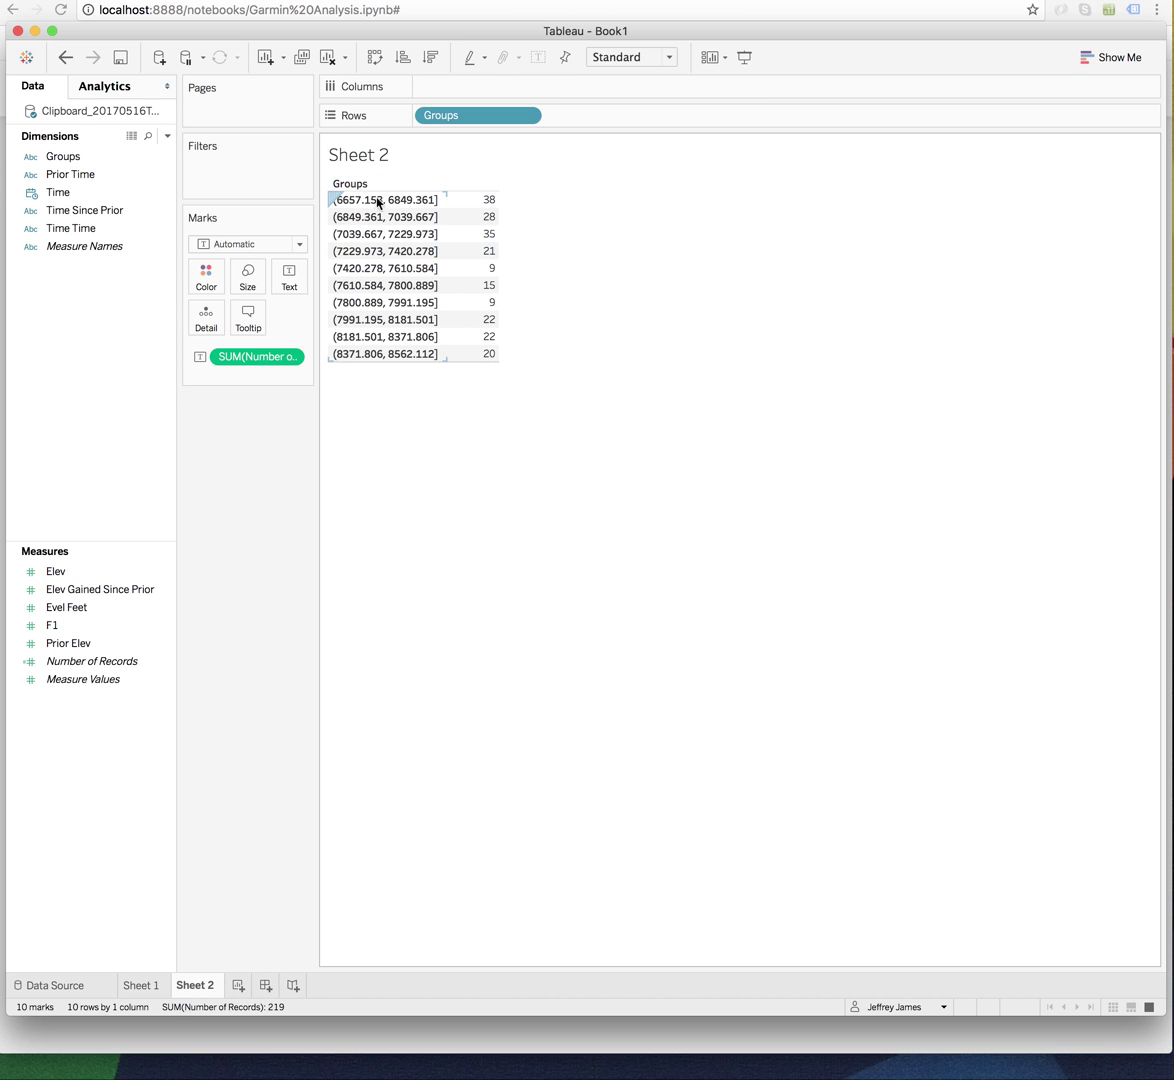
pyautogui.click(143, 985)
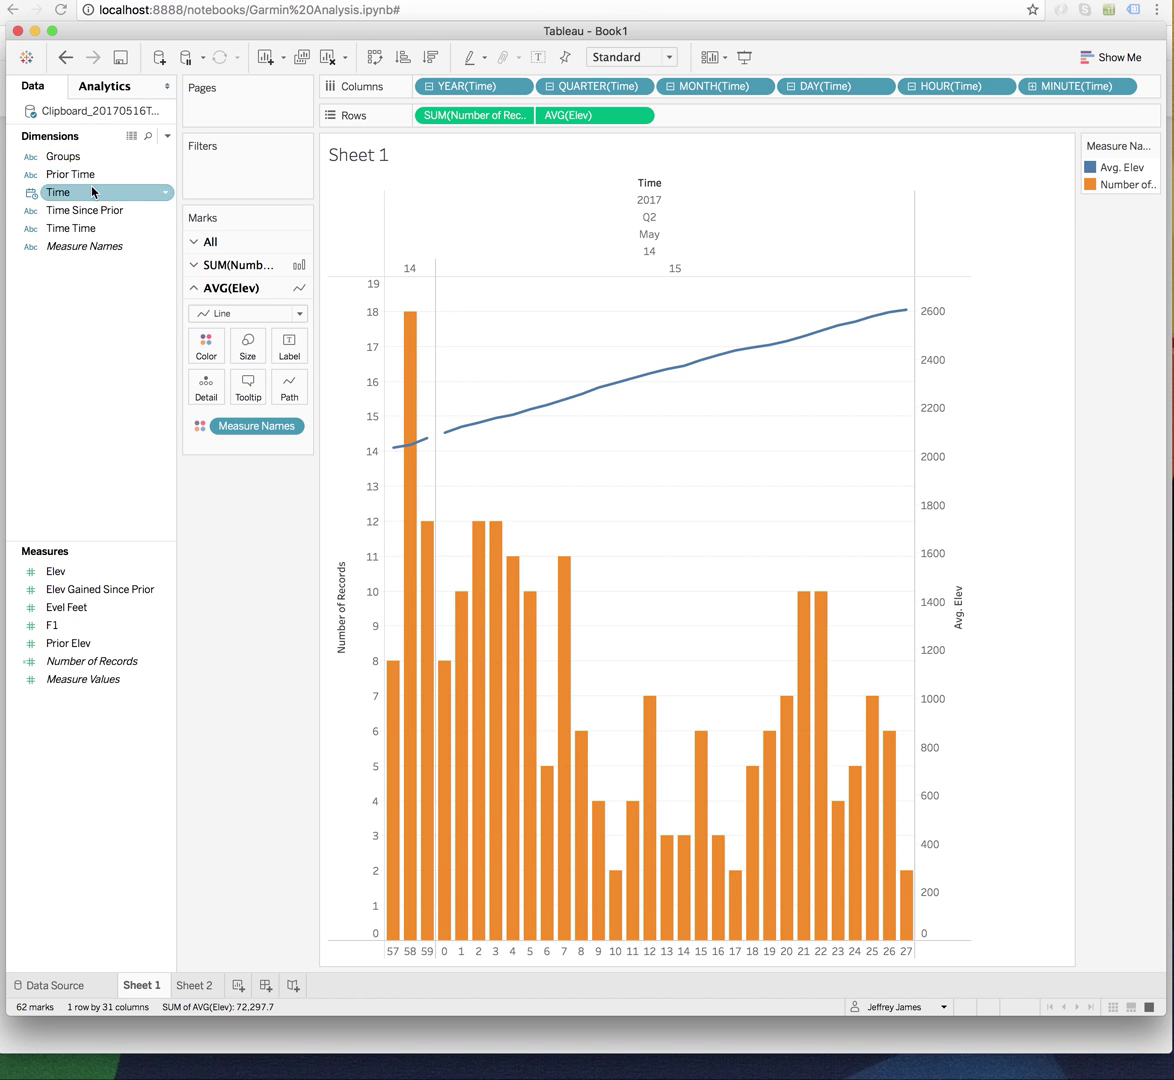
pyautogui.moveTo(86, 162); pyautogui.dragTo(419, 123)
pyautogui.scroll(-3, 699, 663)
pyautogui.scroll(3, 614, 628)
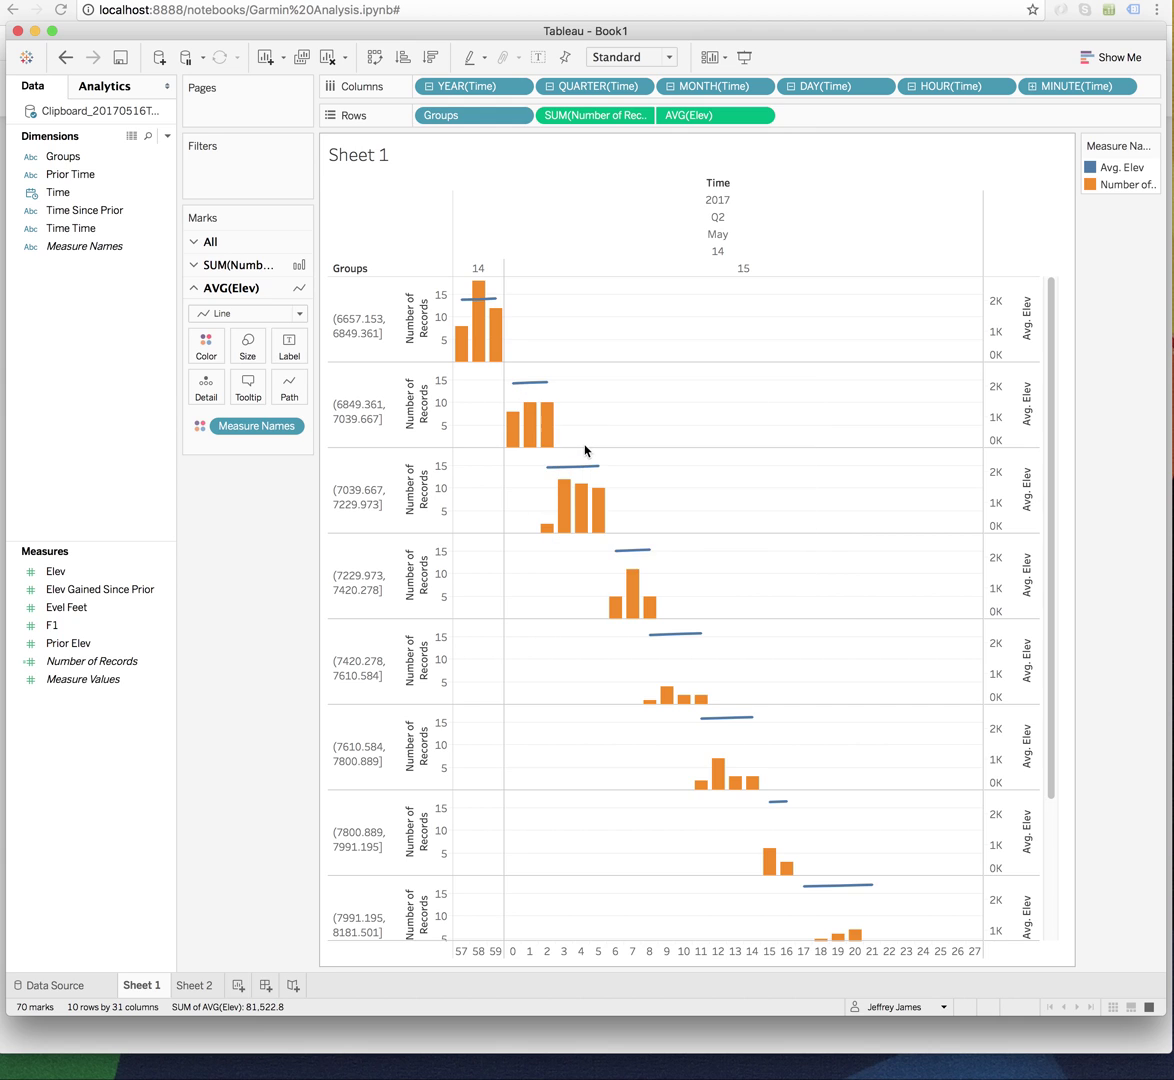
pyautogui.moveTo(601, 464)
pyautogui.scroll(-3, 639, 480)
pyautogui.scroll(3, 639, 480)
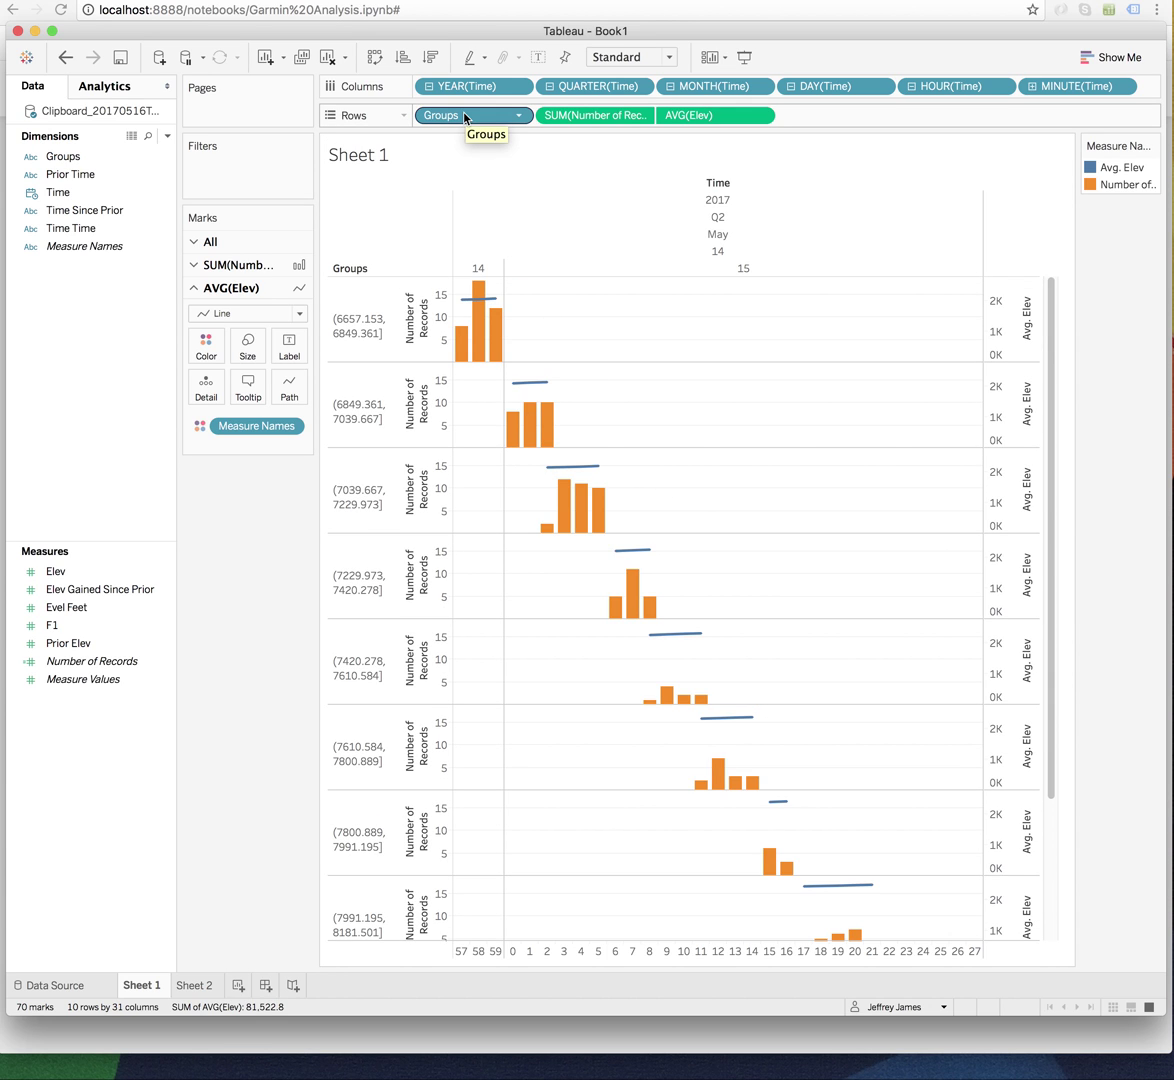
pyautogui.moveTo(464, 117); pyautogui.dragTo(93, 299)
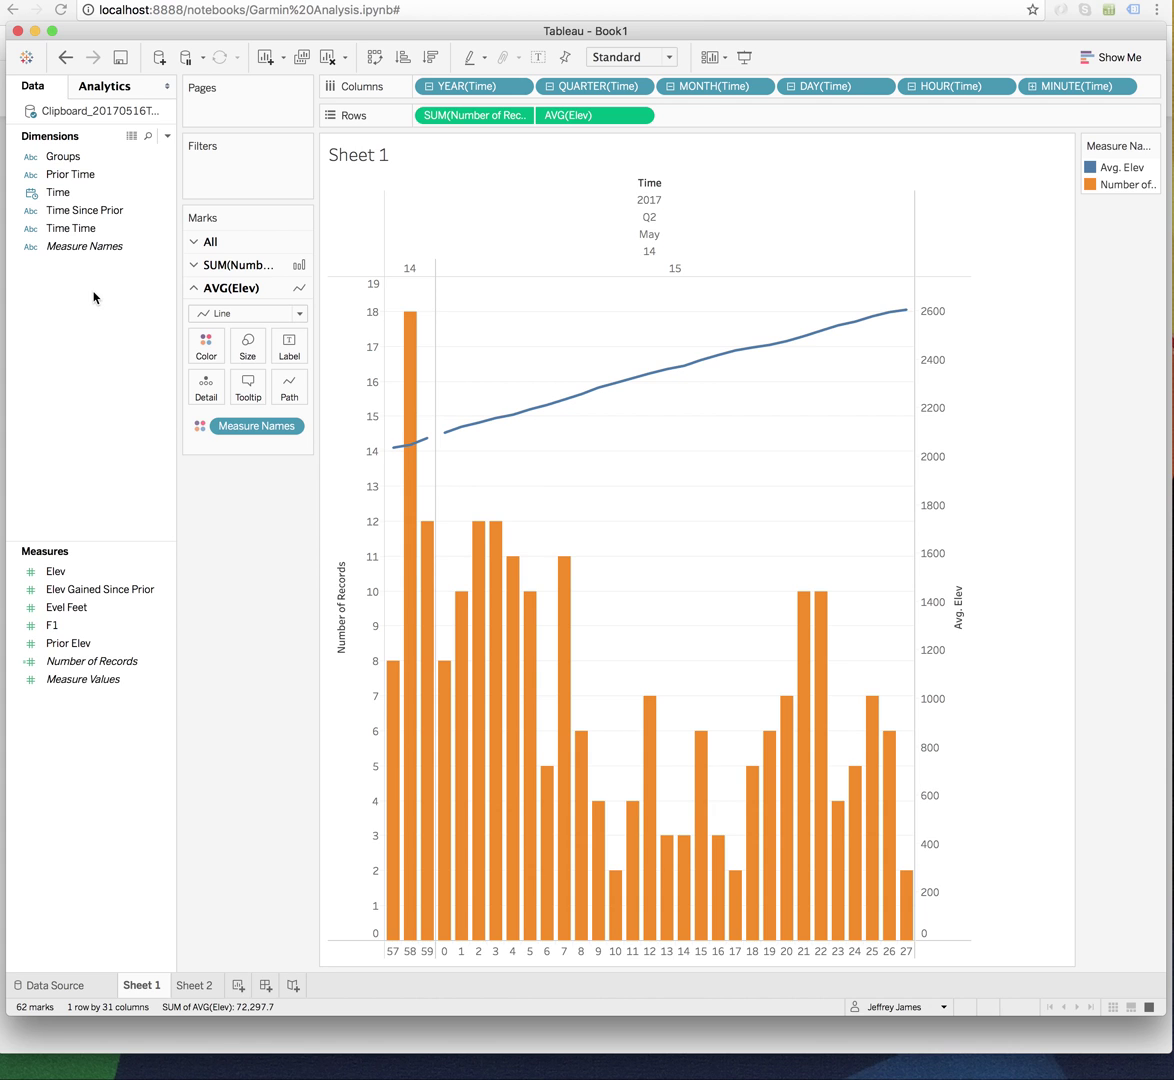
pyautogui.click(166, 158)
# Add a Groups filter, test the top groups, add SECOND(Time), then include (All) groups
pyautogui.click(184, 181)
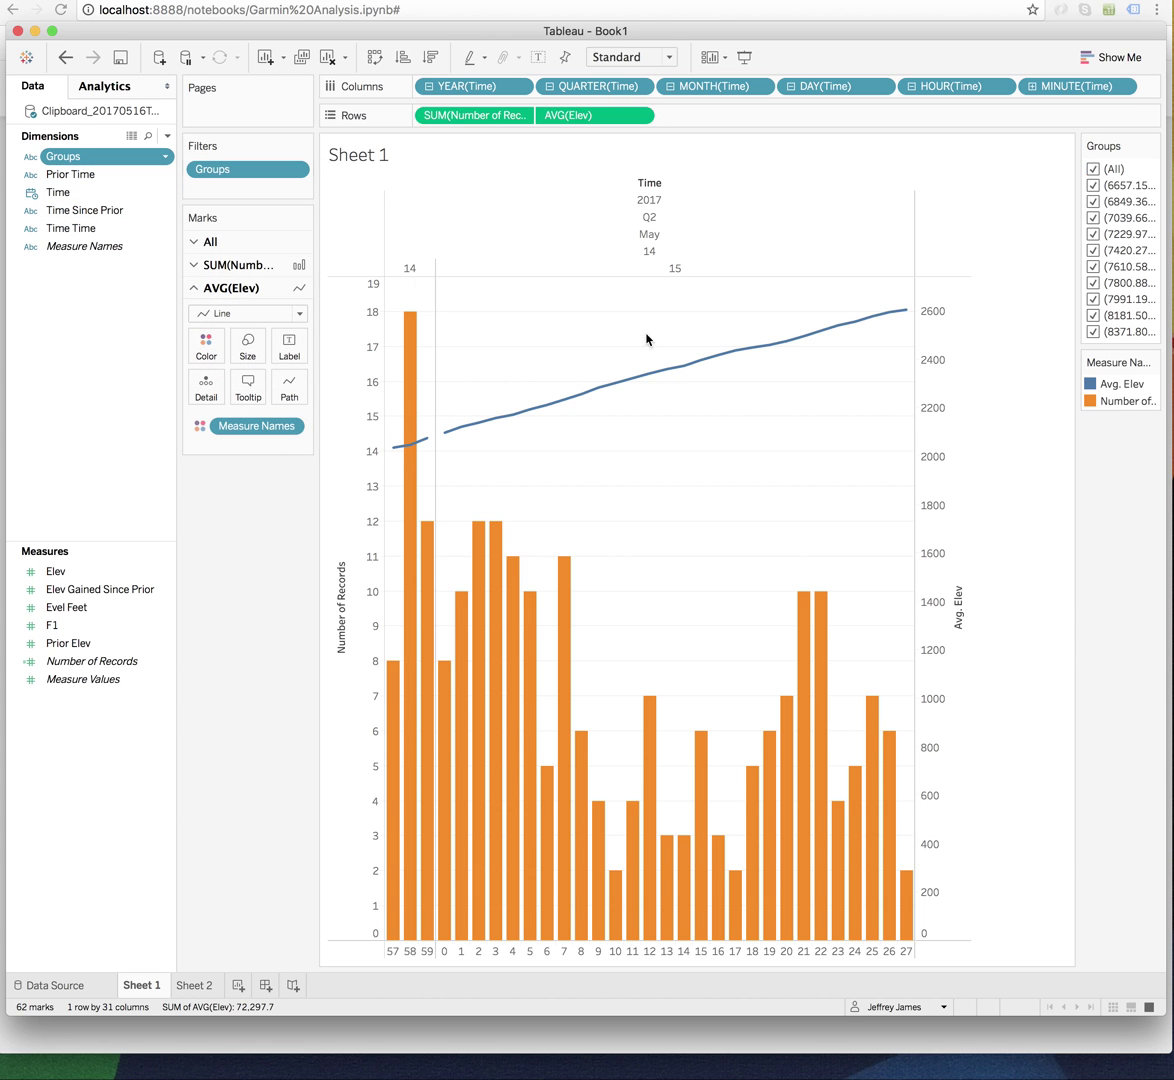
pyautogui.click(1093, 169)
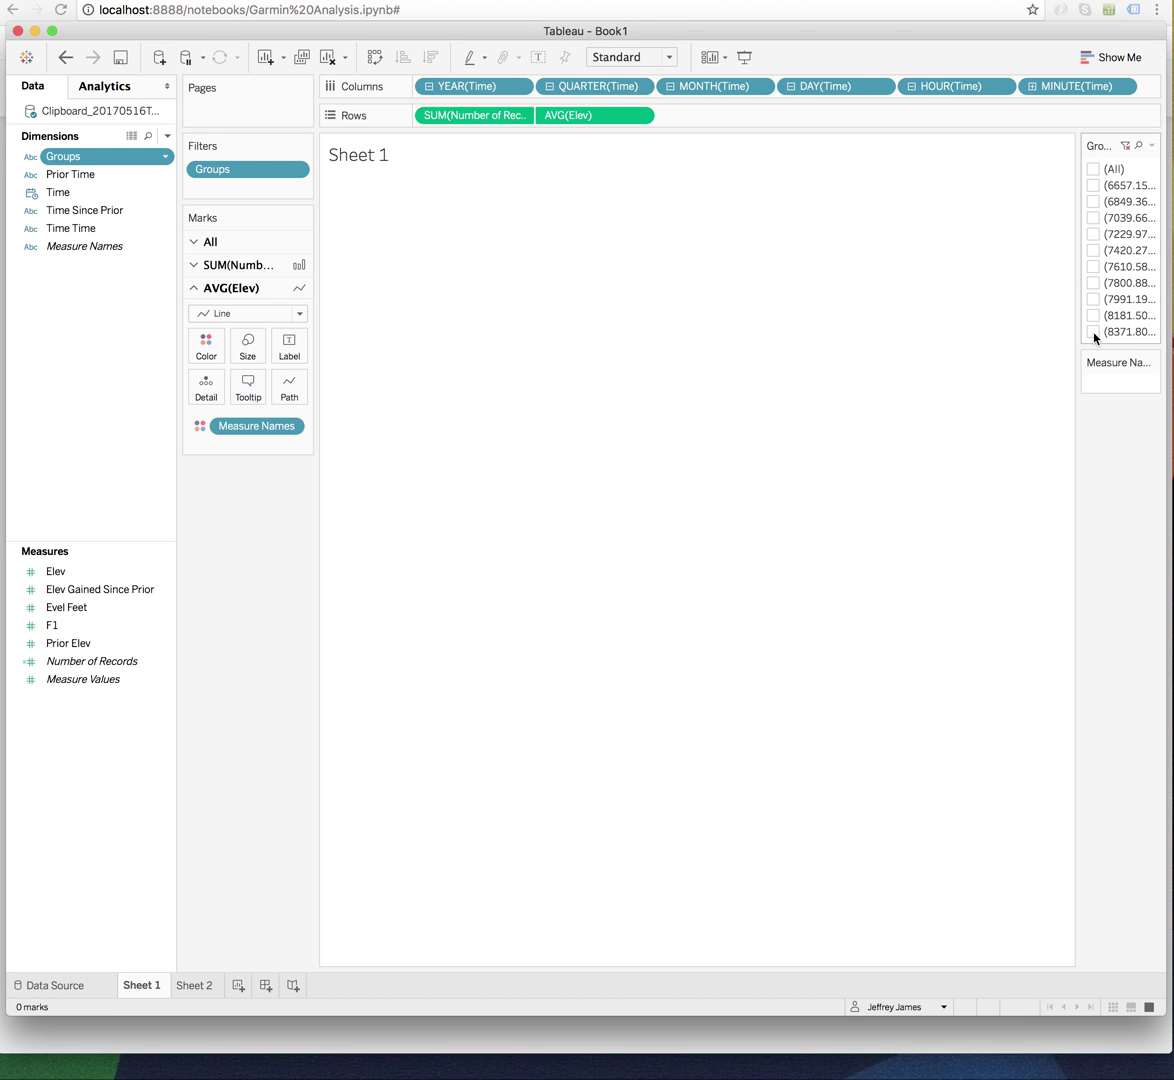
pyautogui.click(1093, 332)
pyautogui.click(1093, 316)
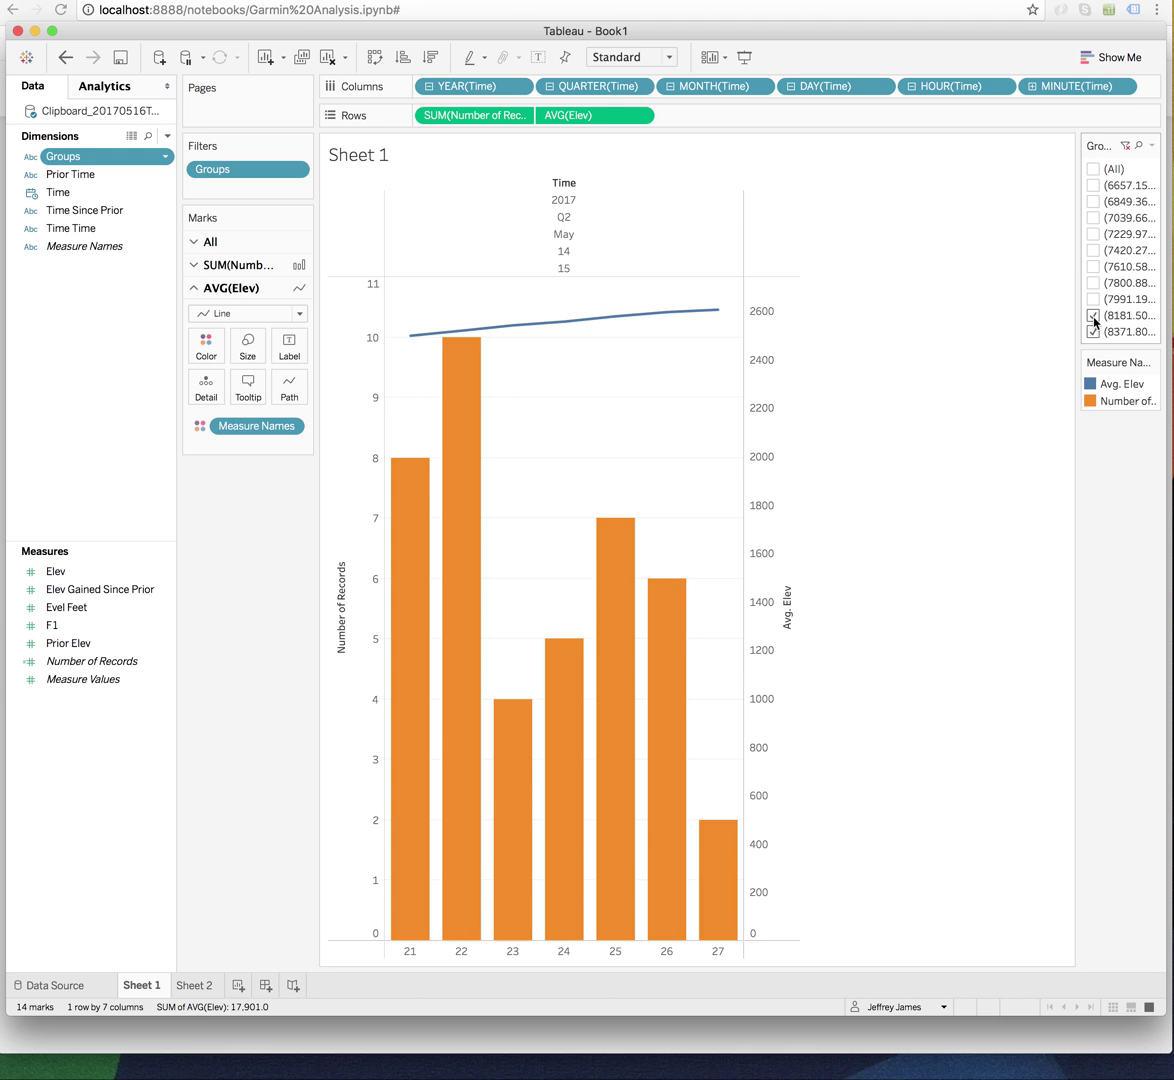
pyautogui.click(1033, 87)
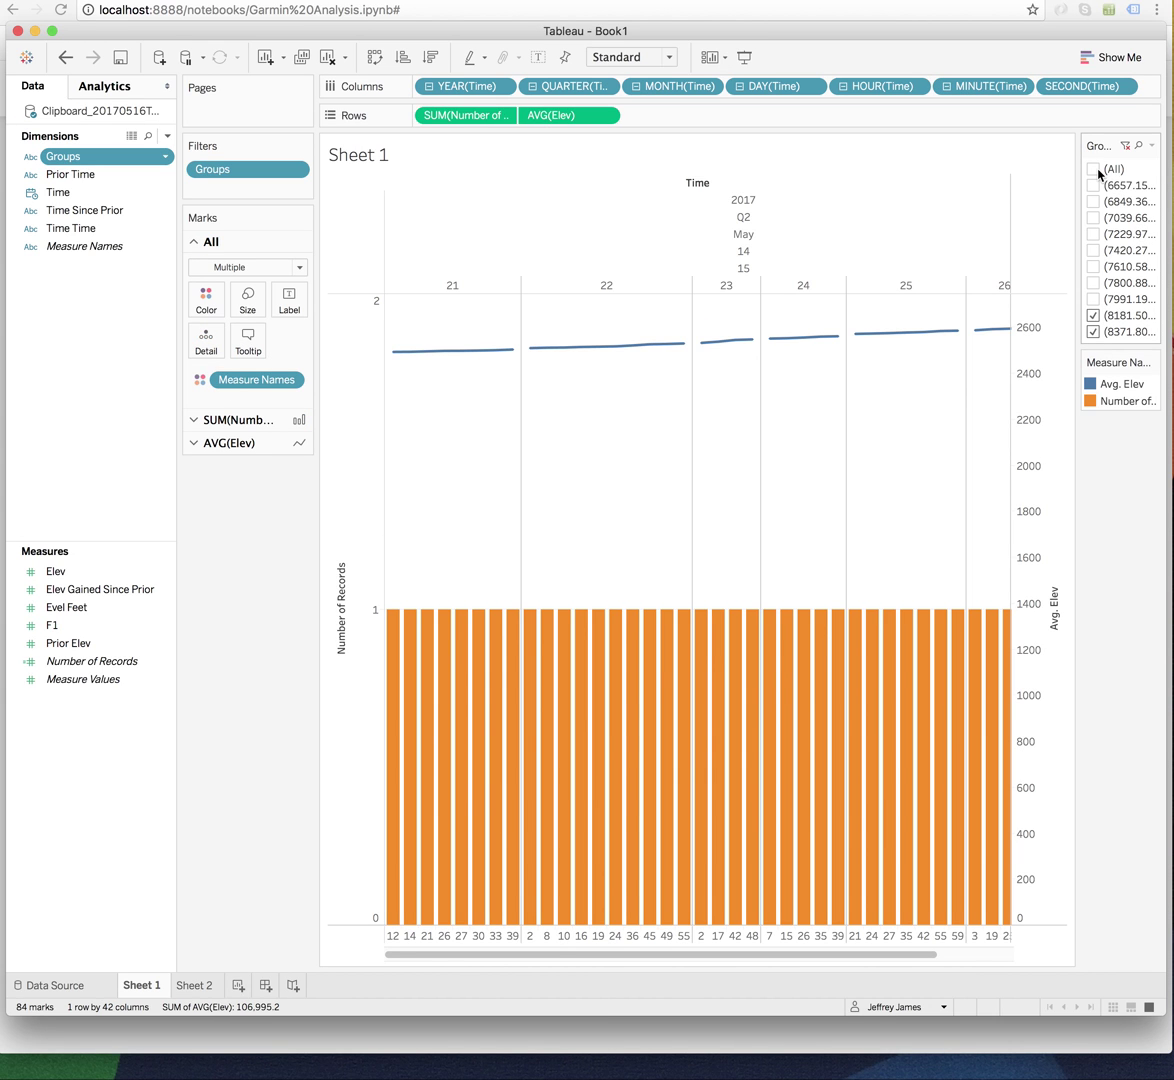
pyautogui.click(1097, 171)
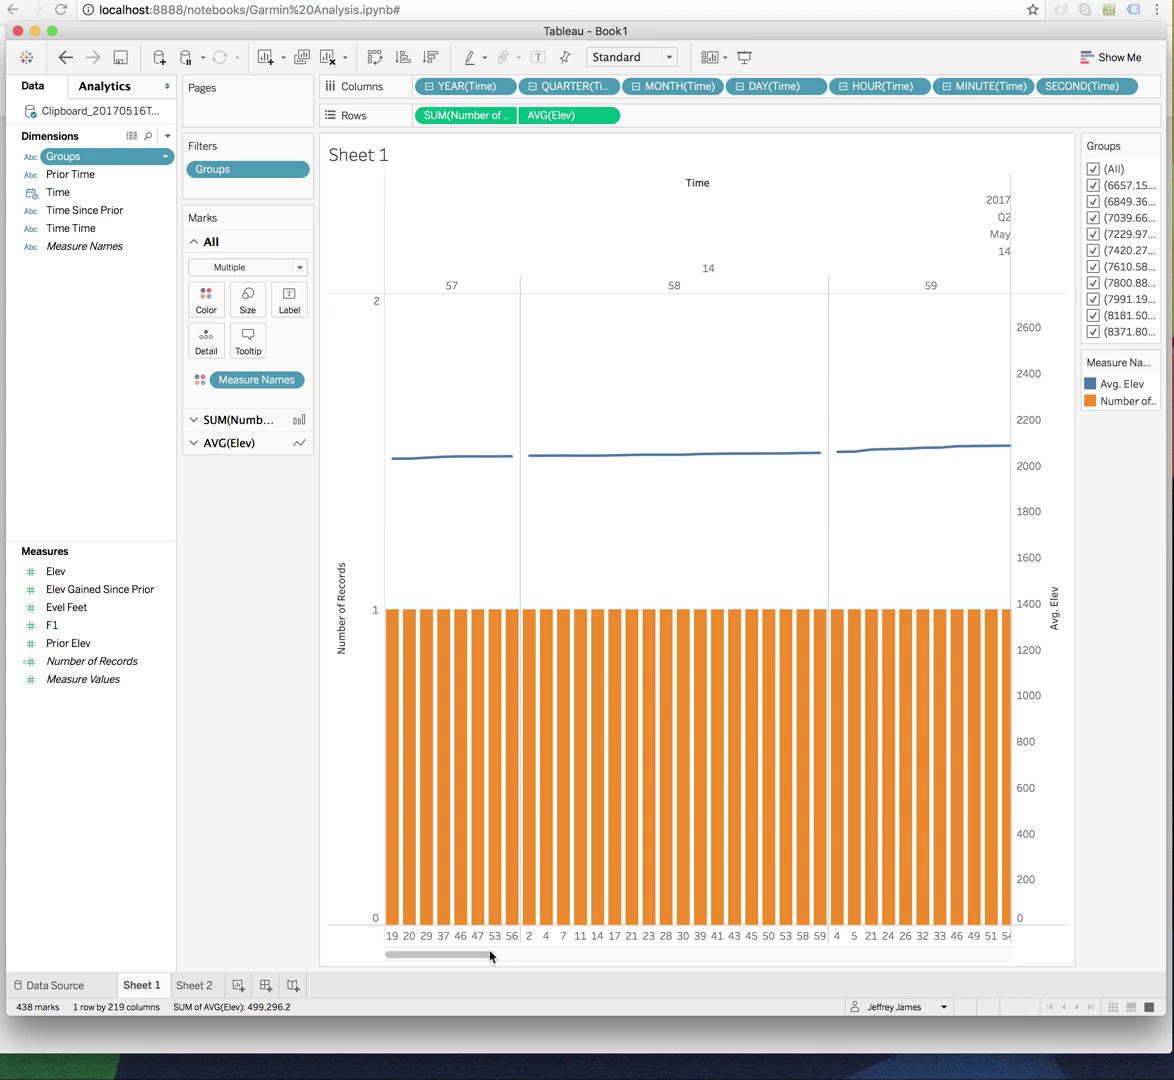
pyautogui.moveTo(490, 955); pyautogui.dragTo(1017, 954)
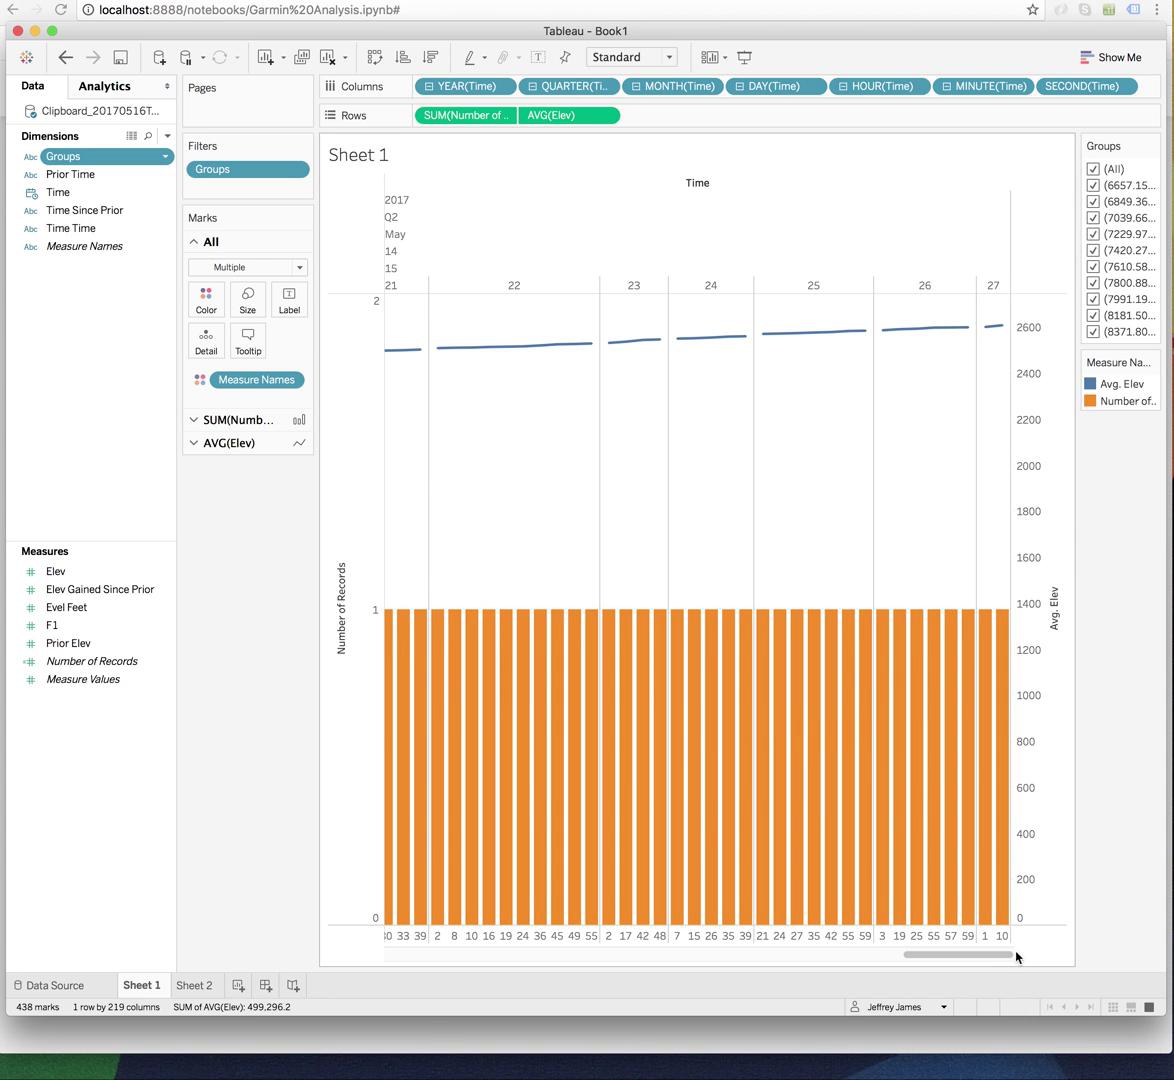
pyautogui.click(645, 60)
# Fit the chart to width and change AVG(Elev) to Sum
pyautogui.click(641, 93)
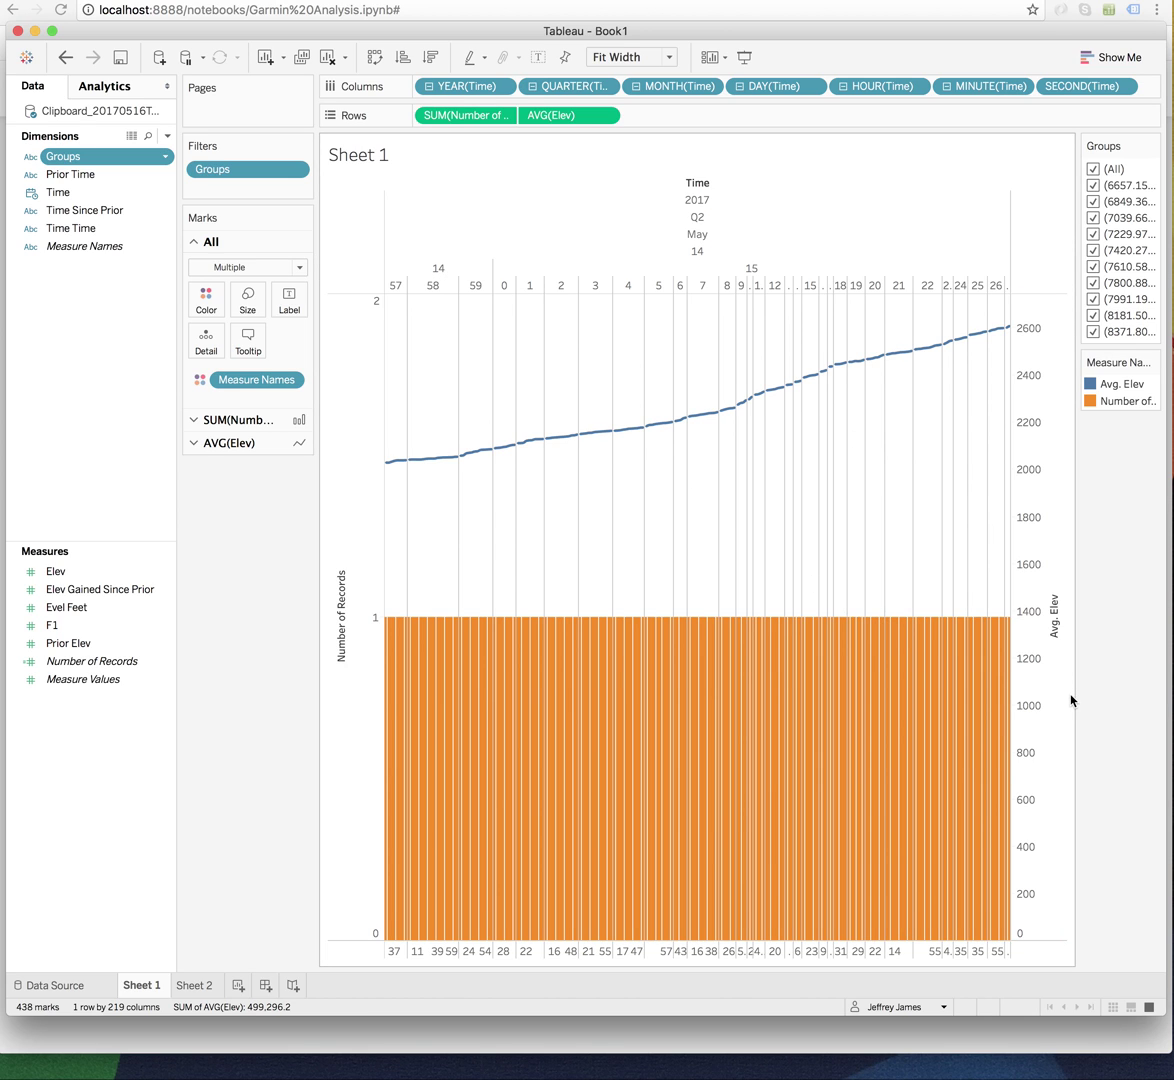
pyautogui.click(605, 117)
pyautogui.moveTo(650, 280)
pyautogui.click(726, 284)
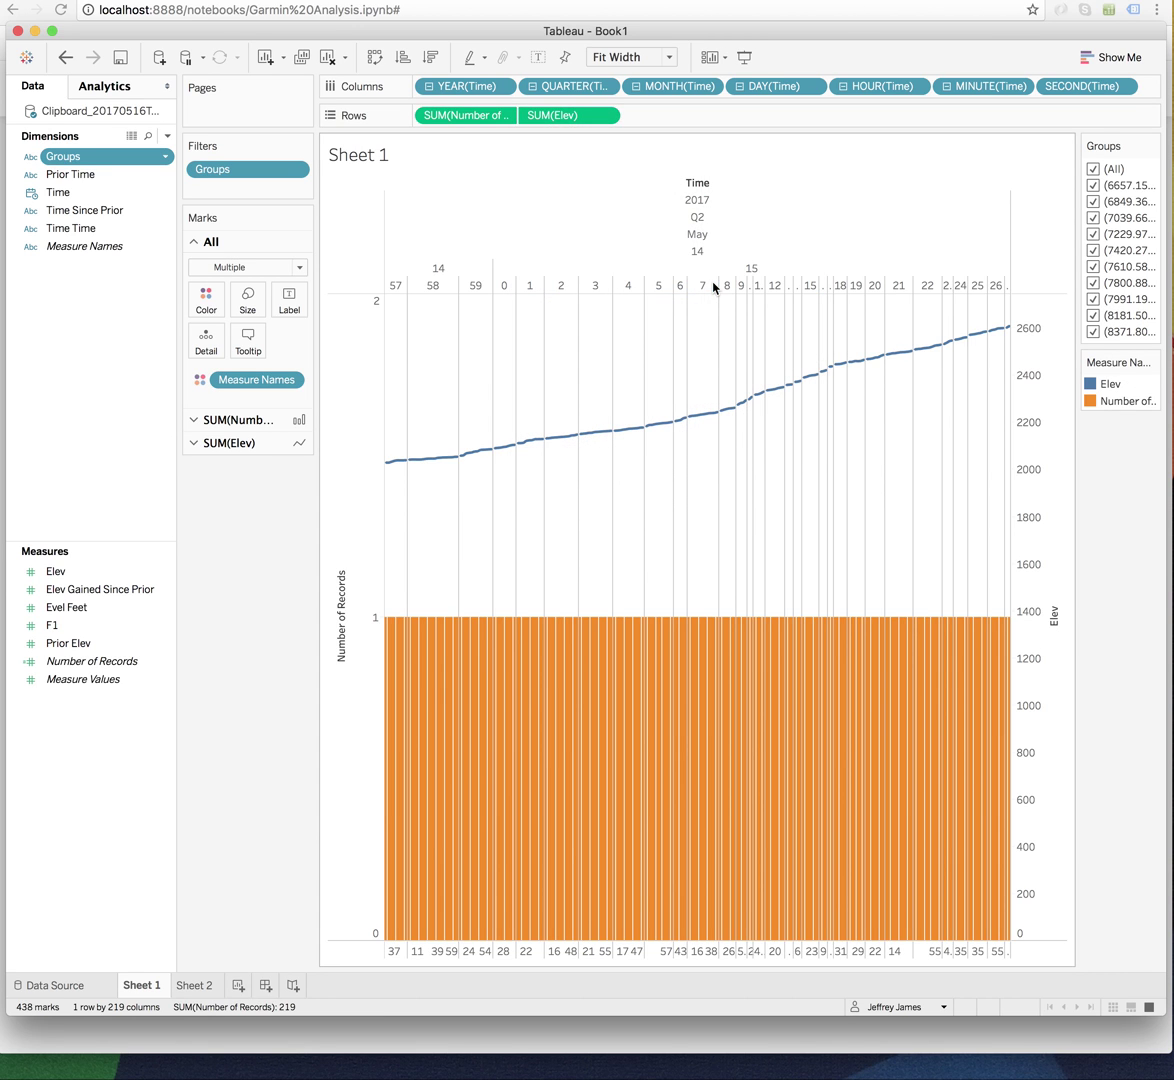
pyautogui.moveTo(636, 428)
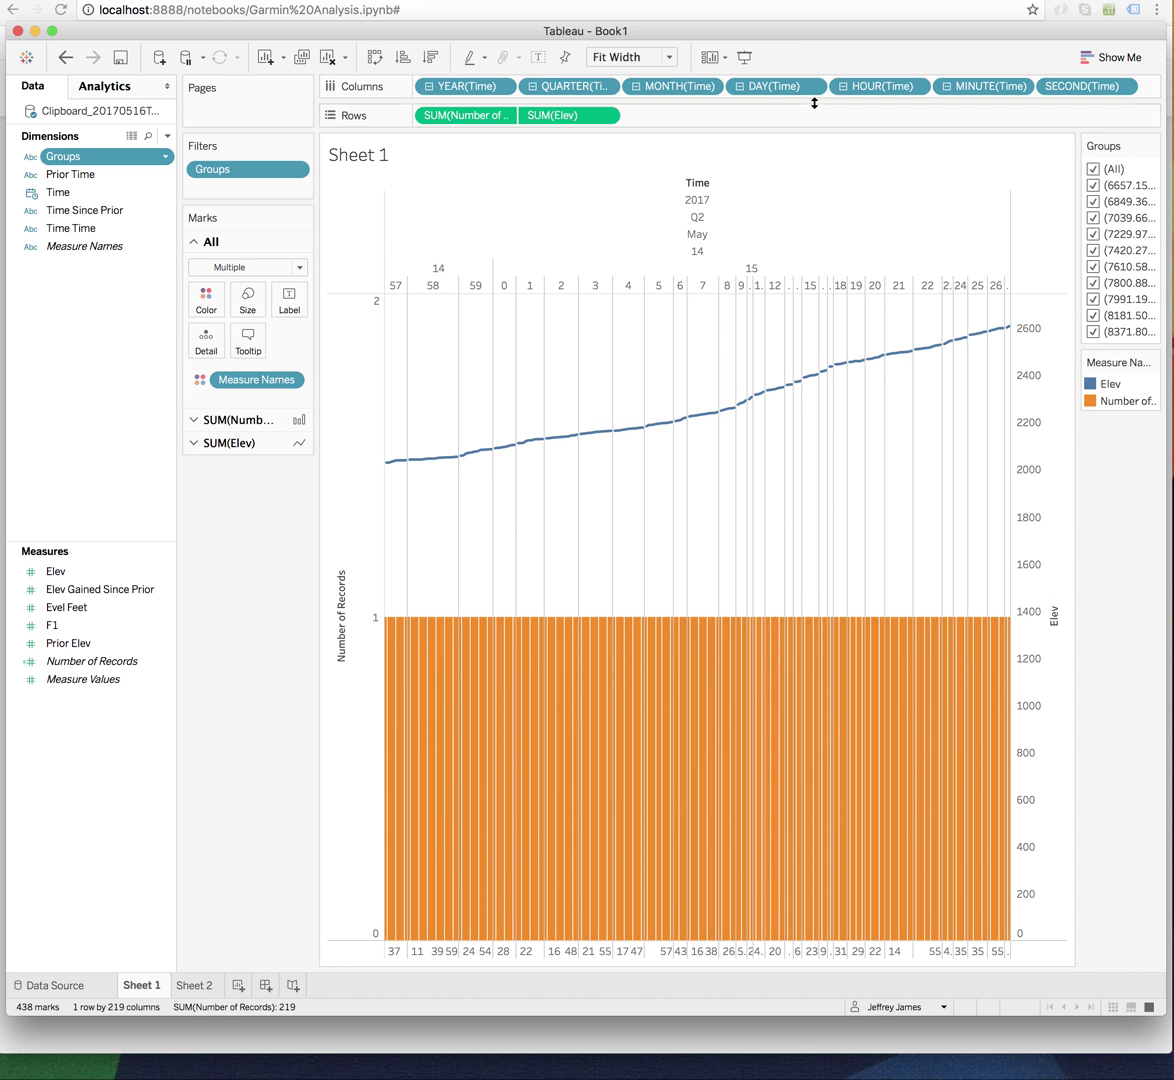
# Clear the Rows pills, chart SUM(Elev) alone, and add Elev Gained Since Prior below
pyautogui.moveTo(588, 115); pyautogui.dragTo(79, 385)
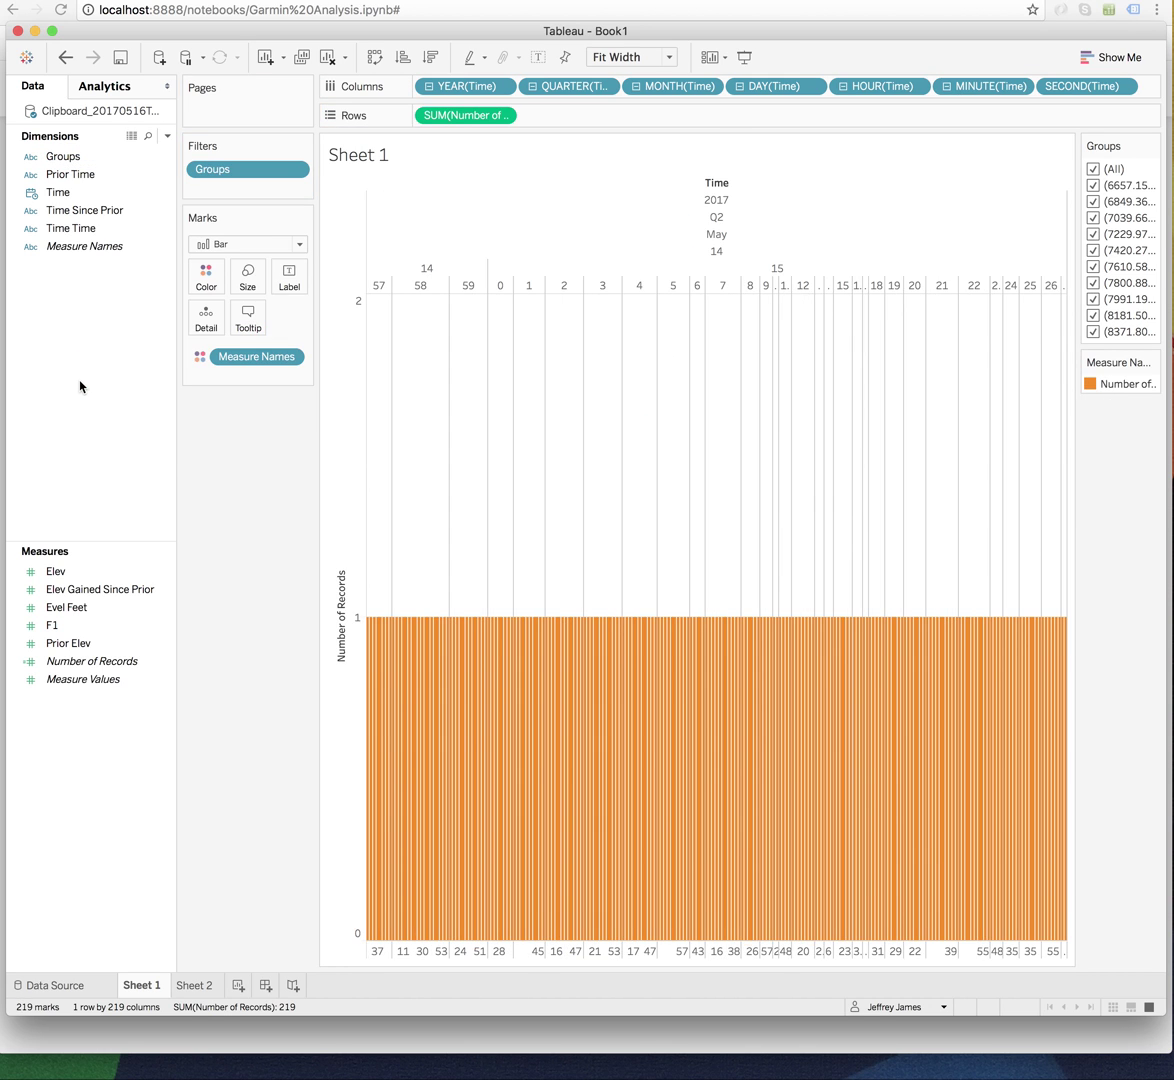
pyautogui.moveTo(476, 116); pyautogui.dragTo(66, 380)
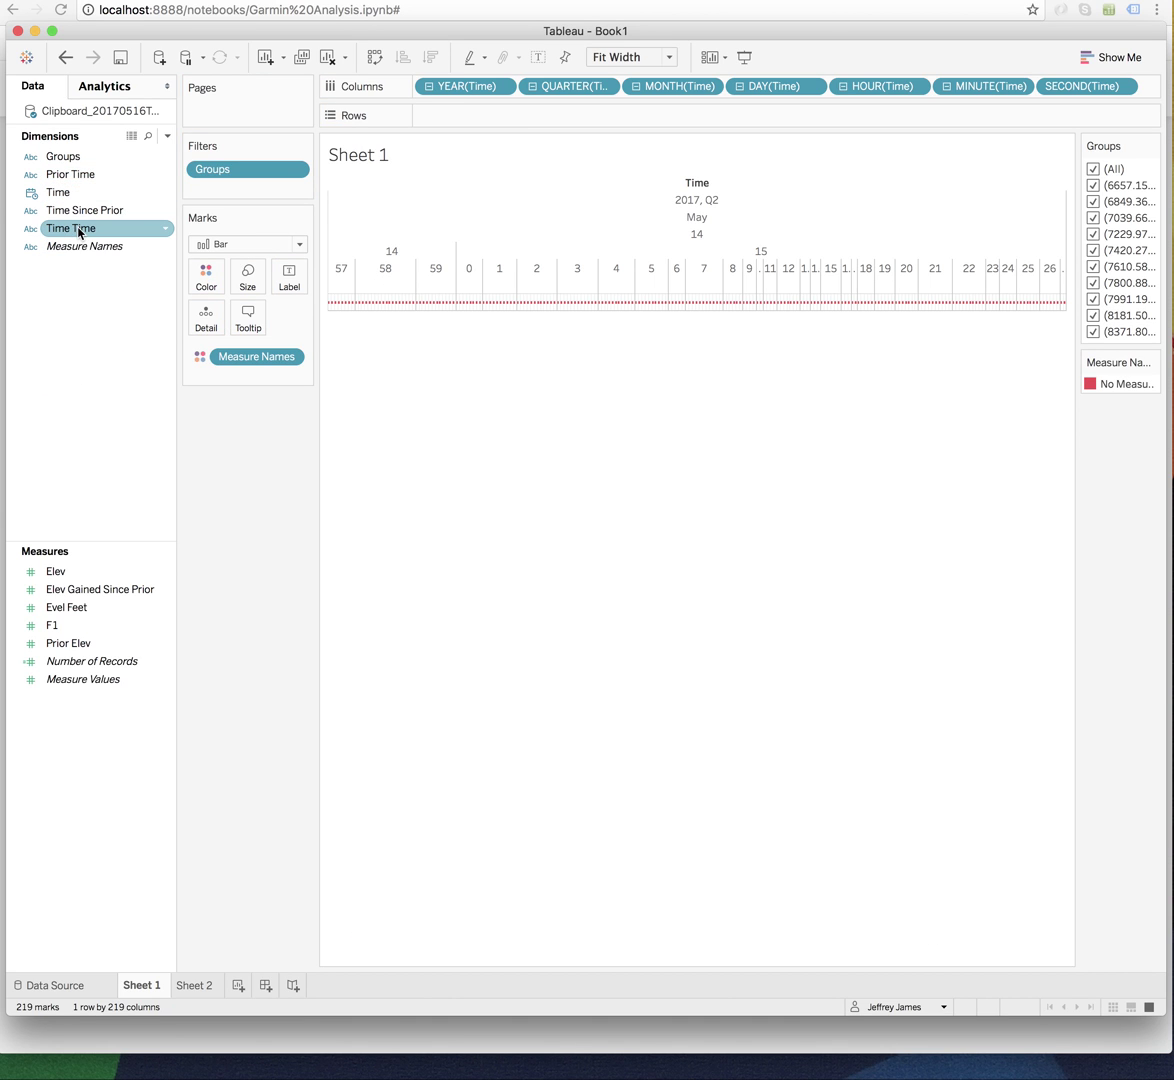
pyautogui.doubleClick(95, 574)
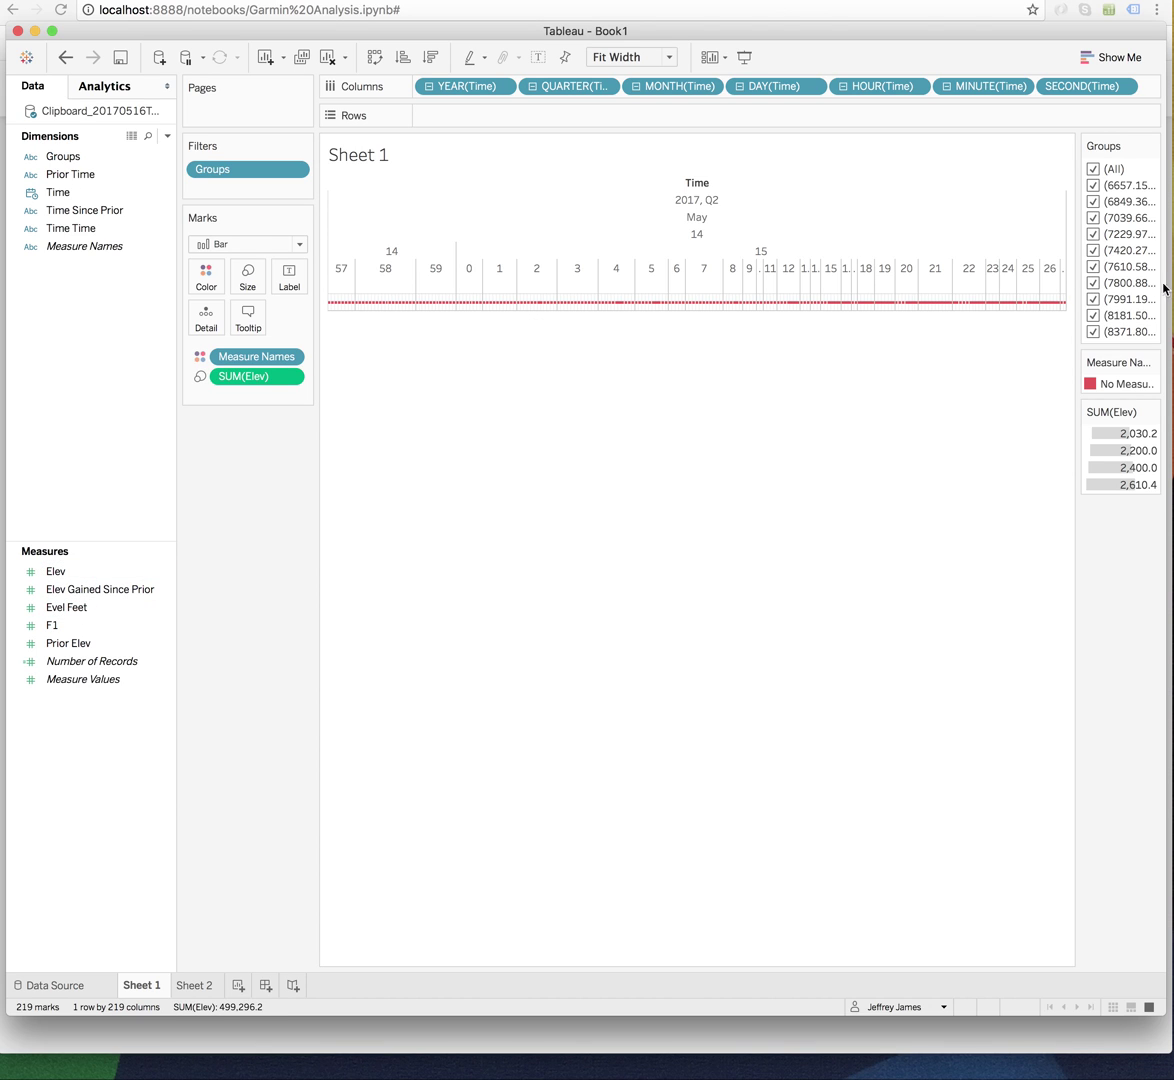
pyautogui.moveTo(245, 376); pyautogui.dragTo(512, 123)
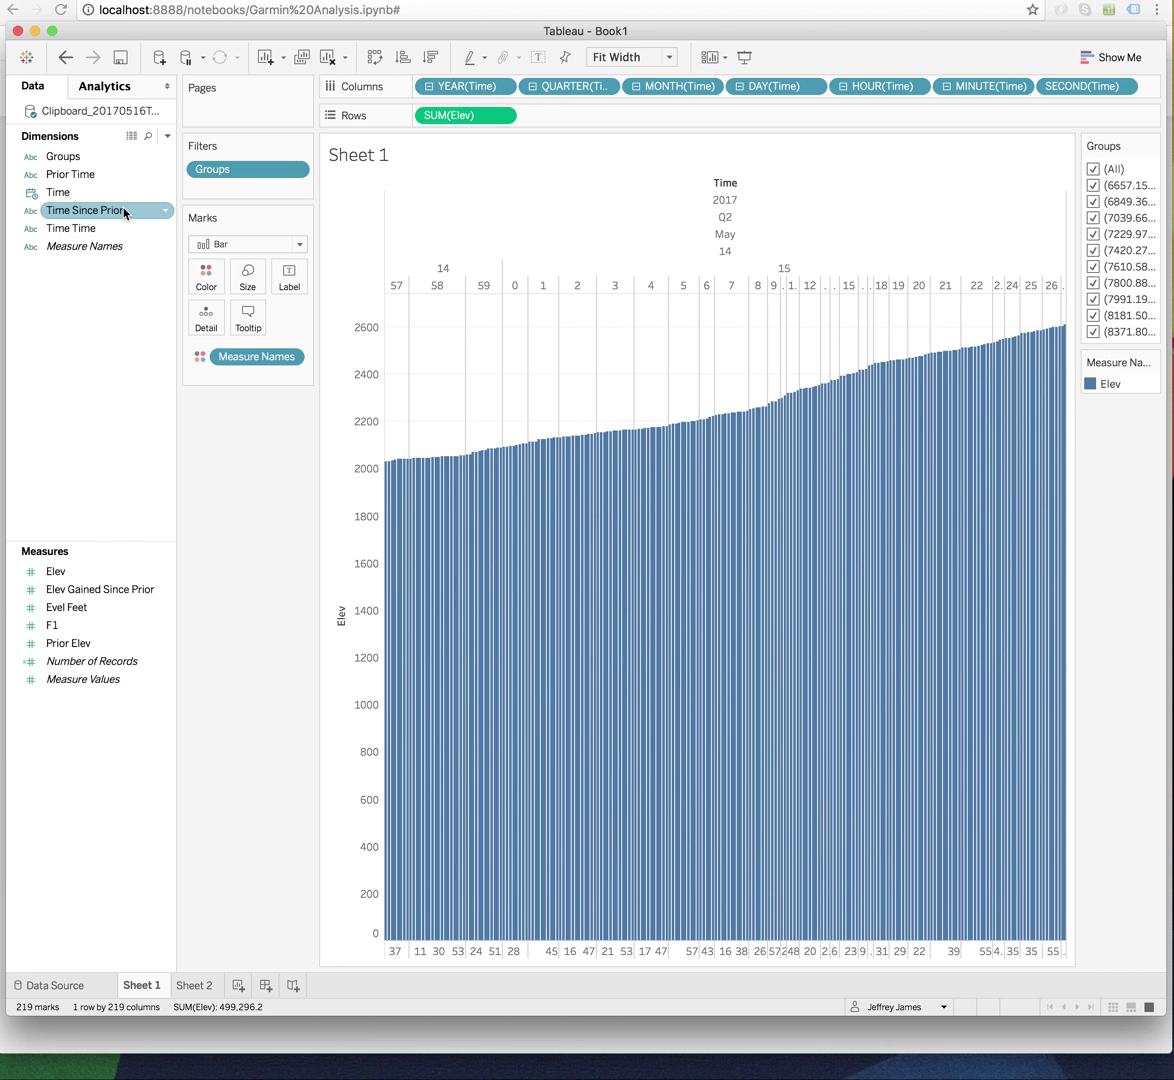
pyautogui.doubleClick(103, 589)
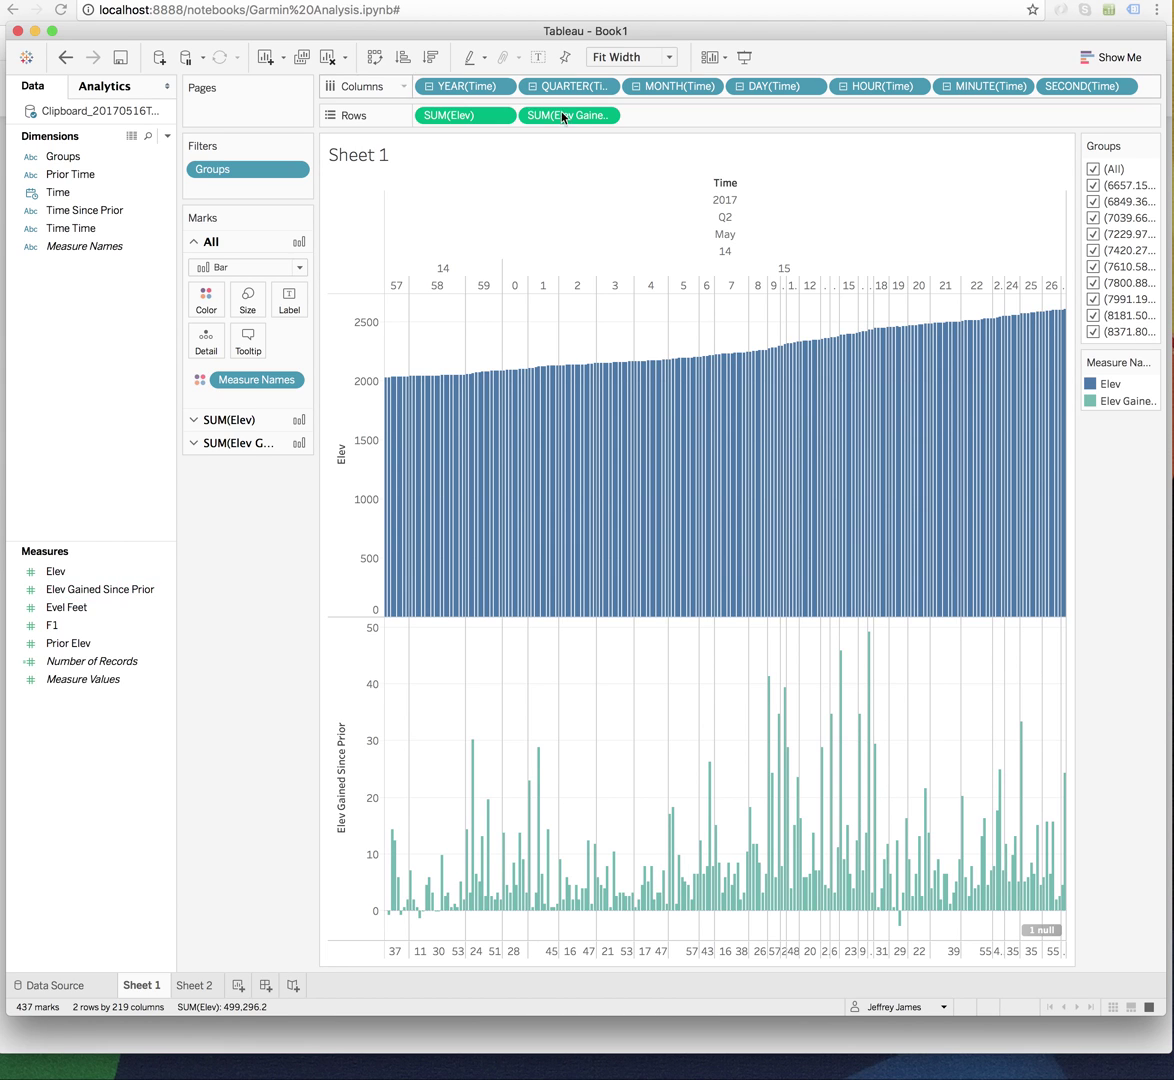
# Put Elev Gained Since Prior on a dual axis with SUM(Elev), keeping bars for all measures
pyautogui.click(608, 116)
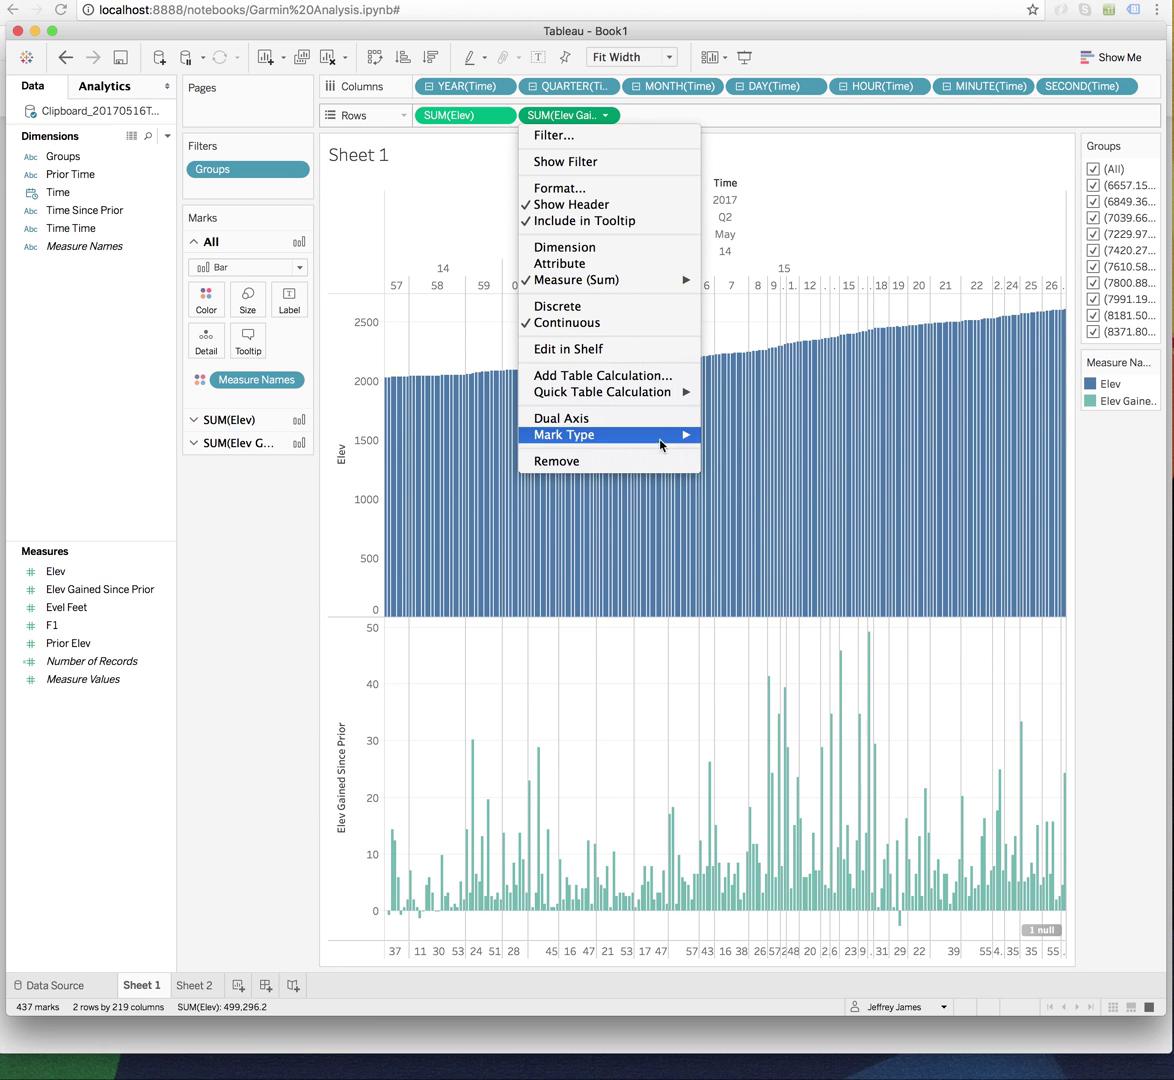
pyautogui.click(652, 419)
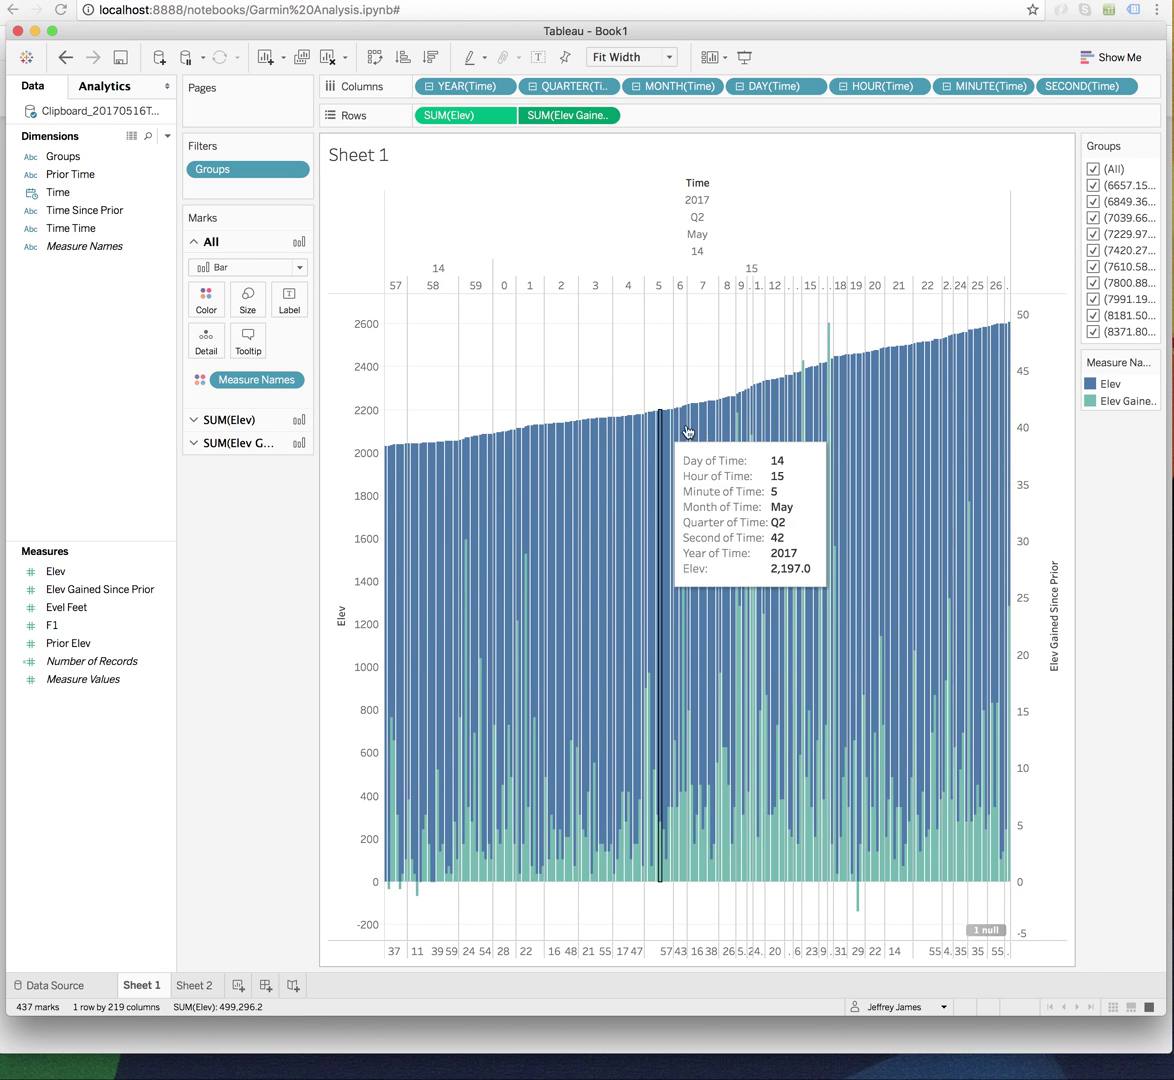
pyautogui.click(275, 270)
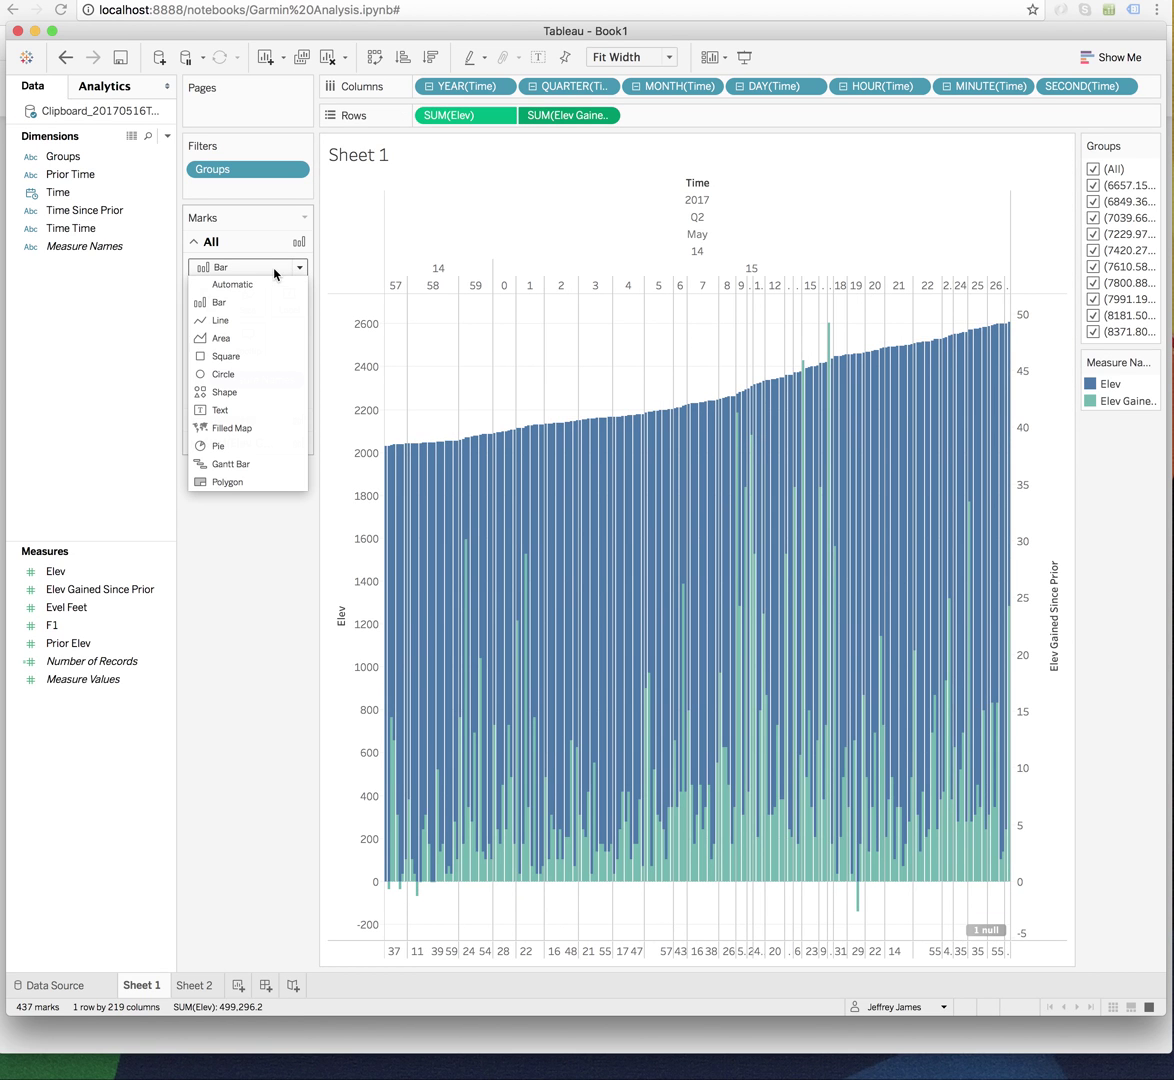
pyautogui.click(230, 576)
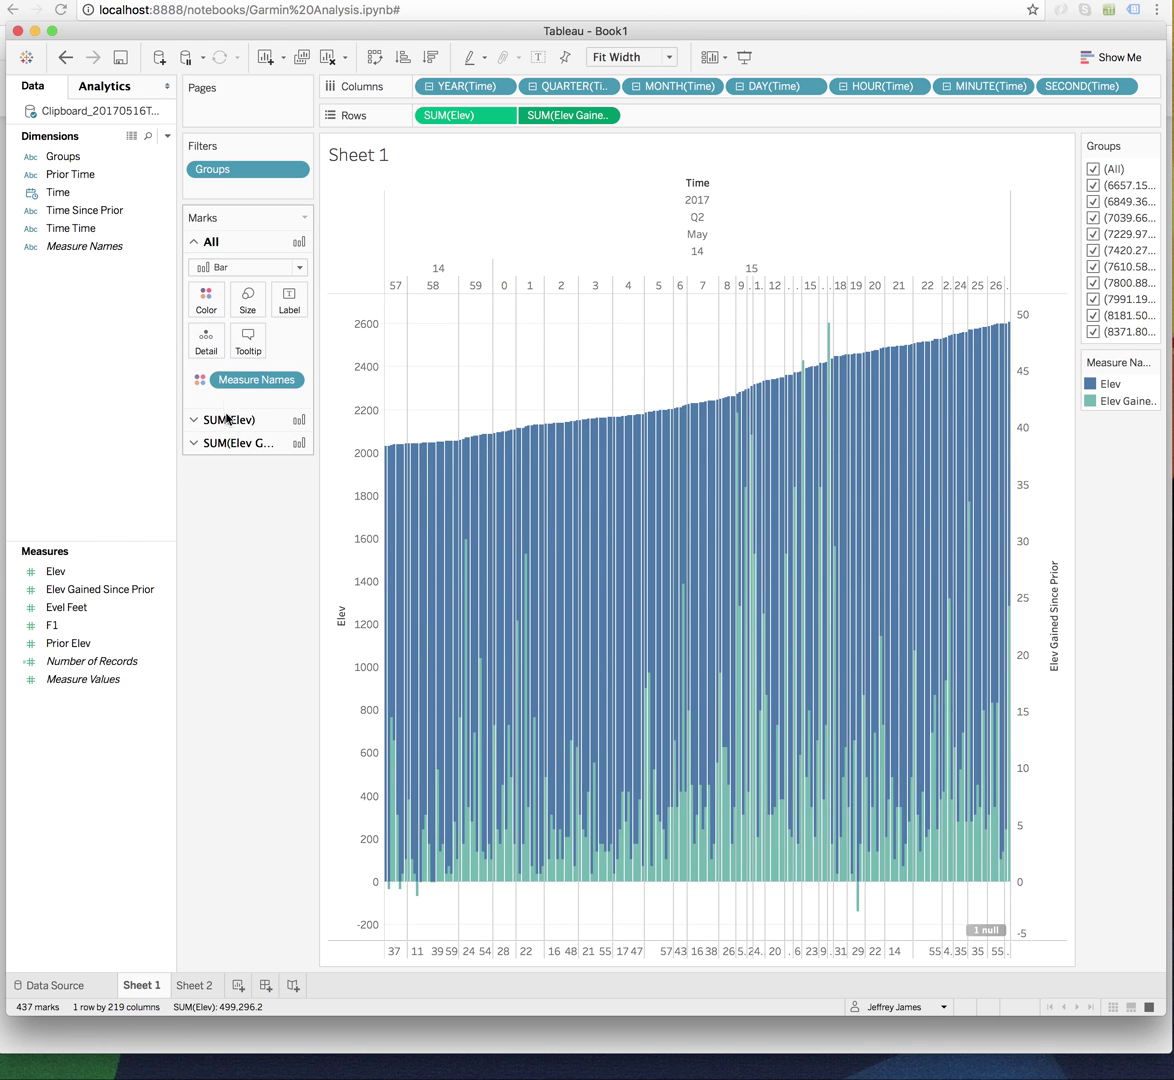
# Change the SUM(Elev) mark type to Area so elevation is shaded behind the bars
pyautogui.click(228, 419)
pyautogui.click(231, 291)
pyautogui.click(233, 361)
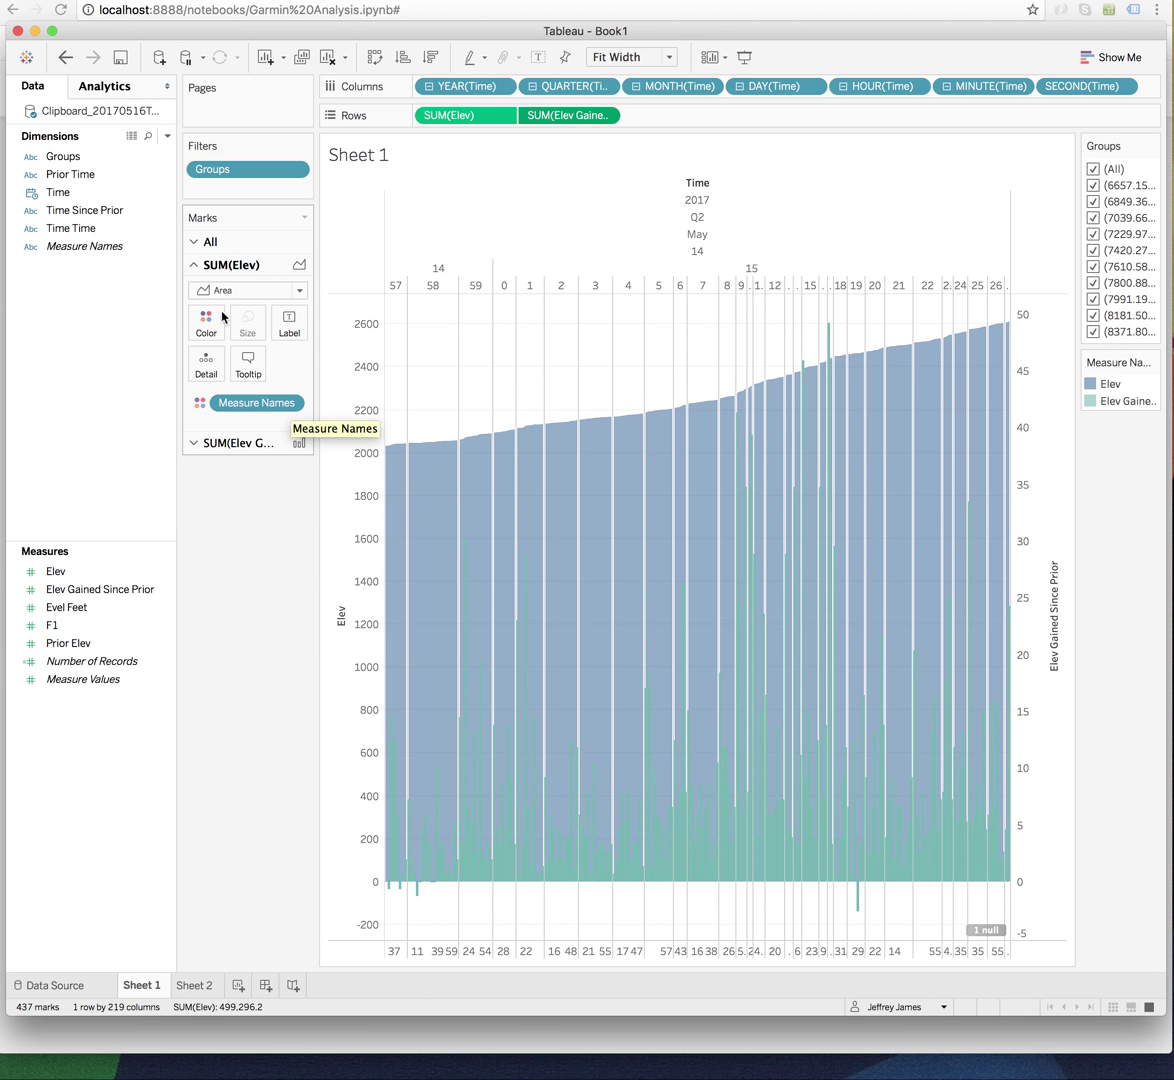
# Color the Elev Gained Since Prior bars orange via Edit Colors, then minimize Tableau back to the notebook
pyautogui.click(206, 320)
pyautogui.click(270, 382)
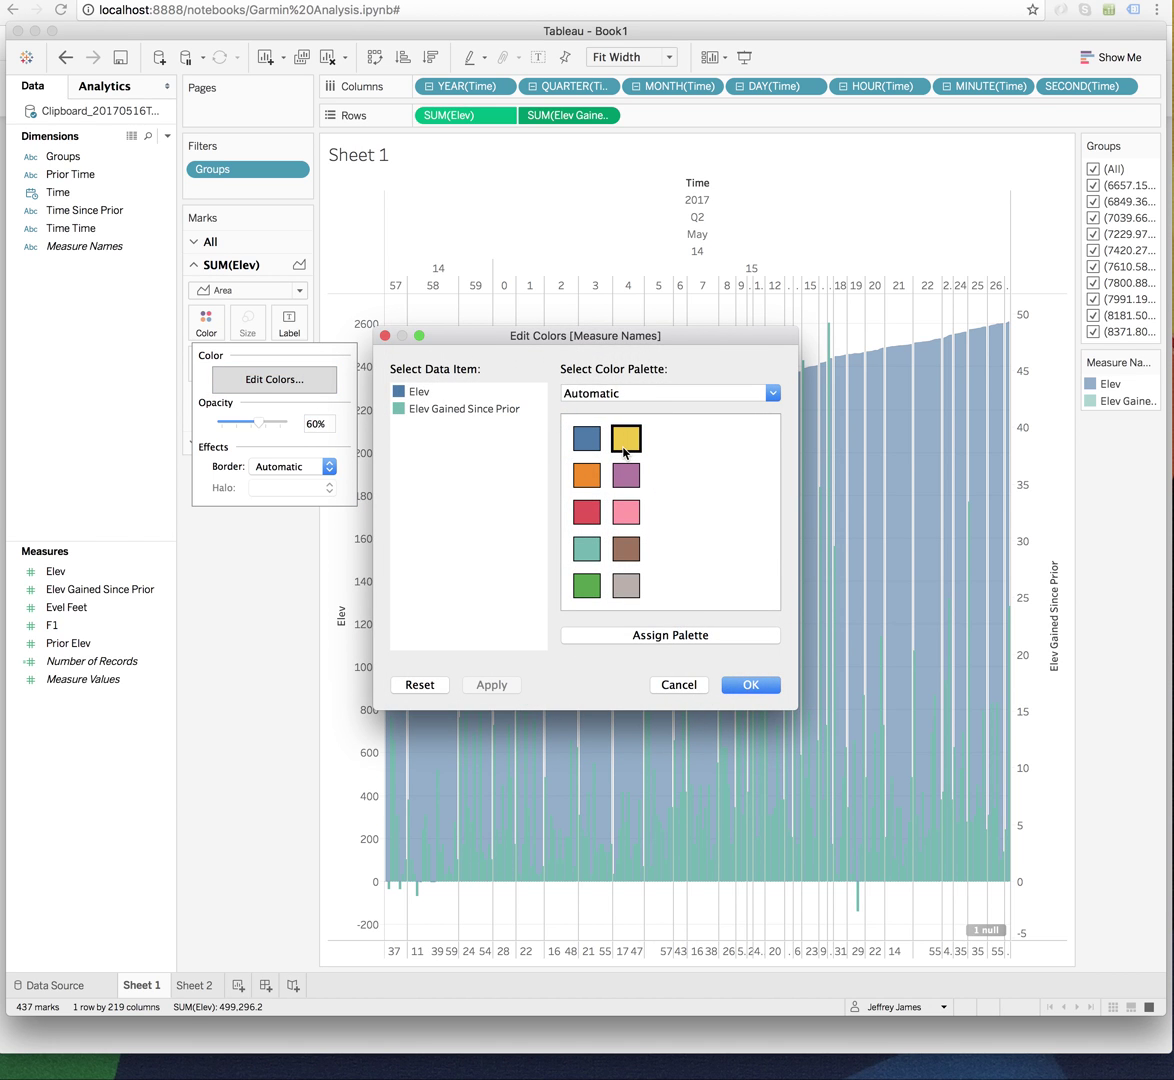
pyautogui.click(745, 686)
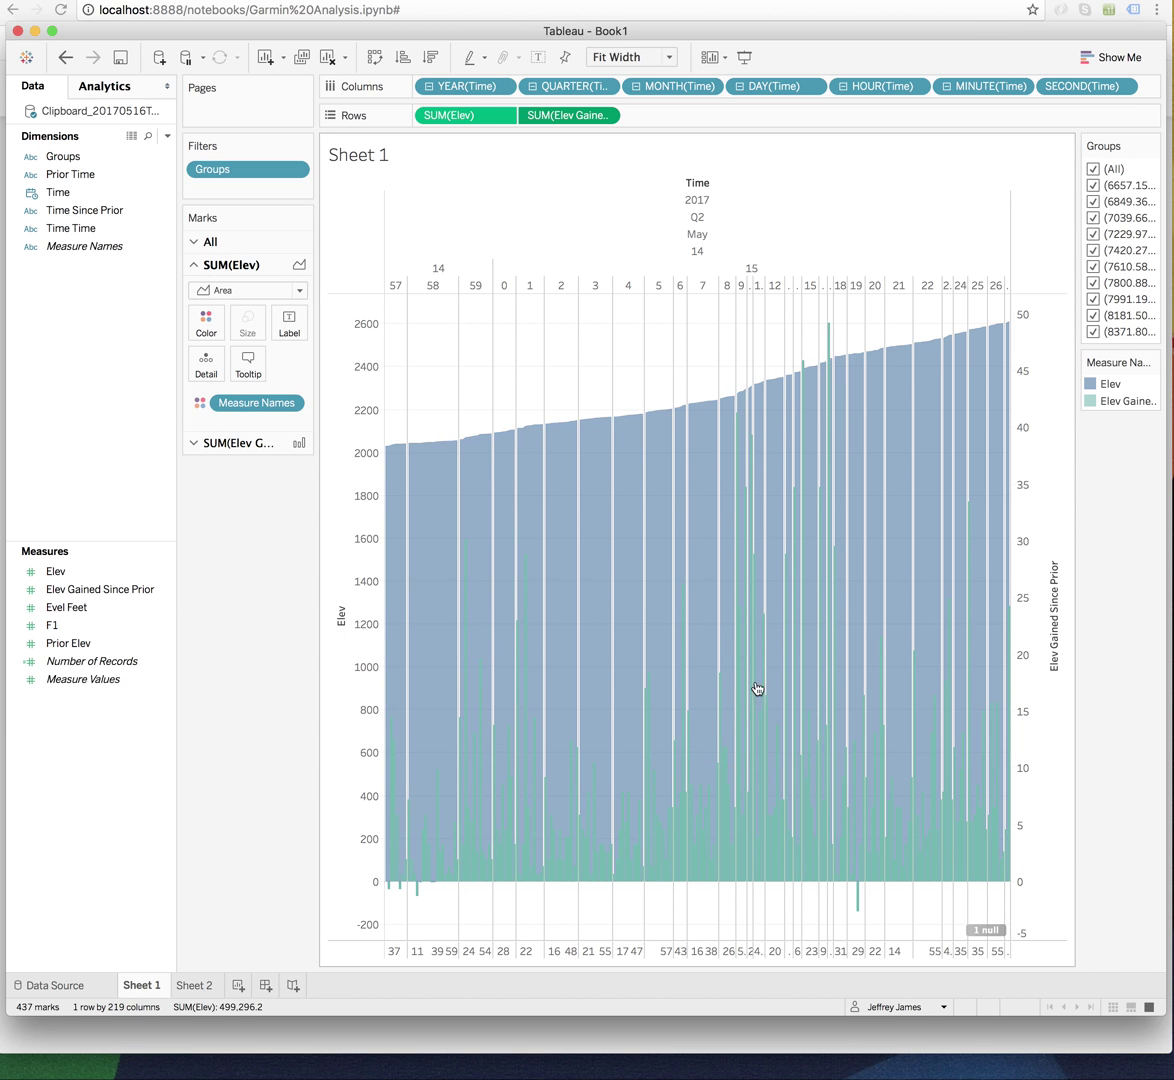
pyautogui.click(1151, 363)
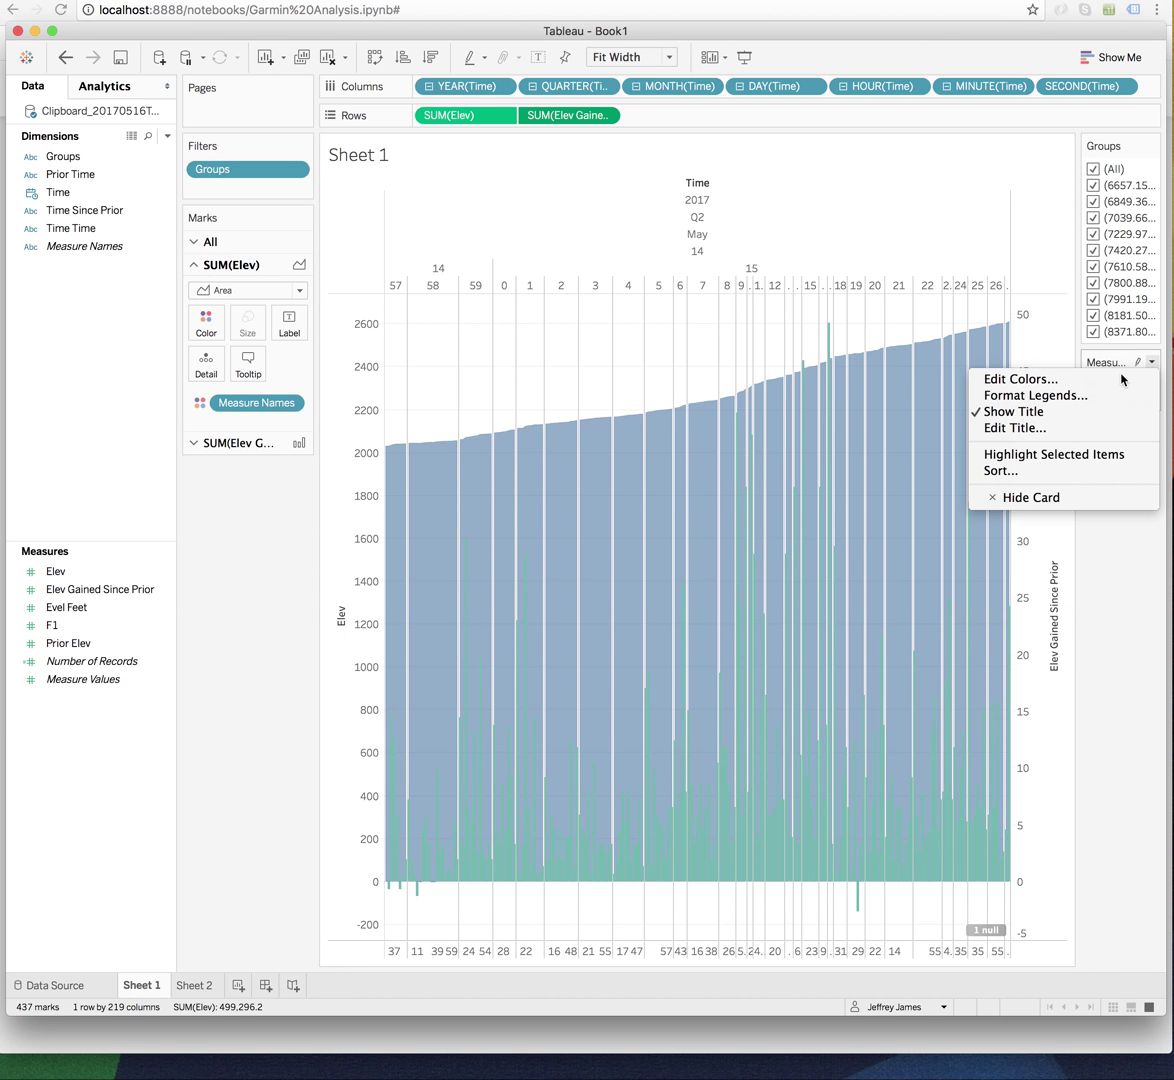
pyautogui.click(1120, 381)
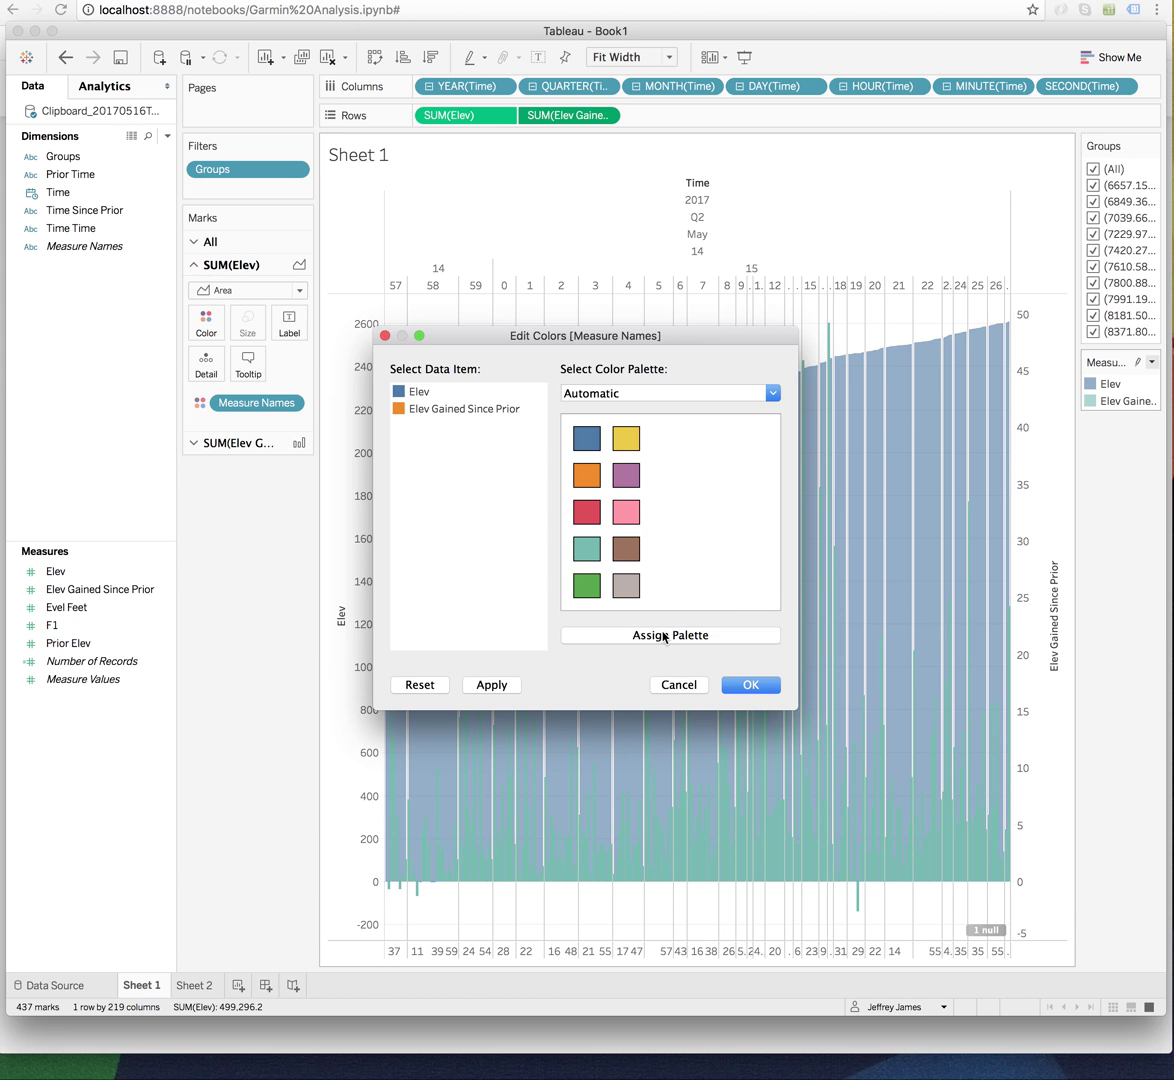
pyautogui.click(748, 685)
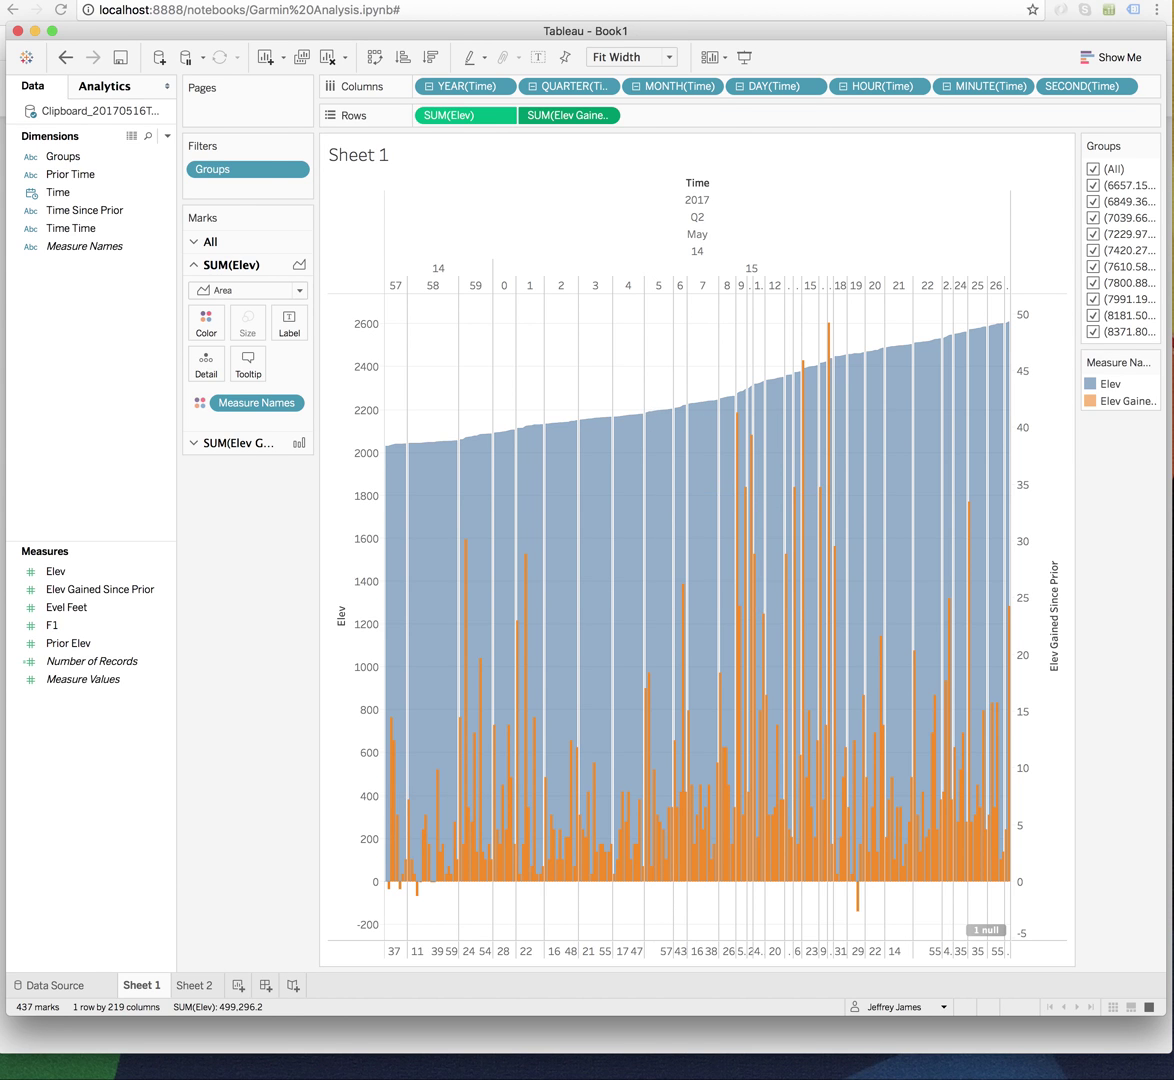
pyautogui.doubleClick(589, 25)
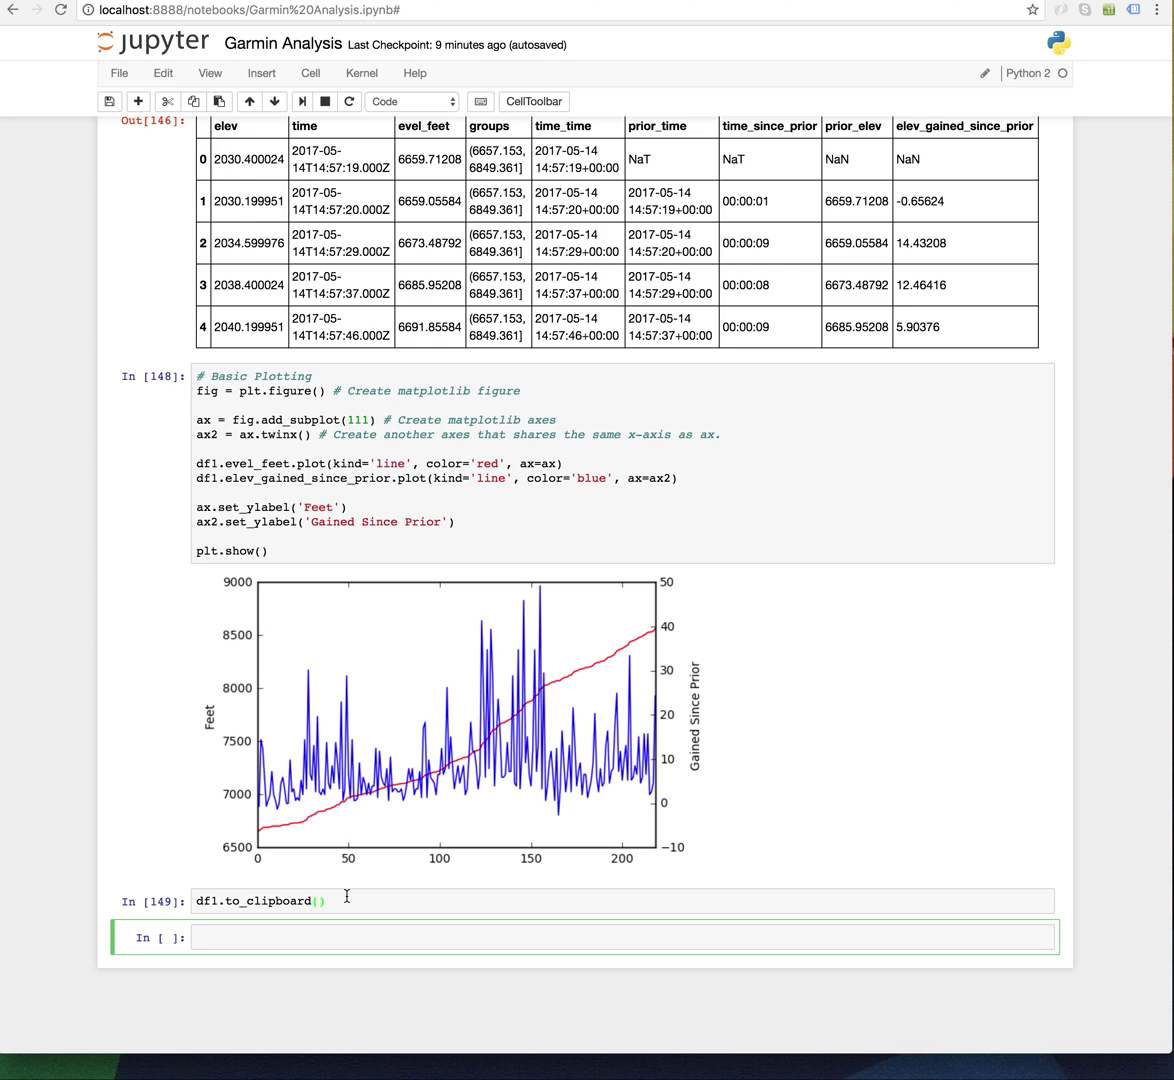